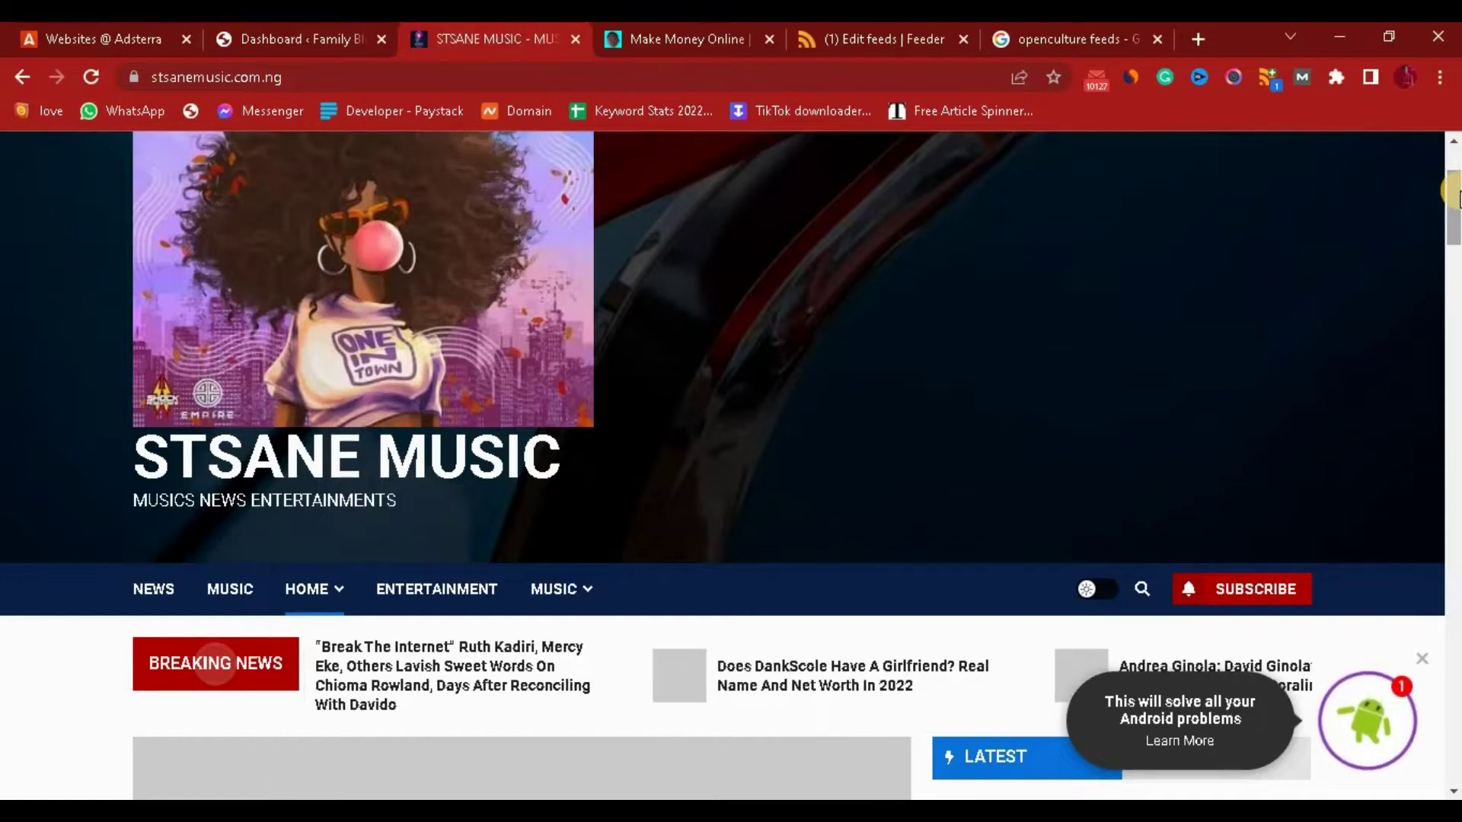
Look through the STSANE MUSIC homepage to examine its layout and news posts
left_click_drag(1455, 205, 1456, 276)
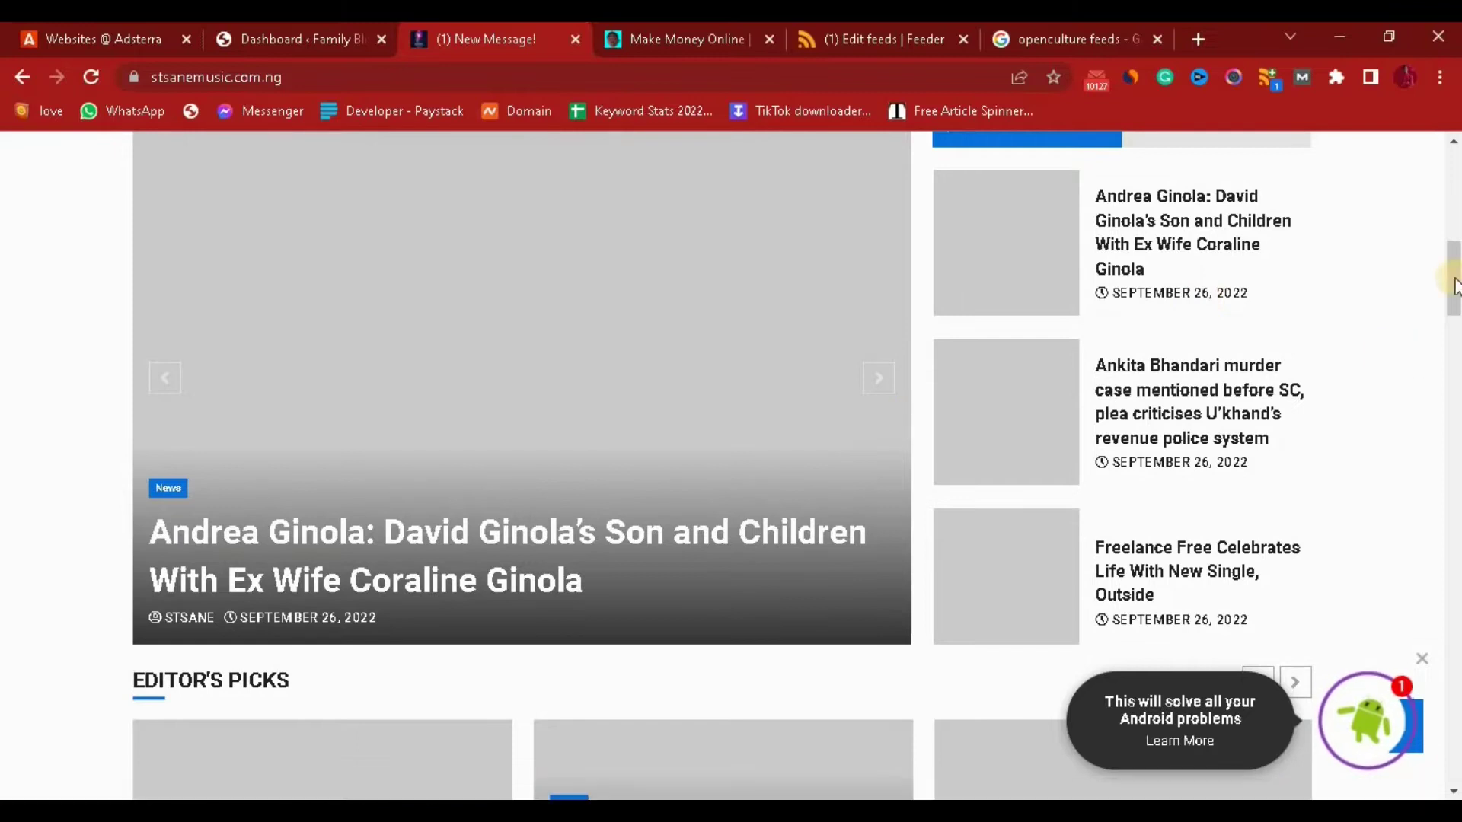
left_click_drag(1456, 285, 1450, 131)
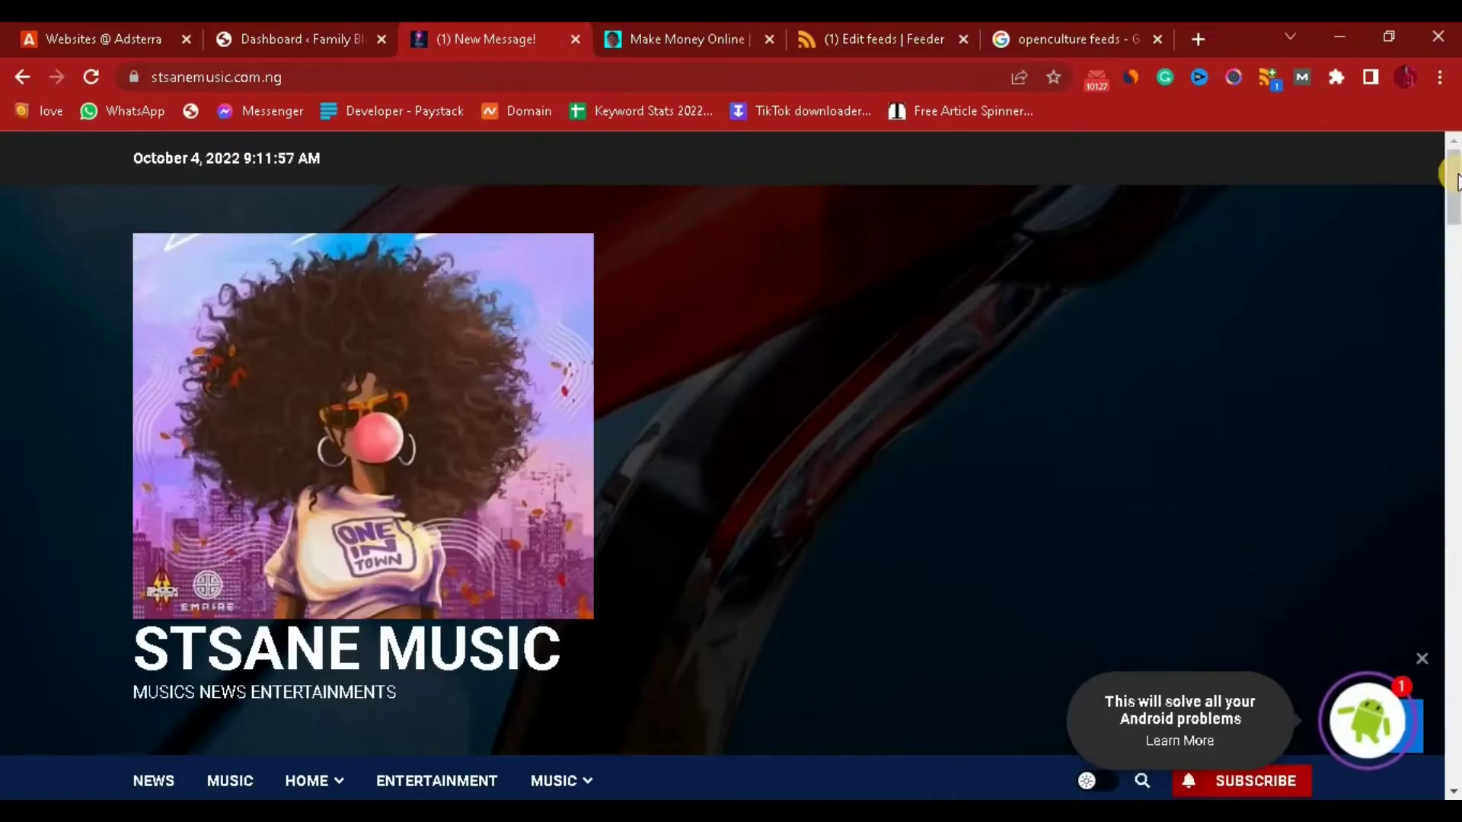
scroll(572, 445, "down", 10)
scroll(573, 446, "up", 1)
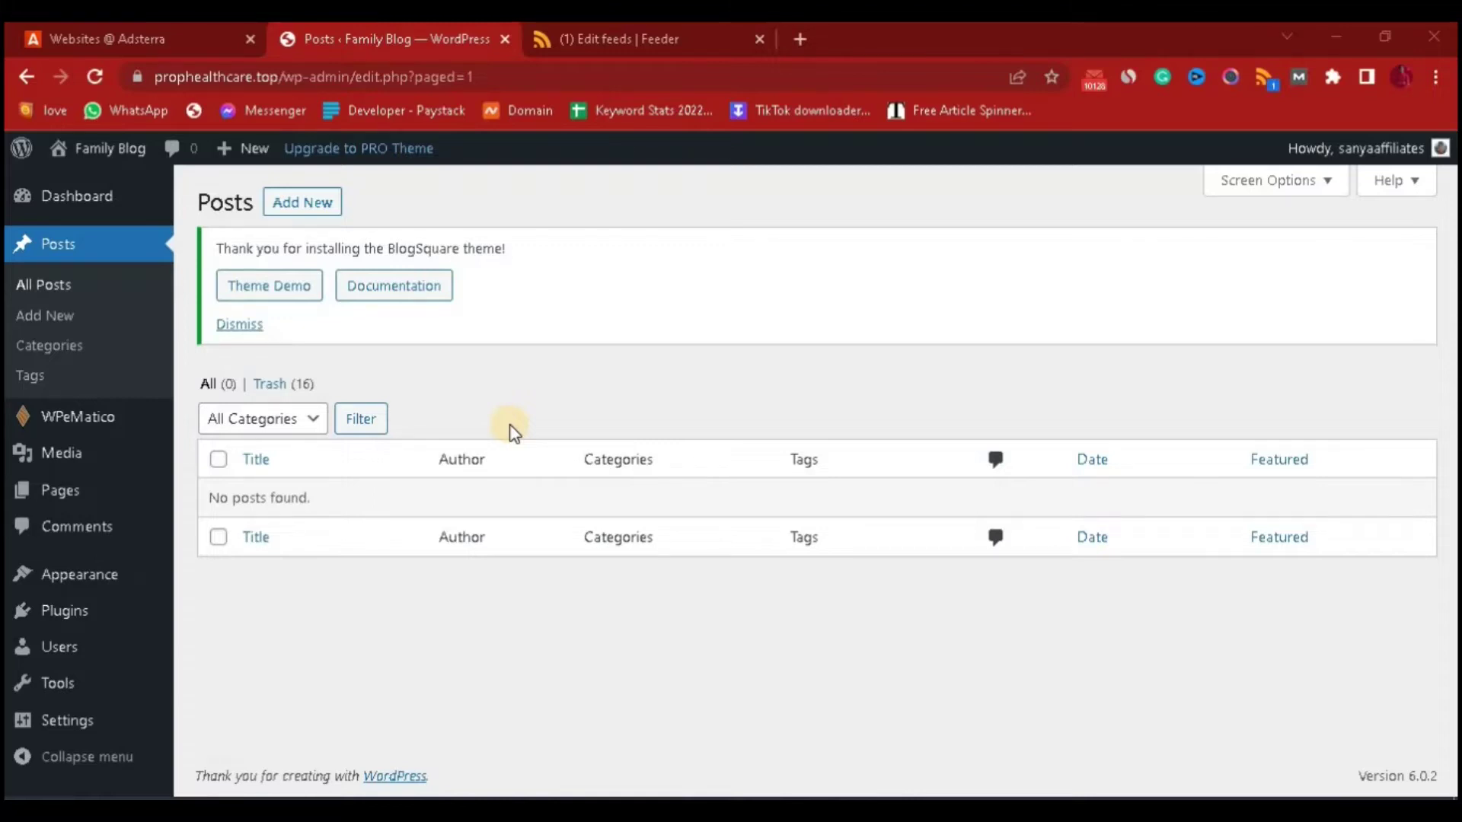
Search the WordPress plugin directory of the Family Blog site for WpeMatico
mouse_move(115, 415)
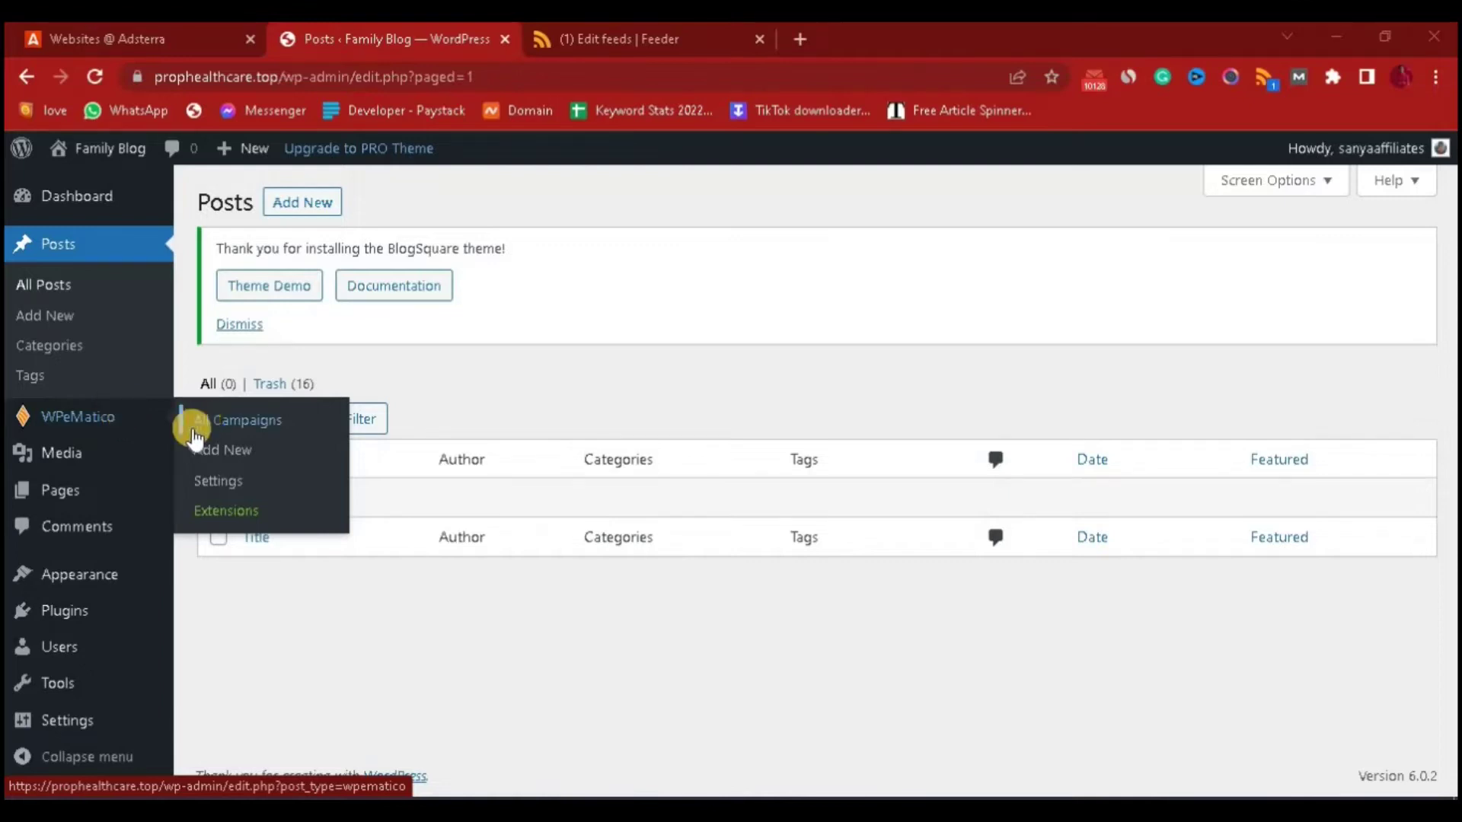
mouse_move(111, 610)
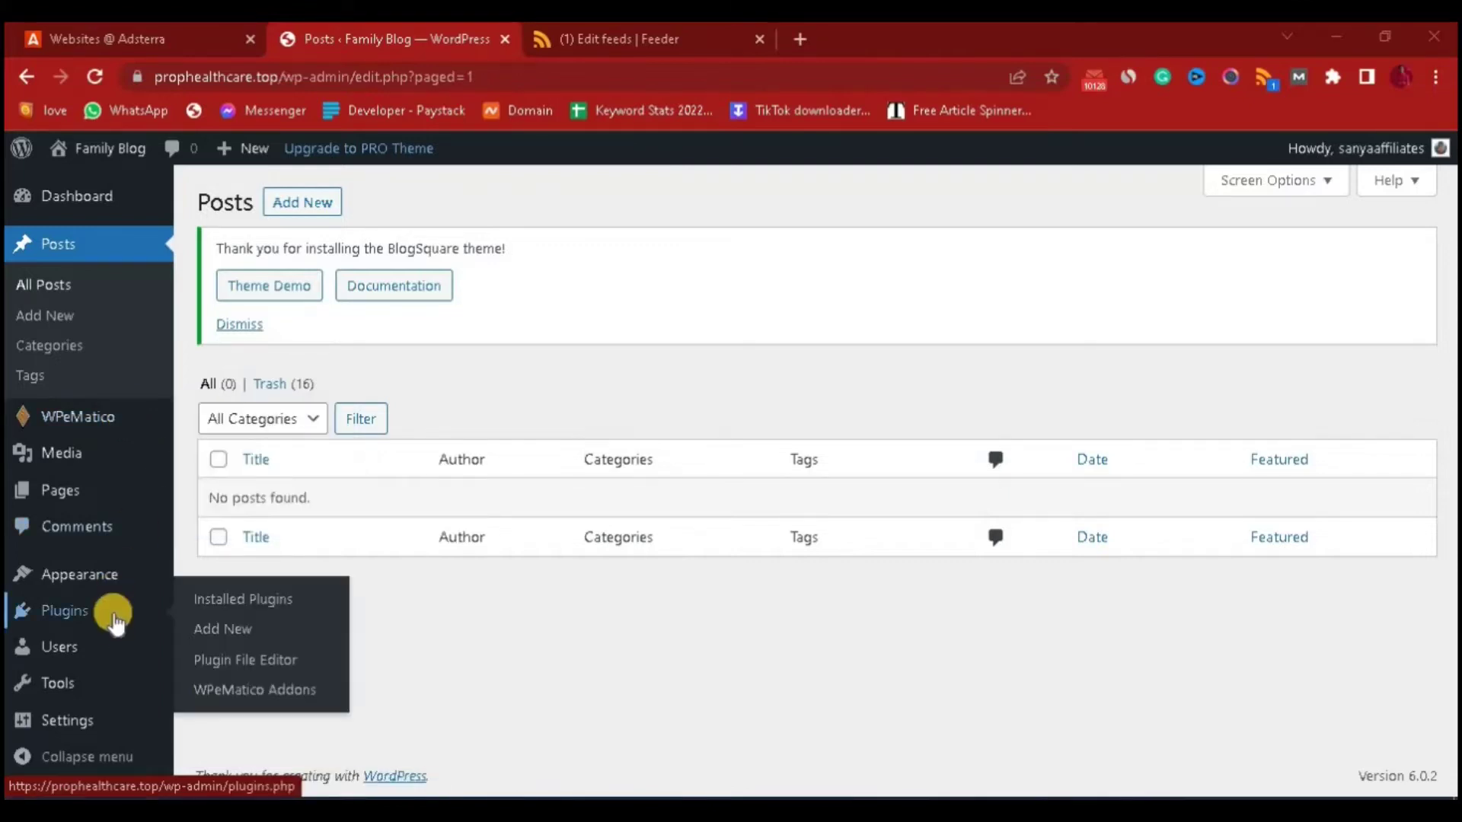
left_click(221, 631)
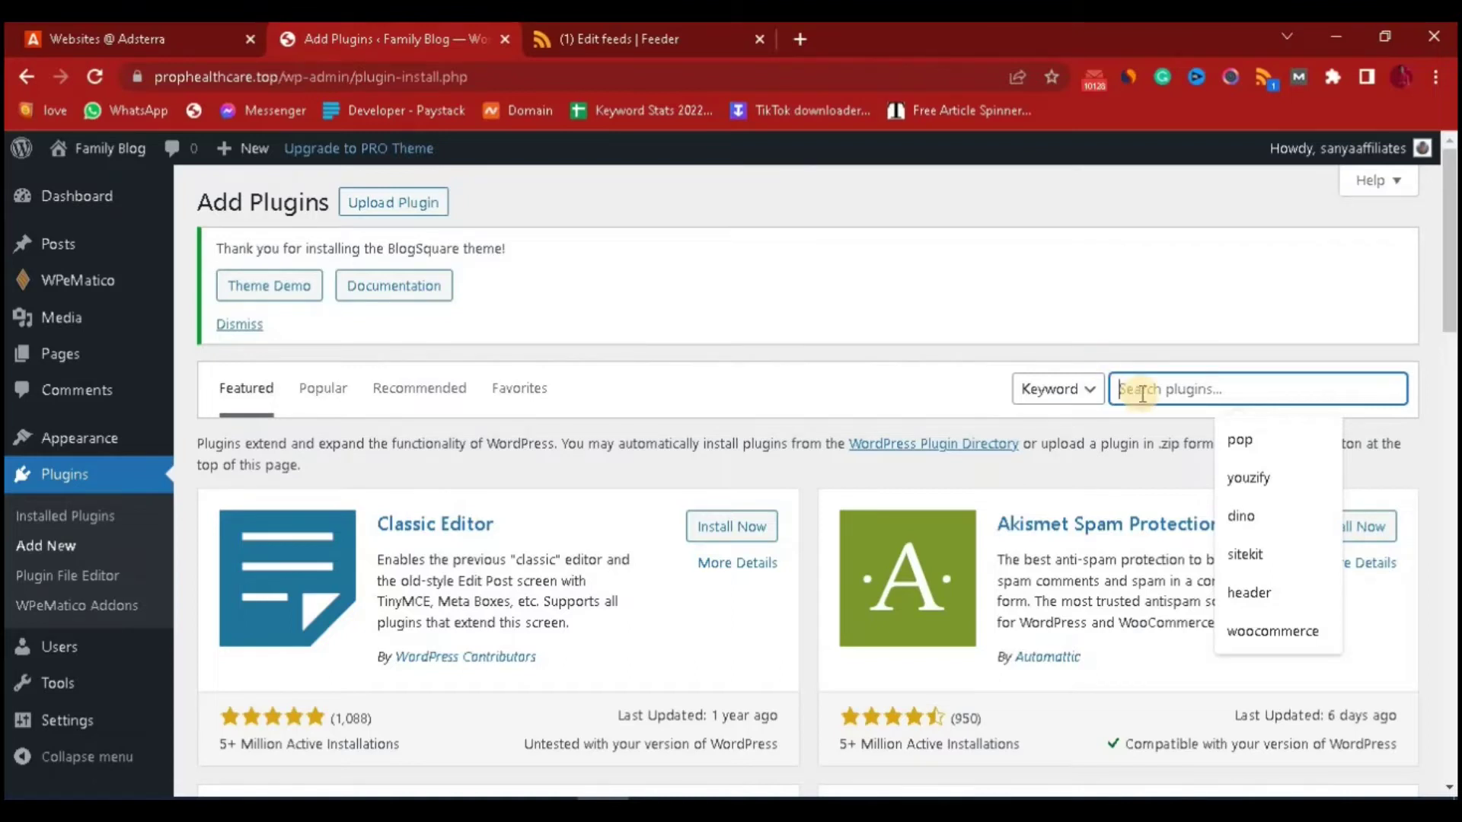
type("w")
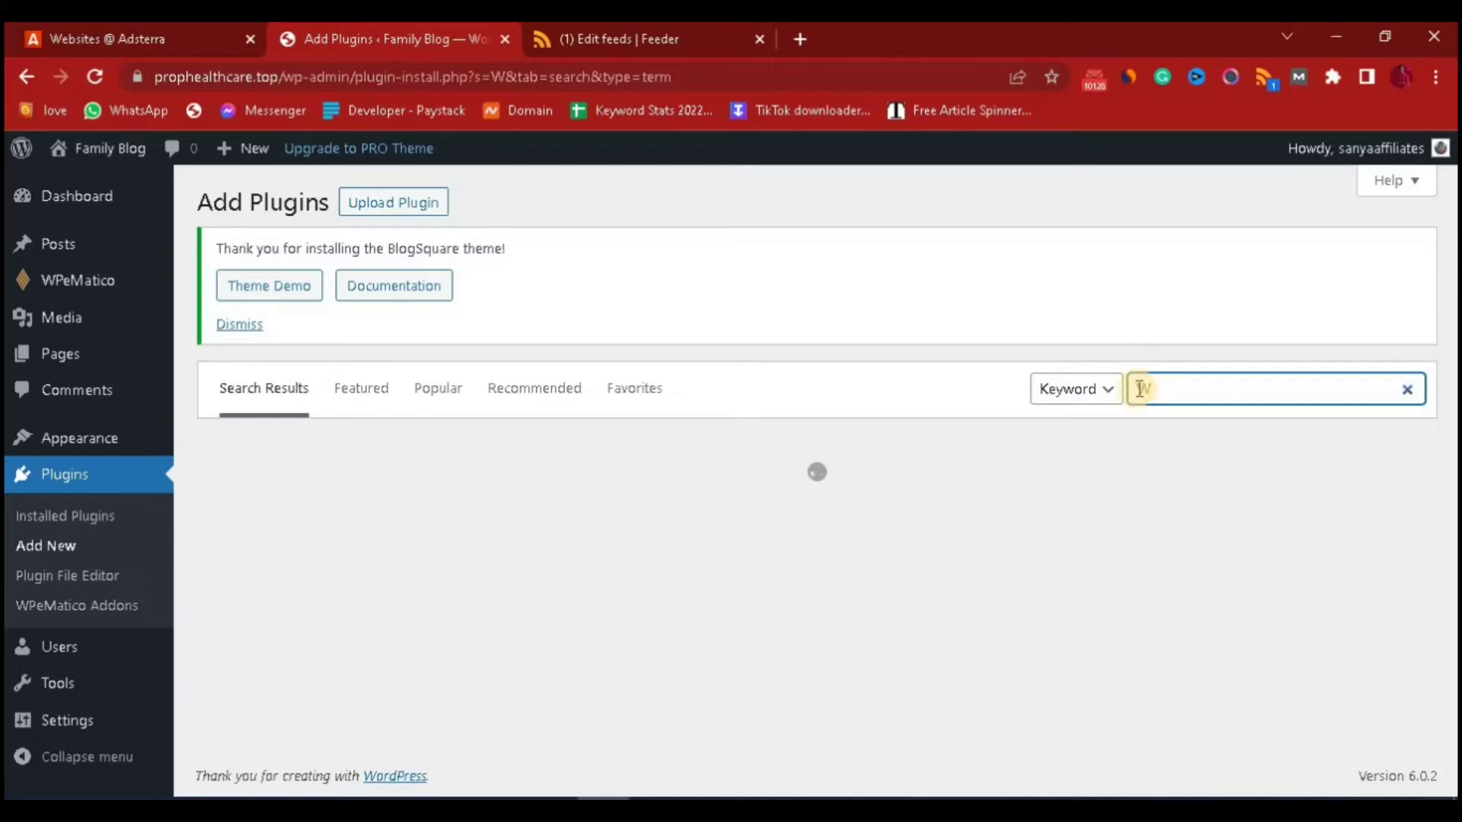
type("peMatico")
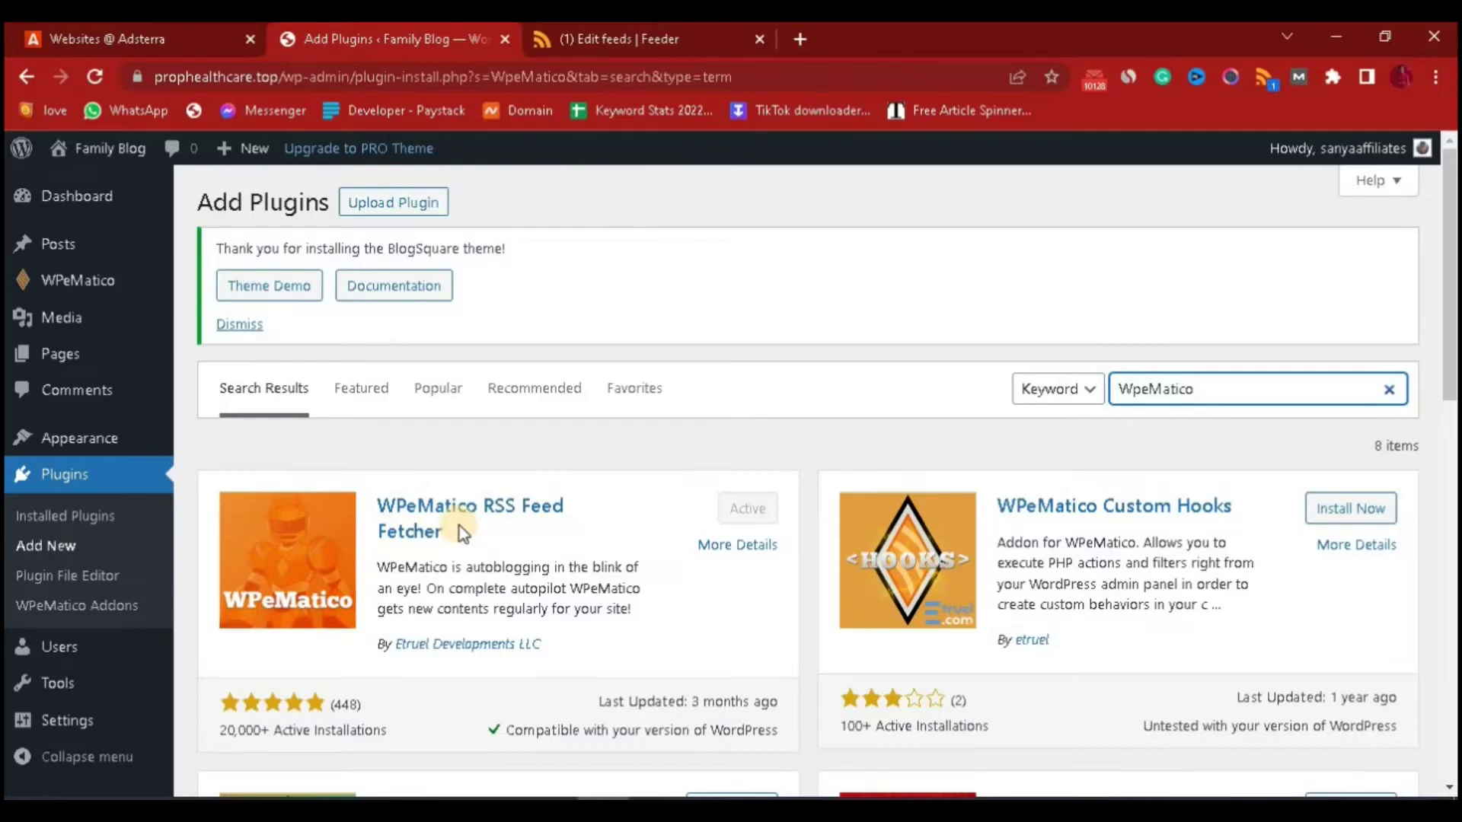
Start a new WPeMatico campaign from the list of all campaigns
mouse_move(114, 280)
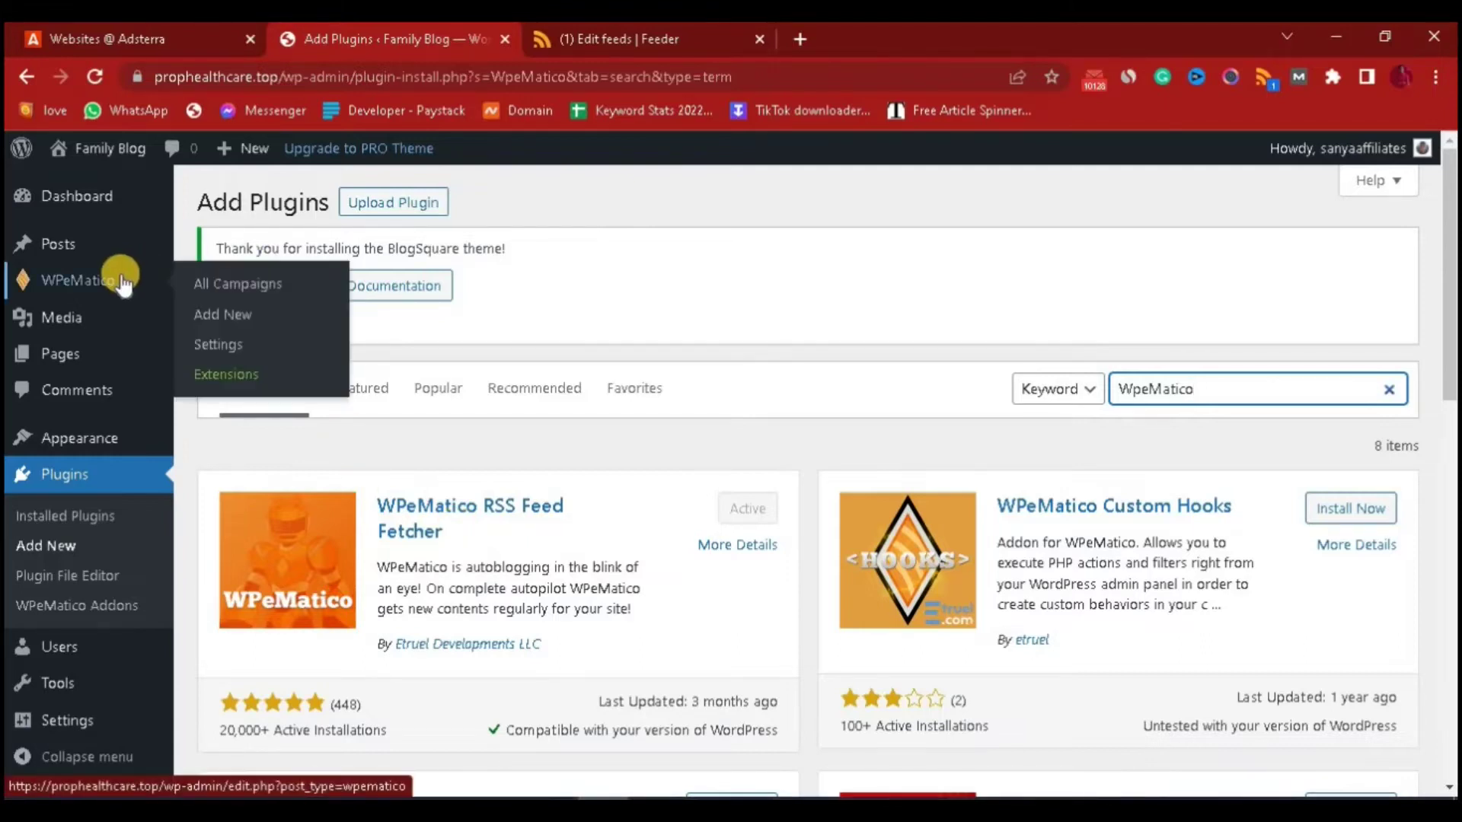
left_click(255, 284)
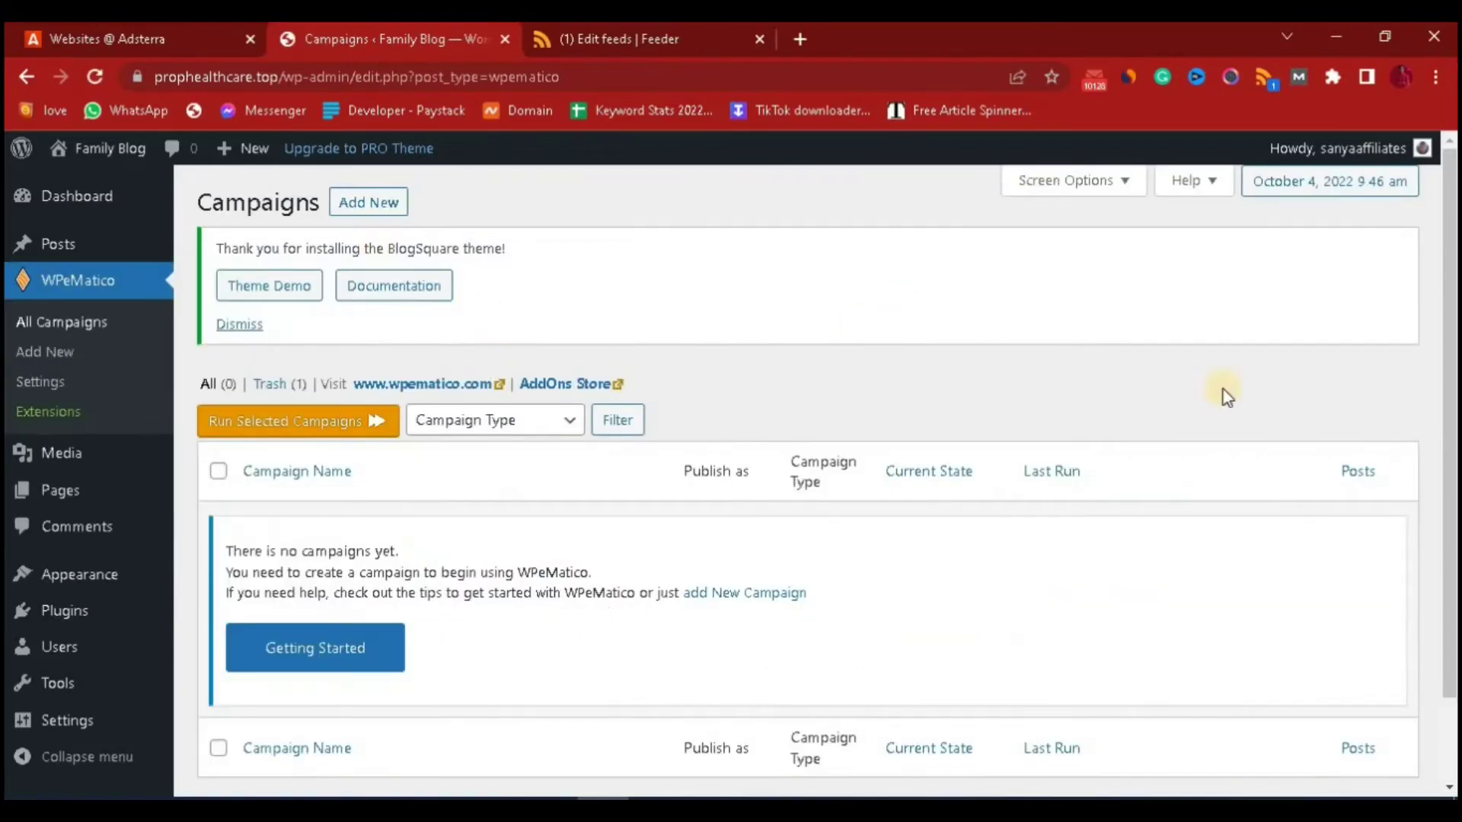
scroll(1441, 335, "down", 2)
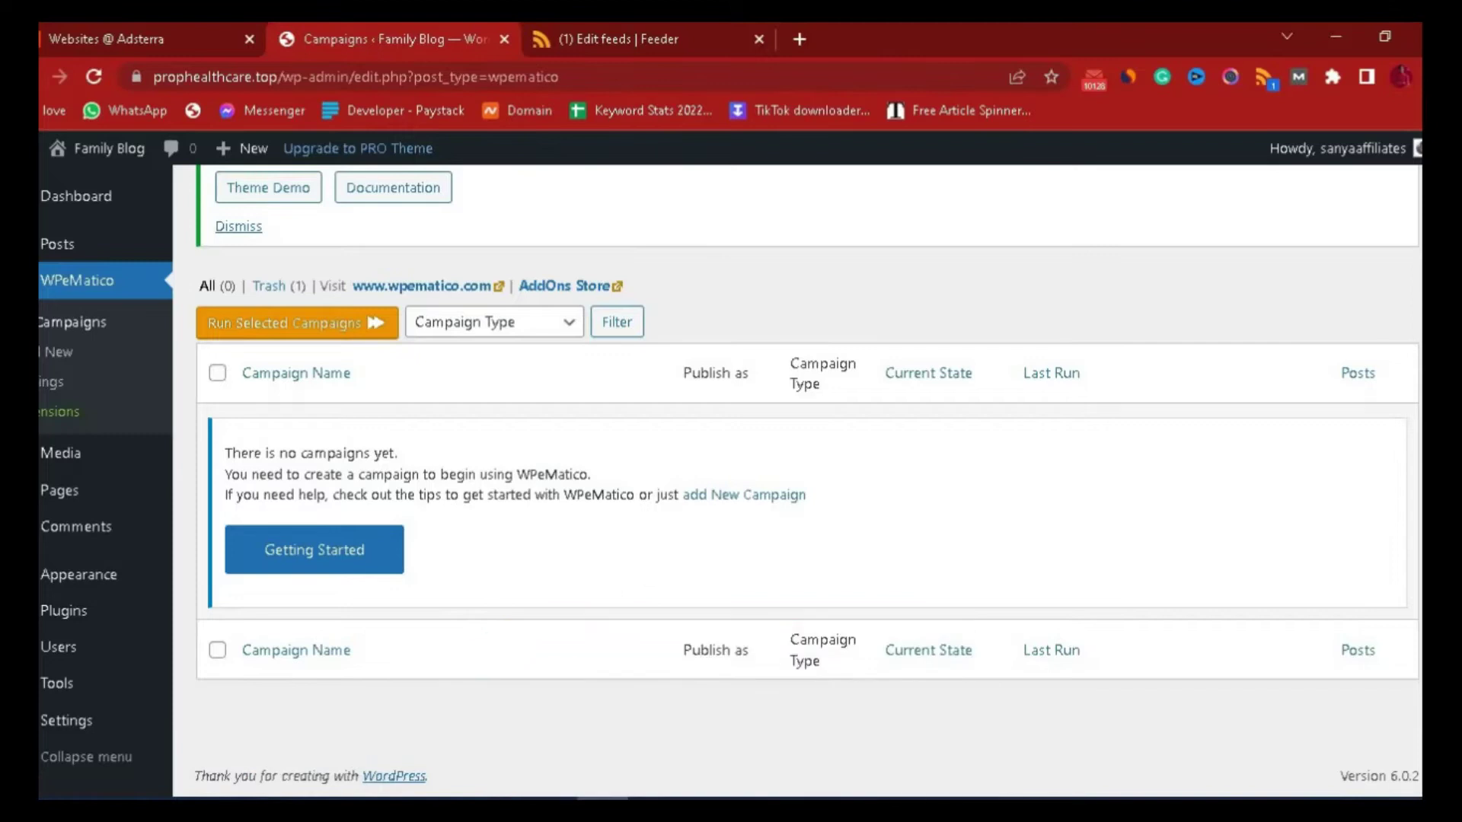
scroll(303, 203, "up", 2)
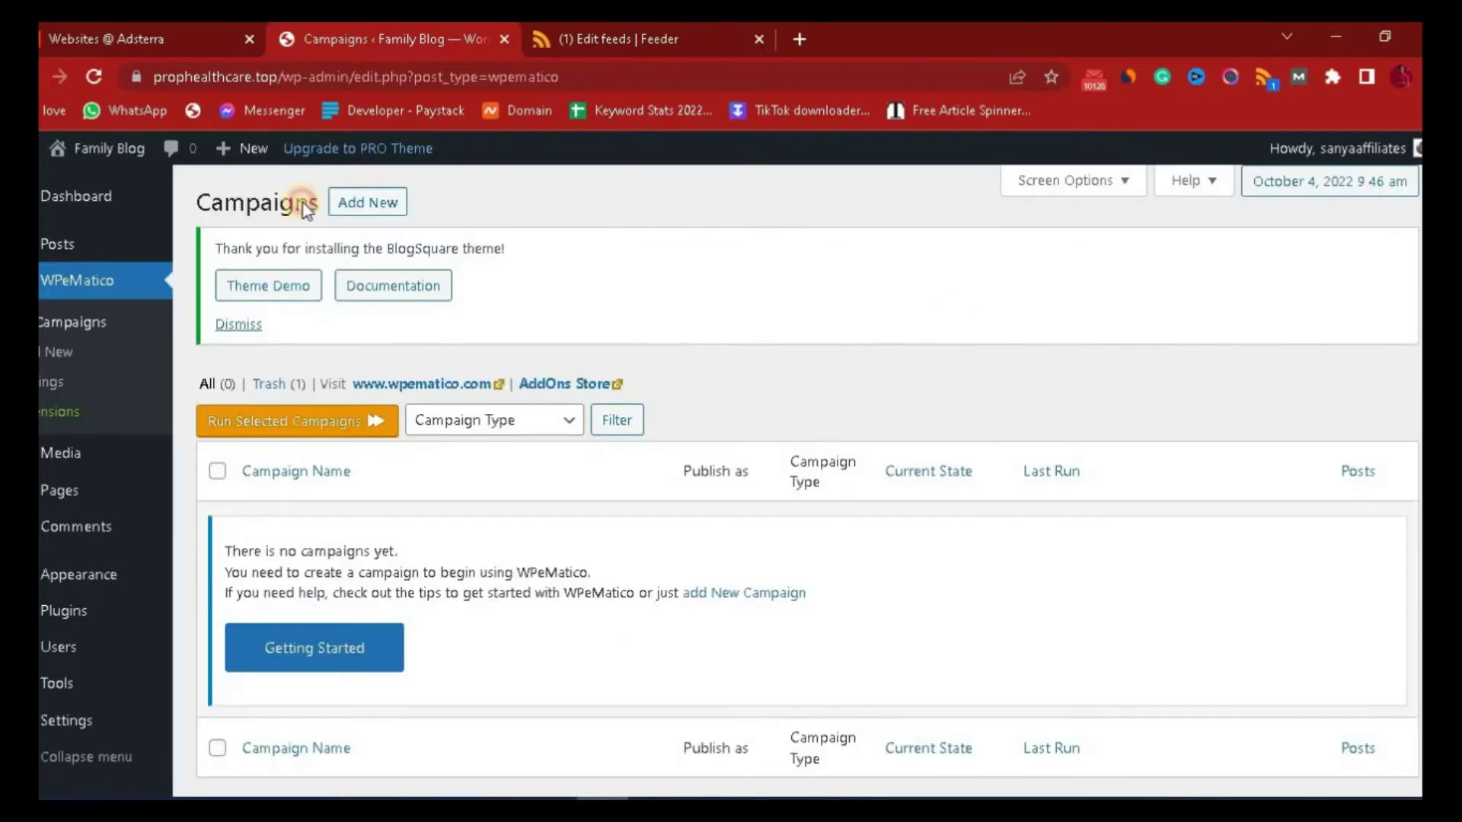
left_click(377, 203)
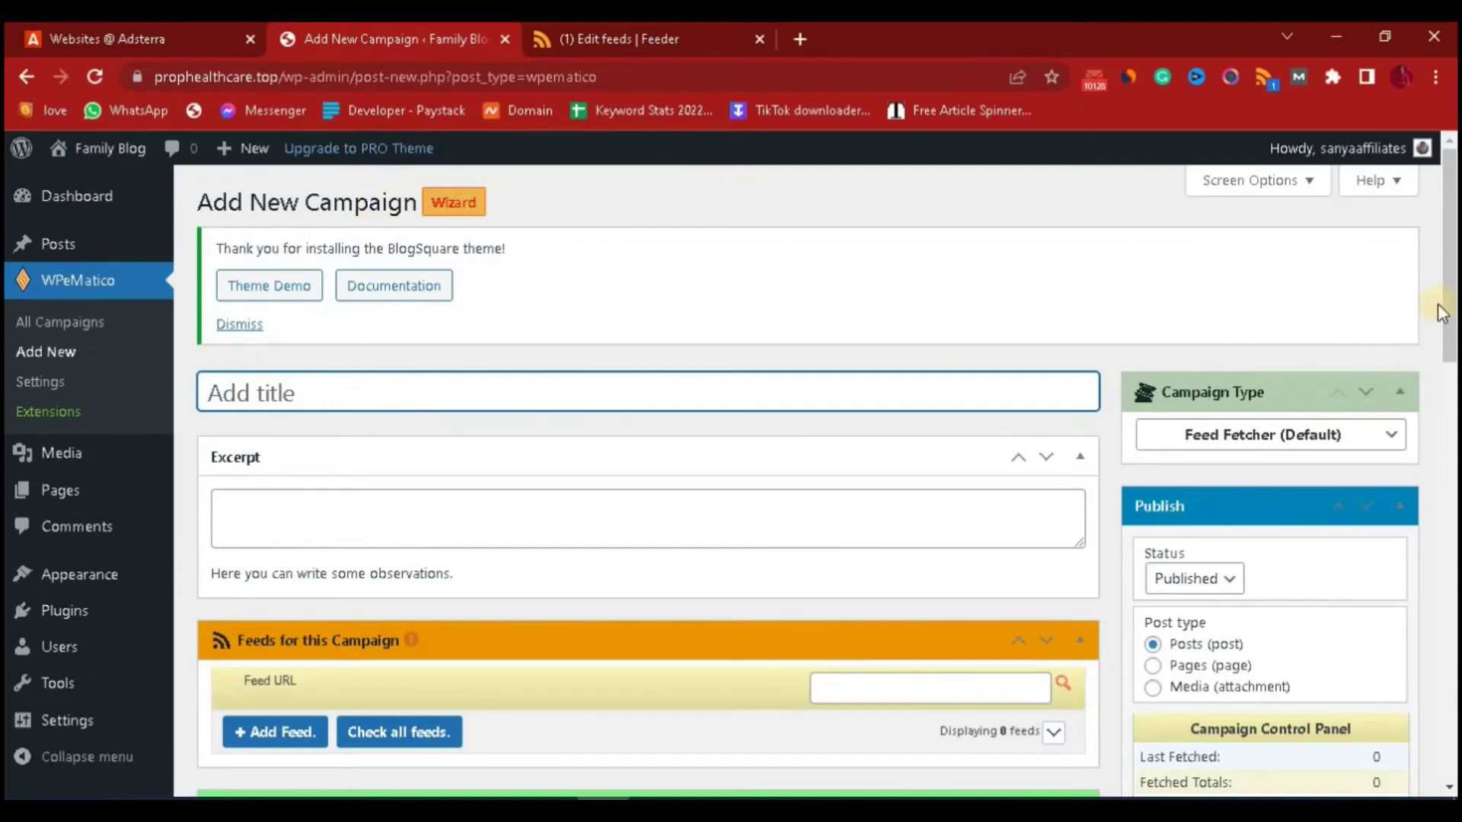
scroll(1437, 303, "down", 2)
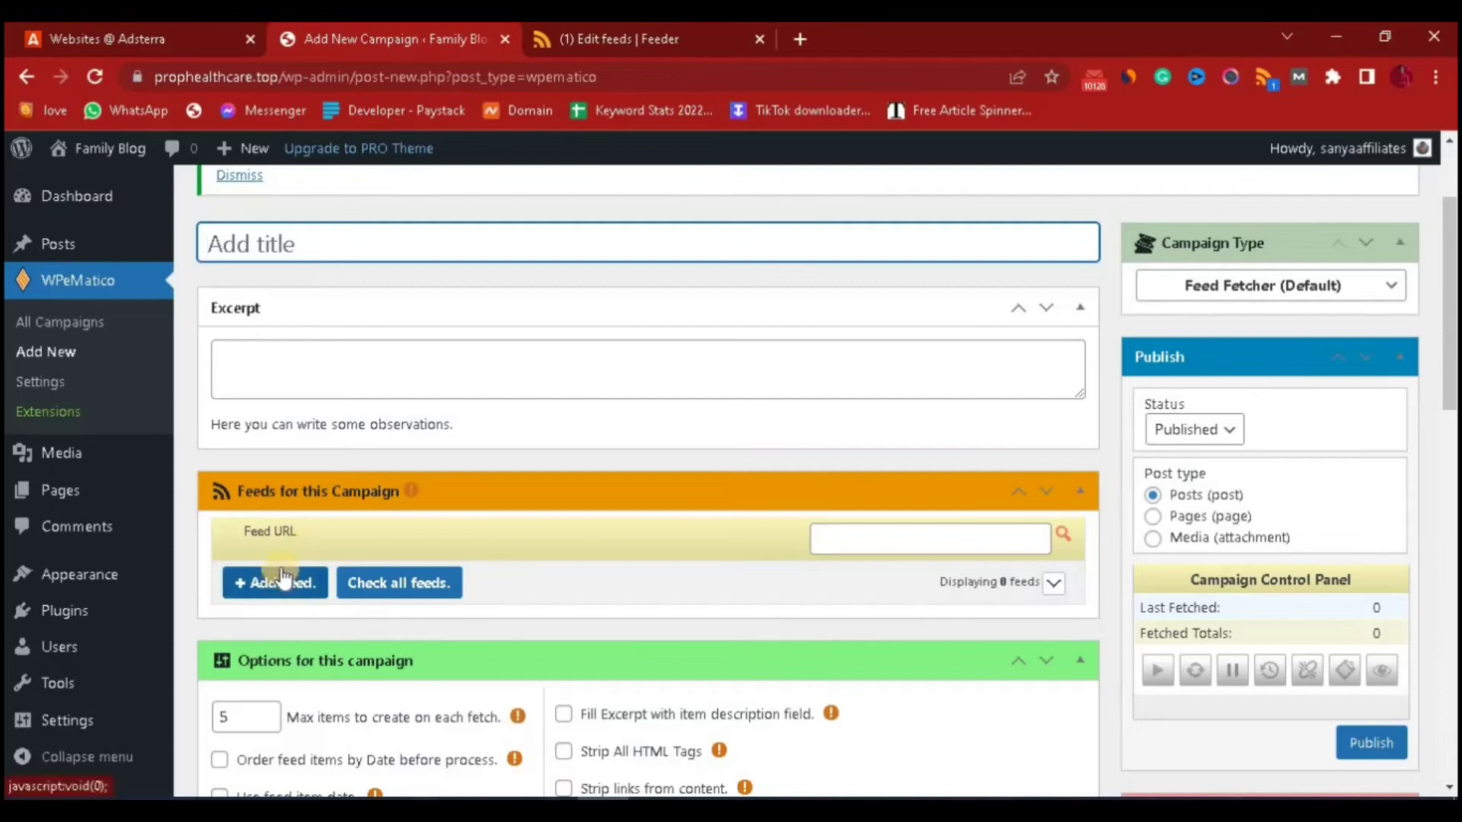
Copy the Open Culture feed address from its settings in Feeder and return to the new campaign
left_click(633, 36)
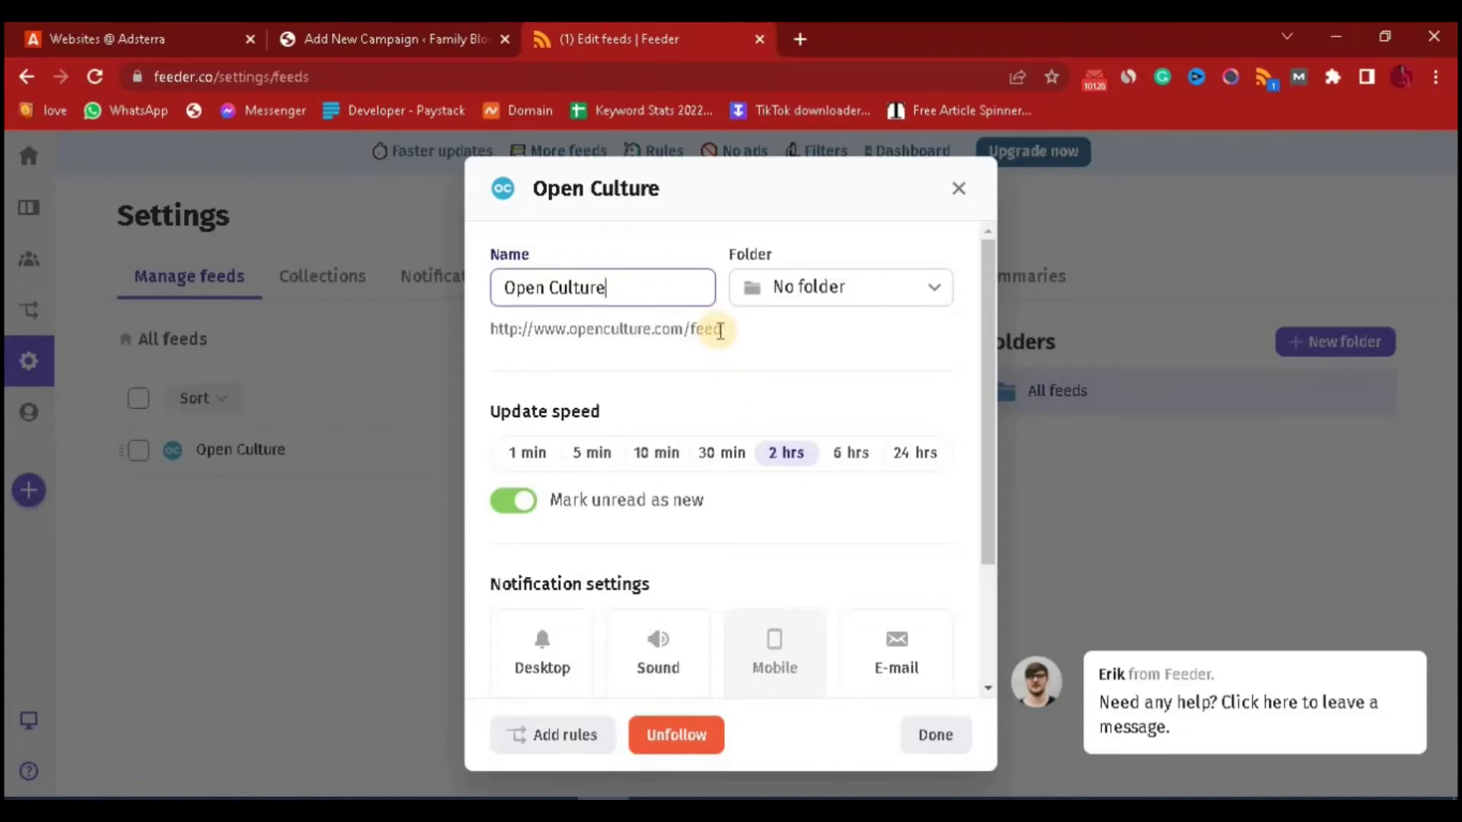
left_click_drag(723, 329, 519, 332)
right_click(518, 331)
left_click(549, 346)
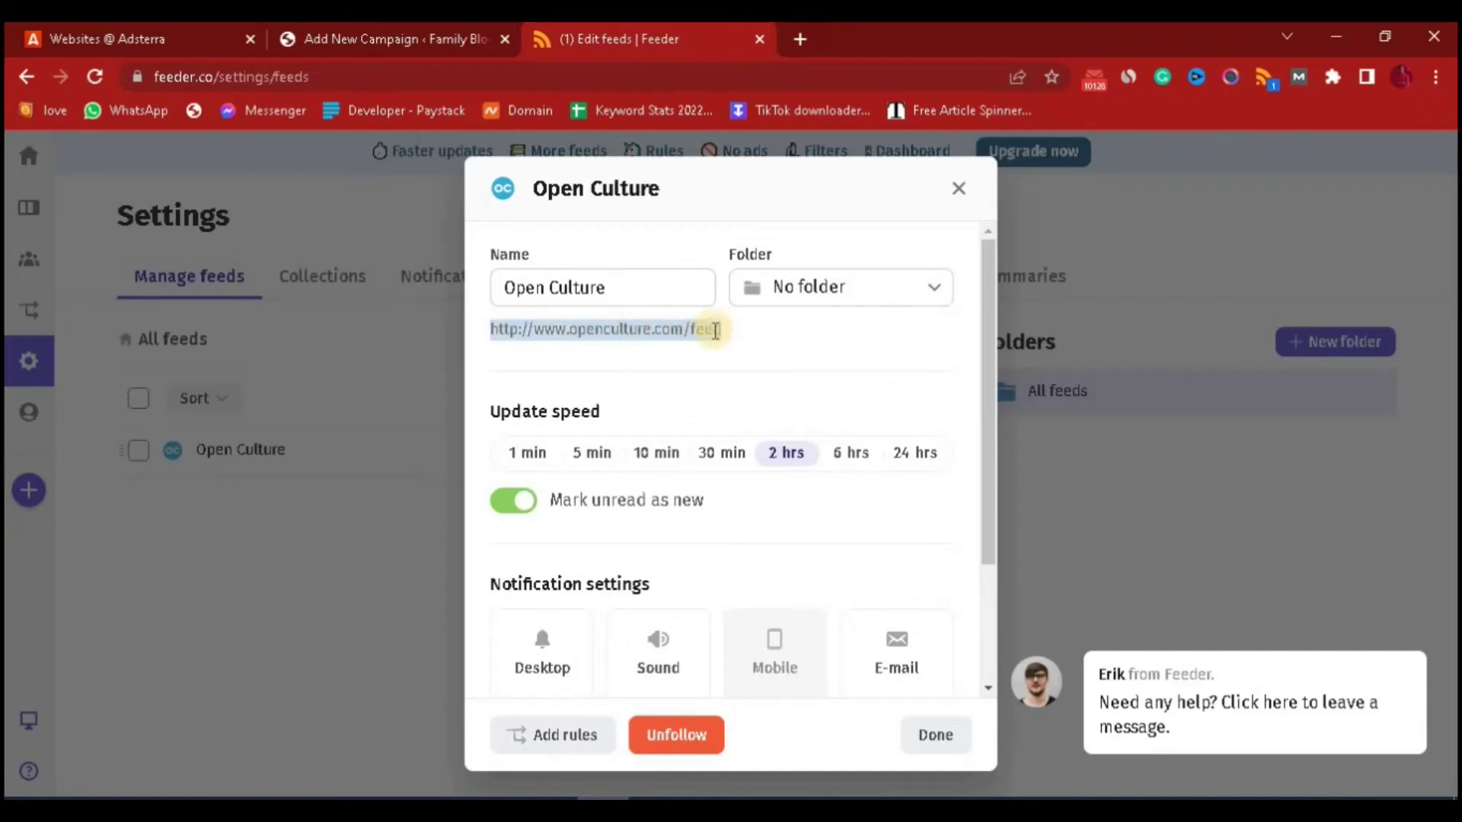
left_click(375, 30)
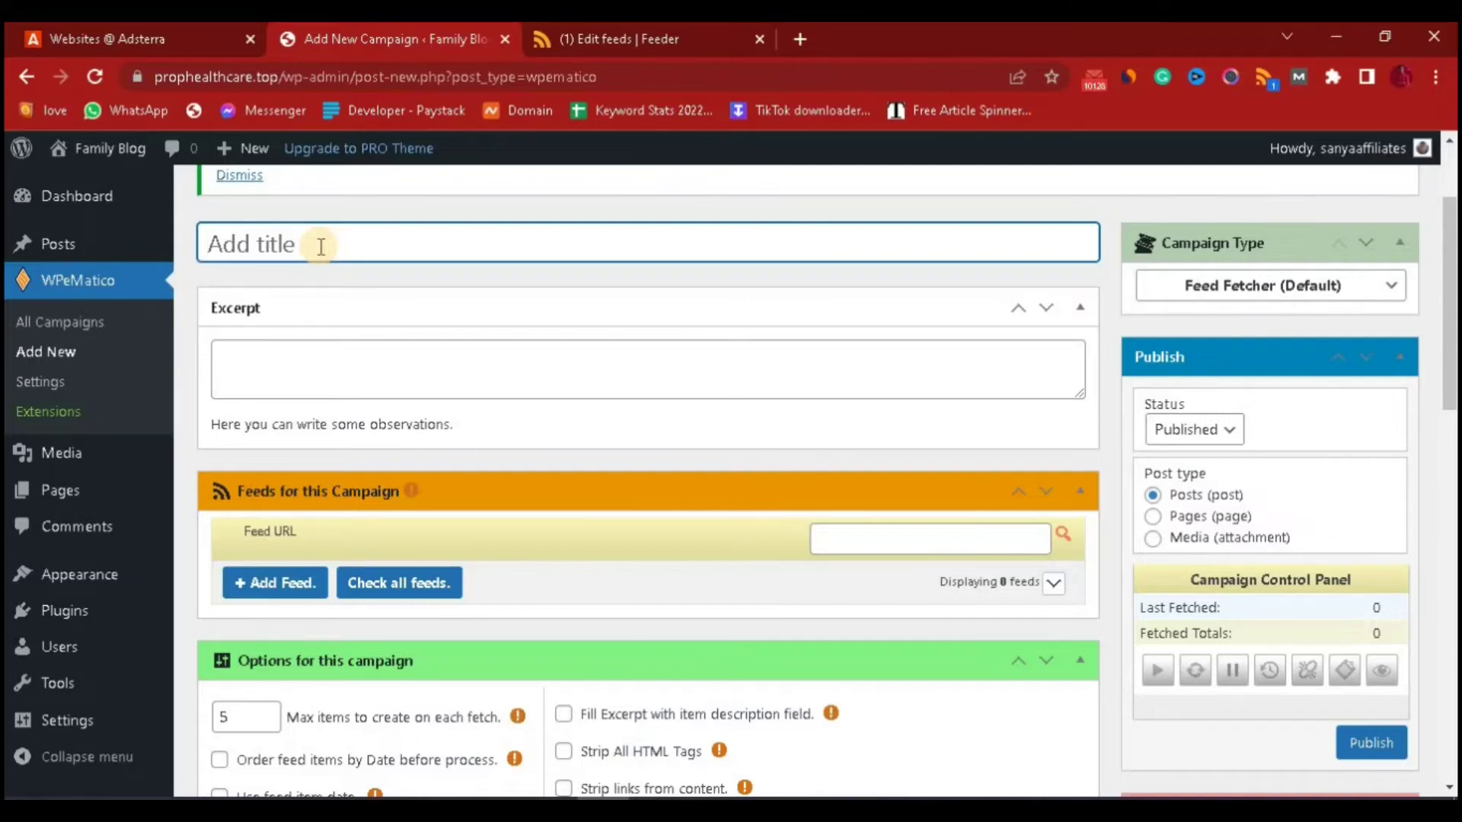
Title the campaign "Entertainment" and enter "entertainment news" as its excerpt, with the spelling corrected
type("Entertainment")
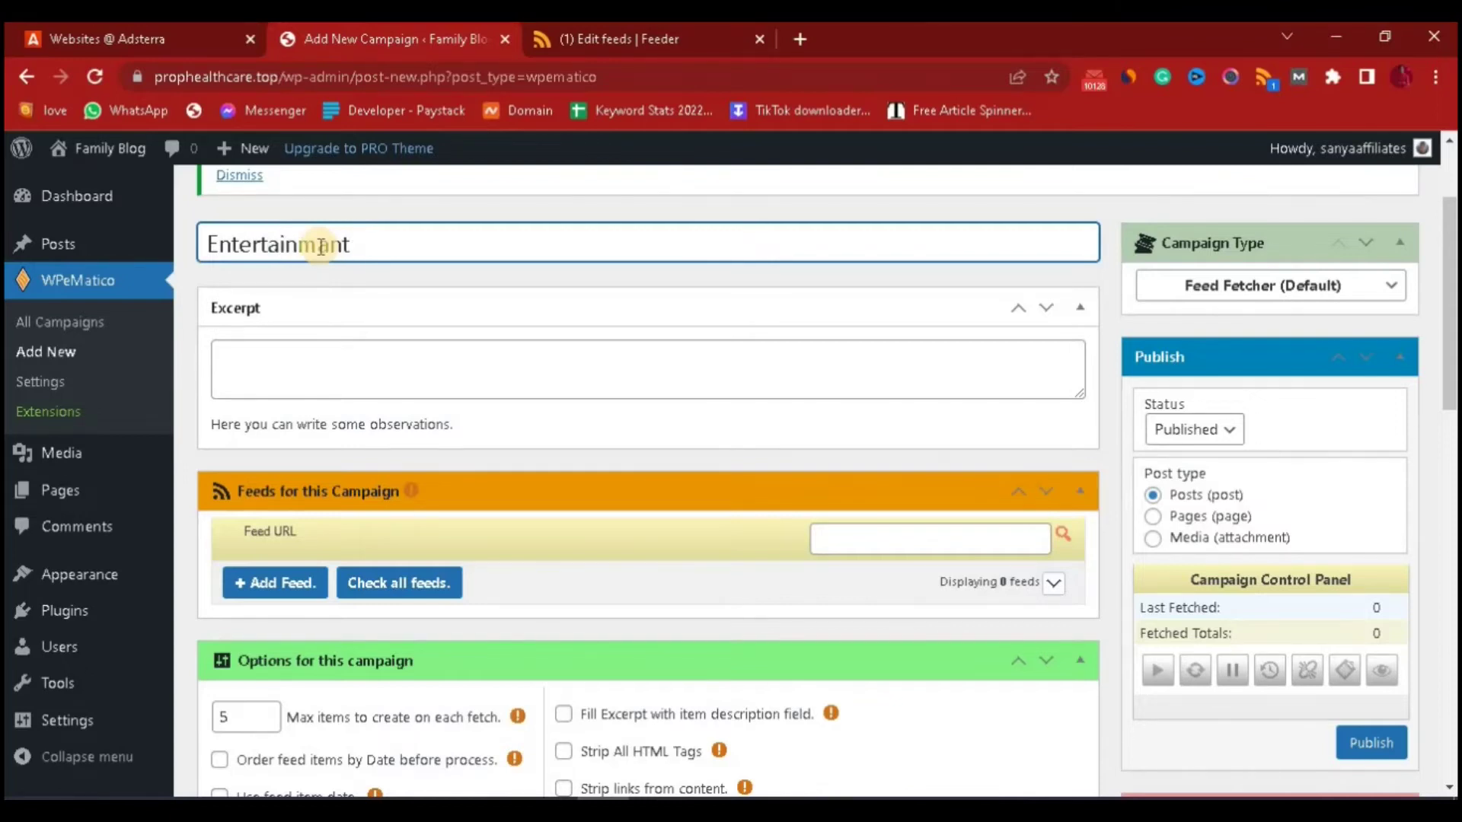
type("ent")
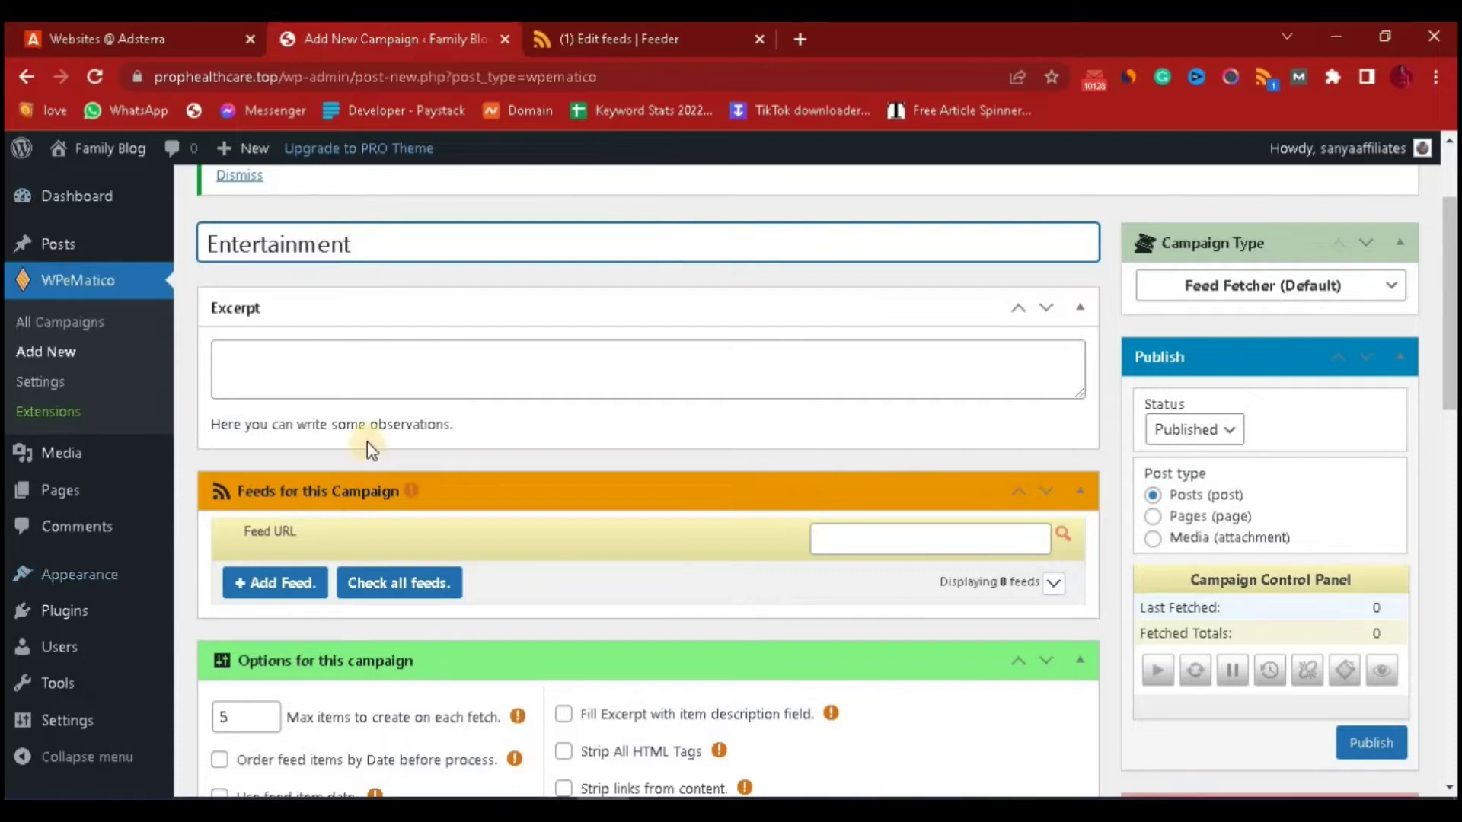
left_click(351, 366)
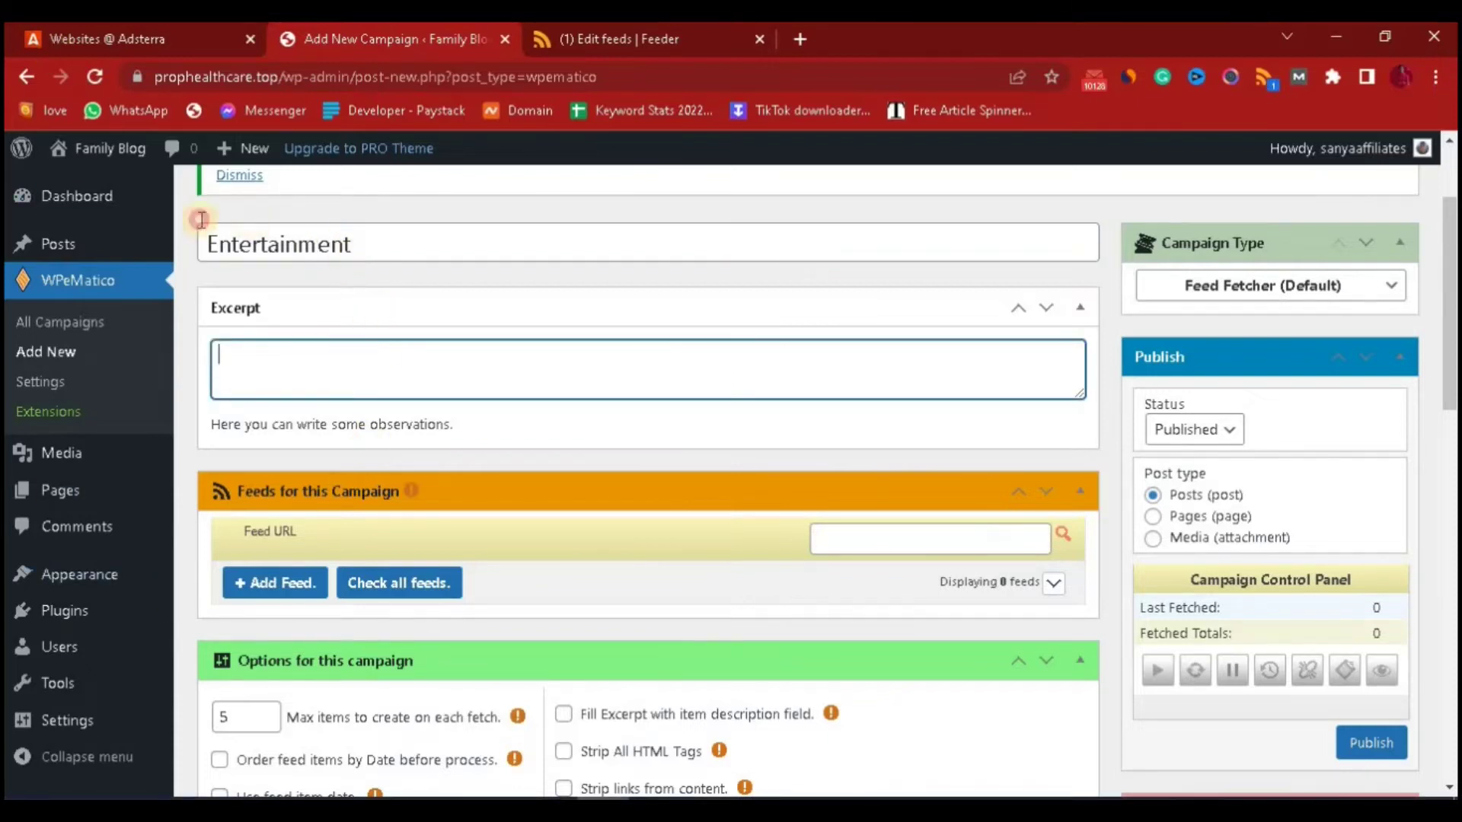
double_click(225, 244)
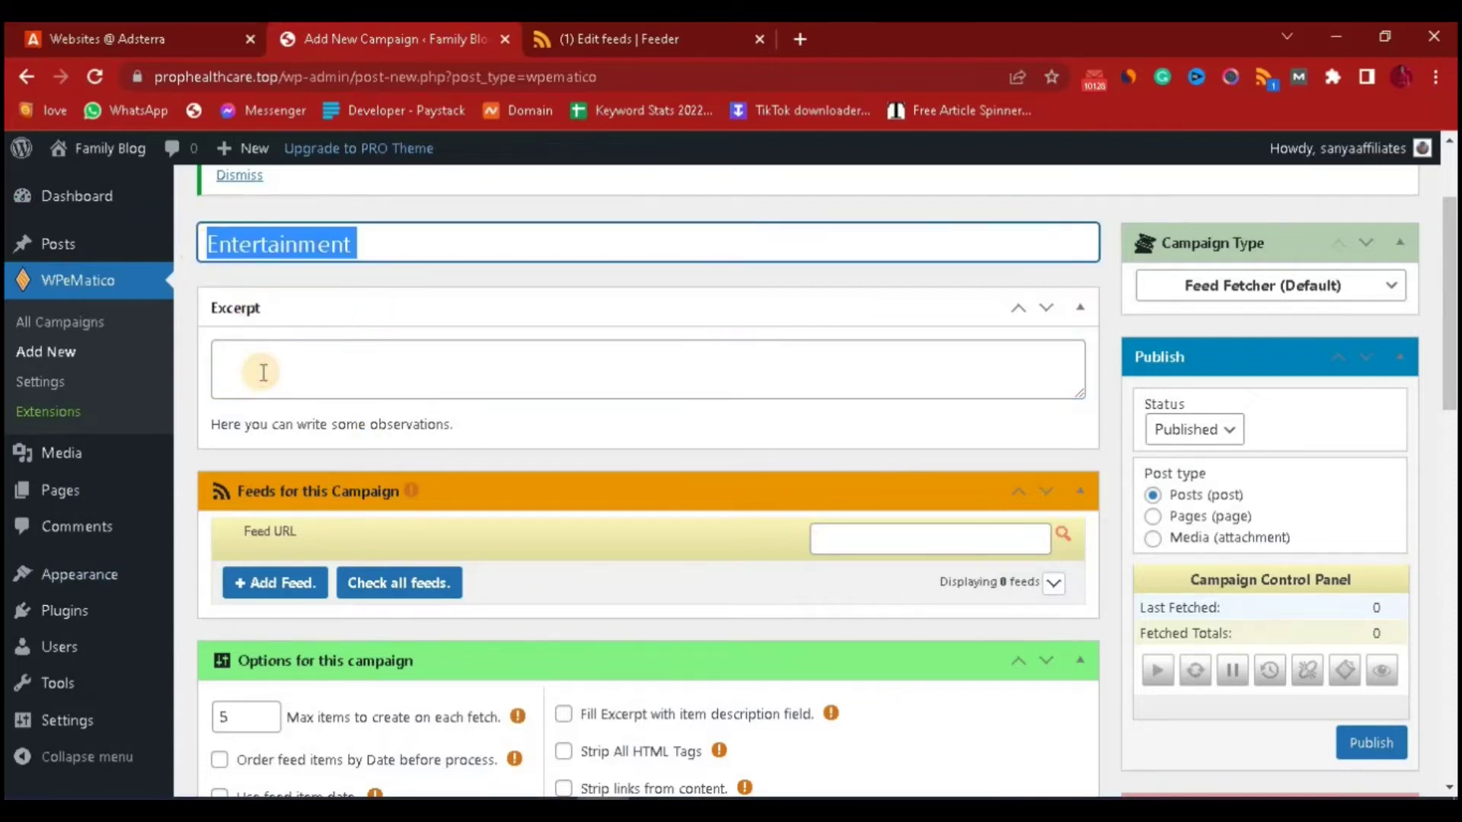
left_click(287, 362)
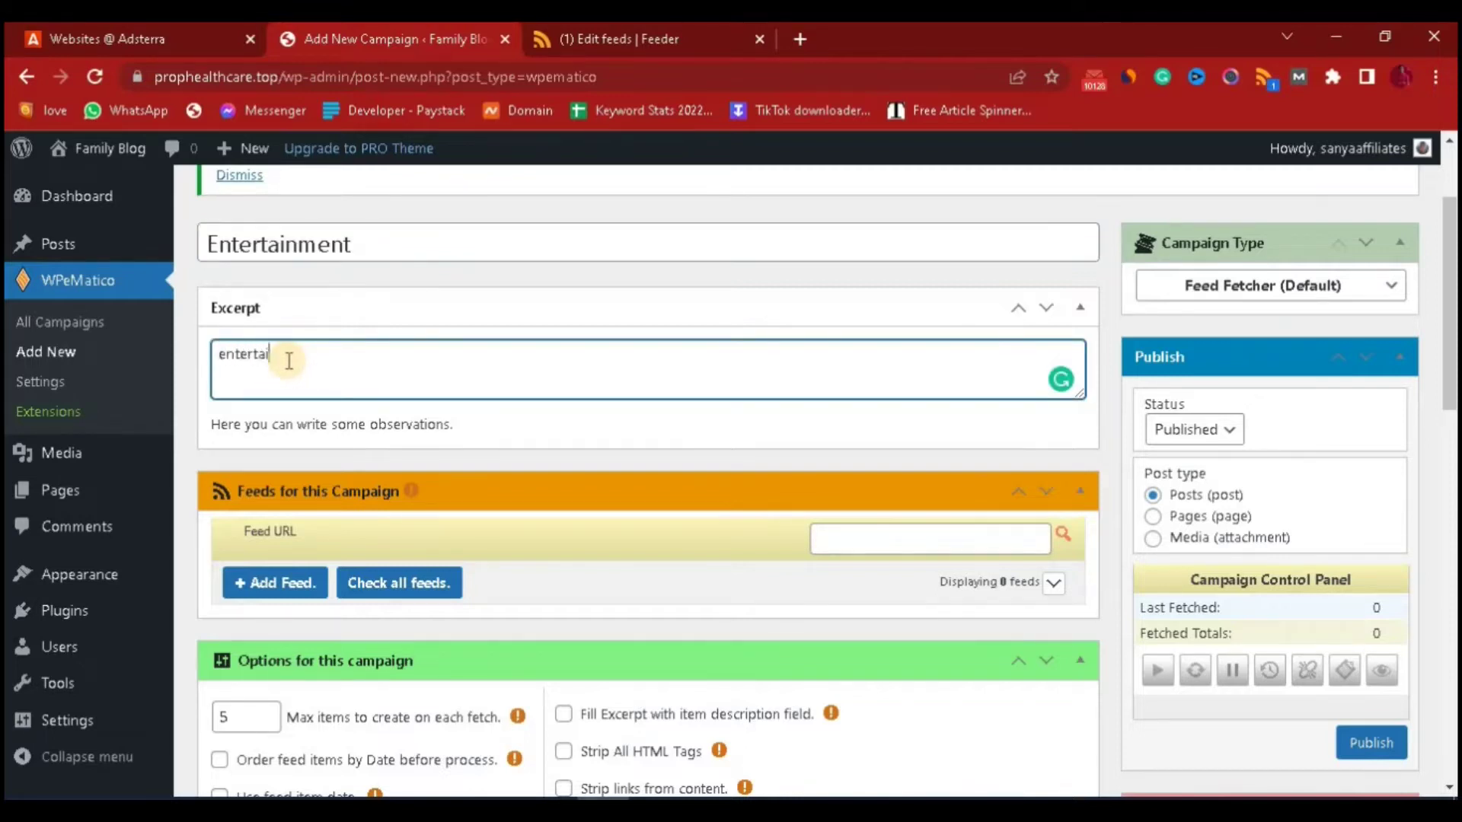
type("ews")
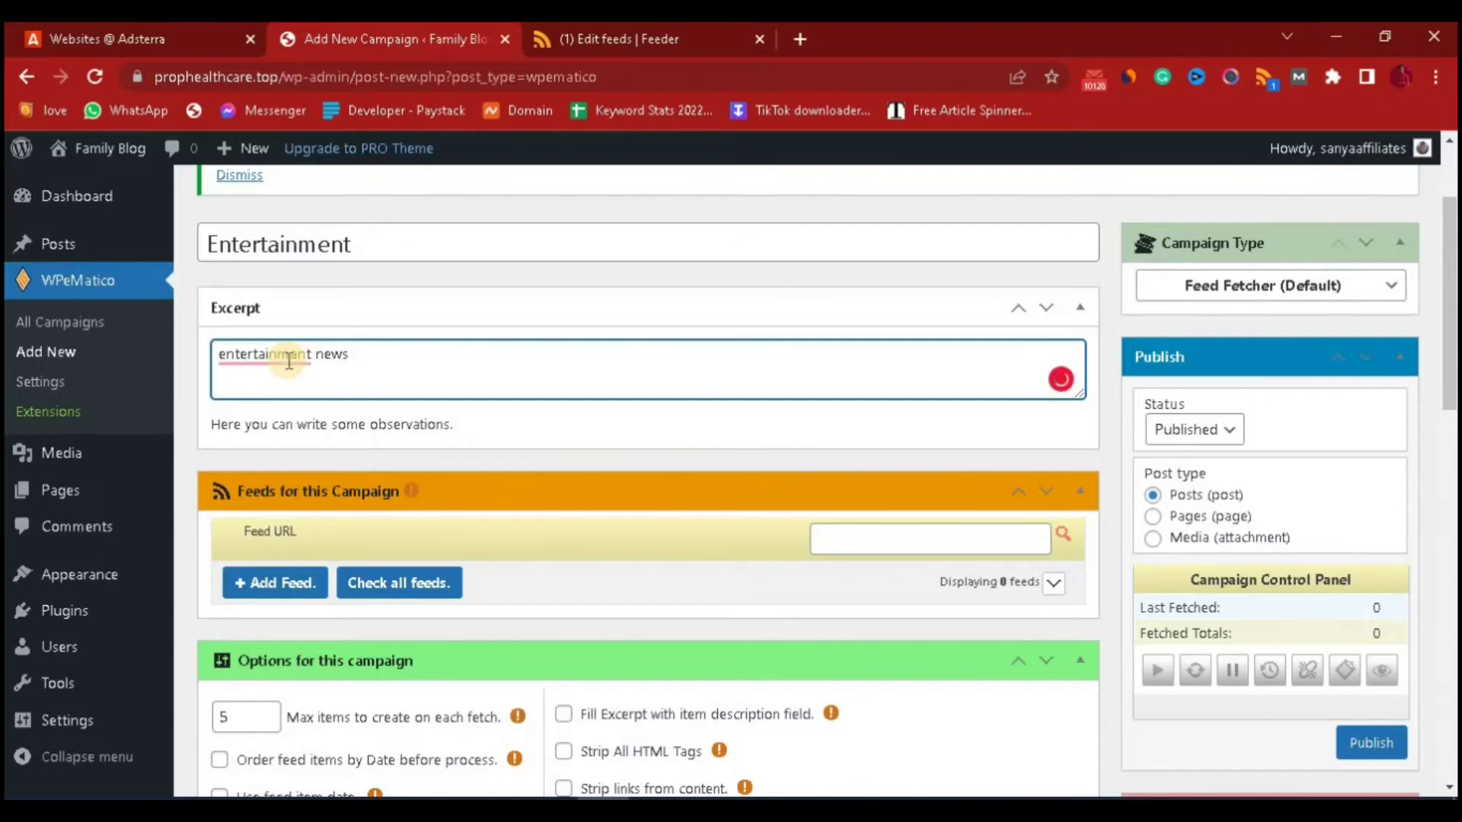
mouse_move(290, 361)
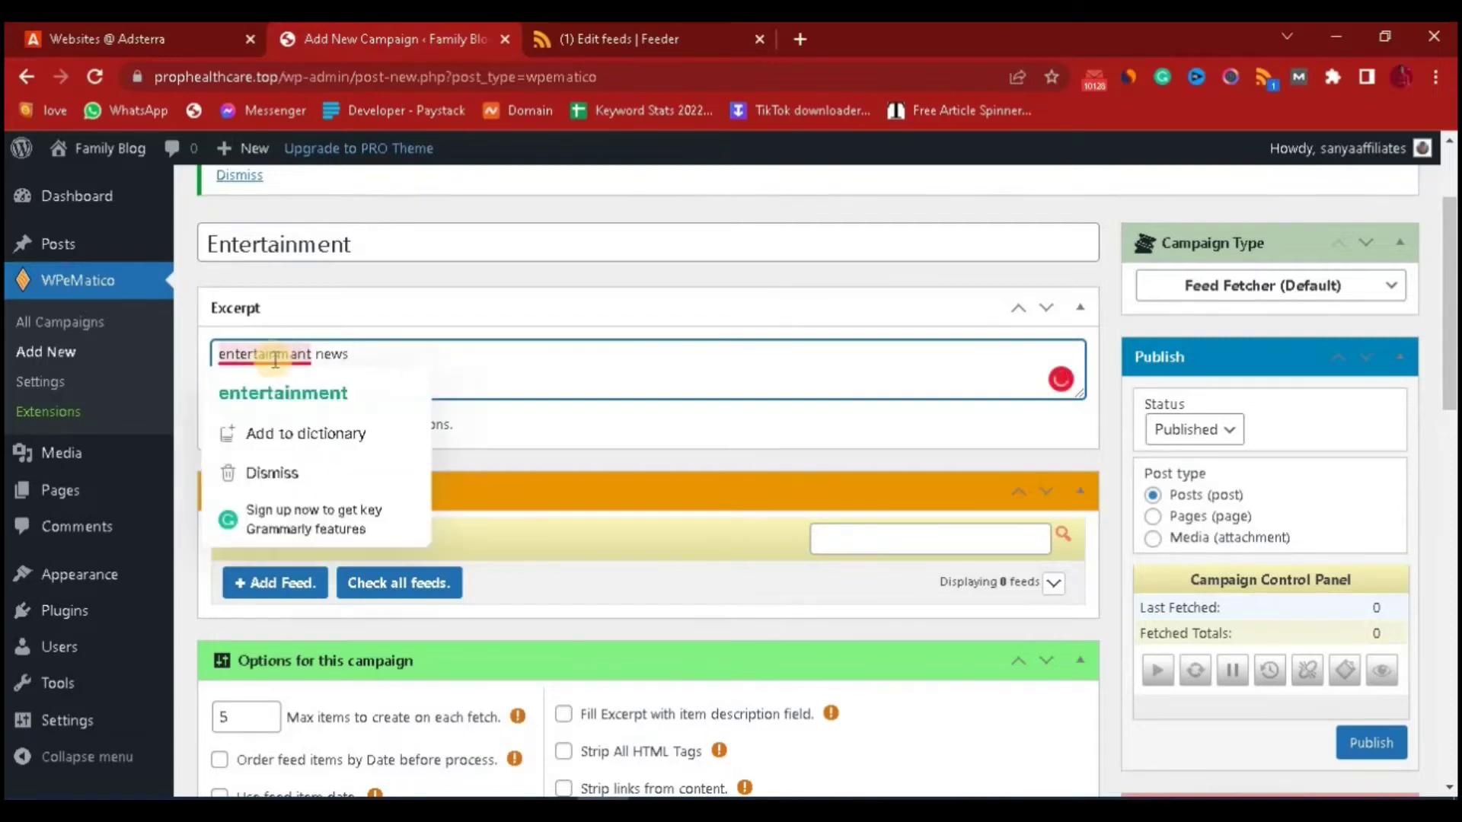
left_click(296, 415)
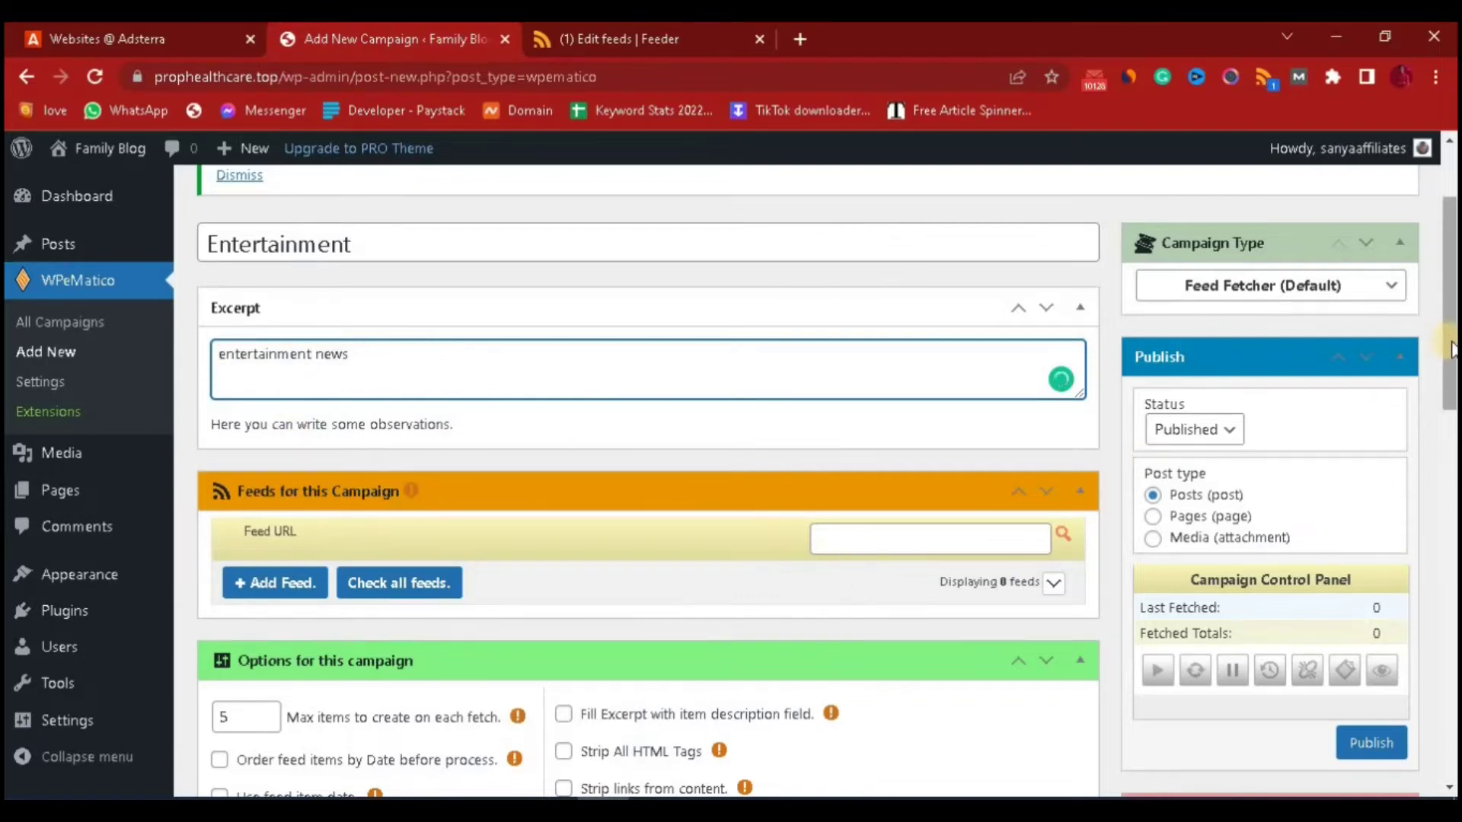
Keep Feed Fetcher (Default) as the campaign type and Posts (post) as the post type
scroll(1393, 312, "down", 1)
left_click(1329, 262)
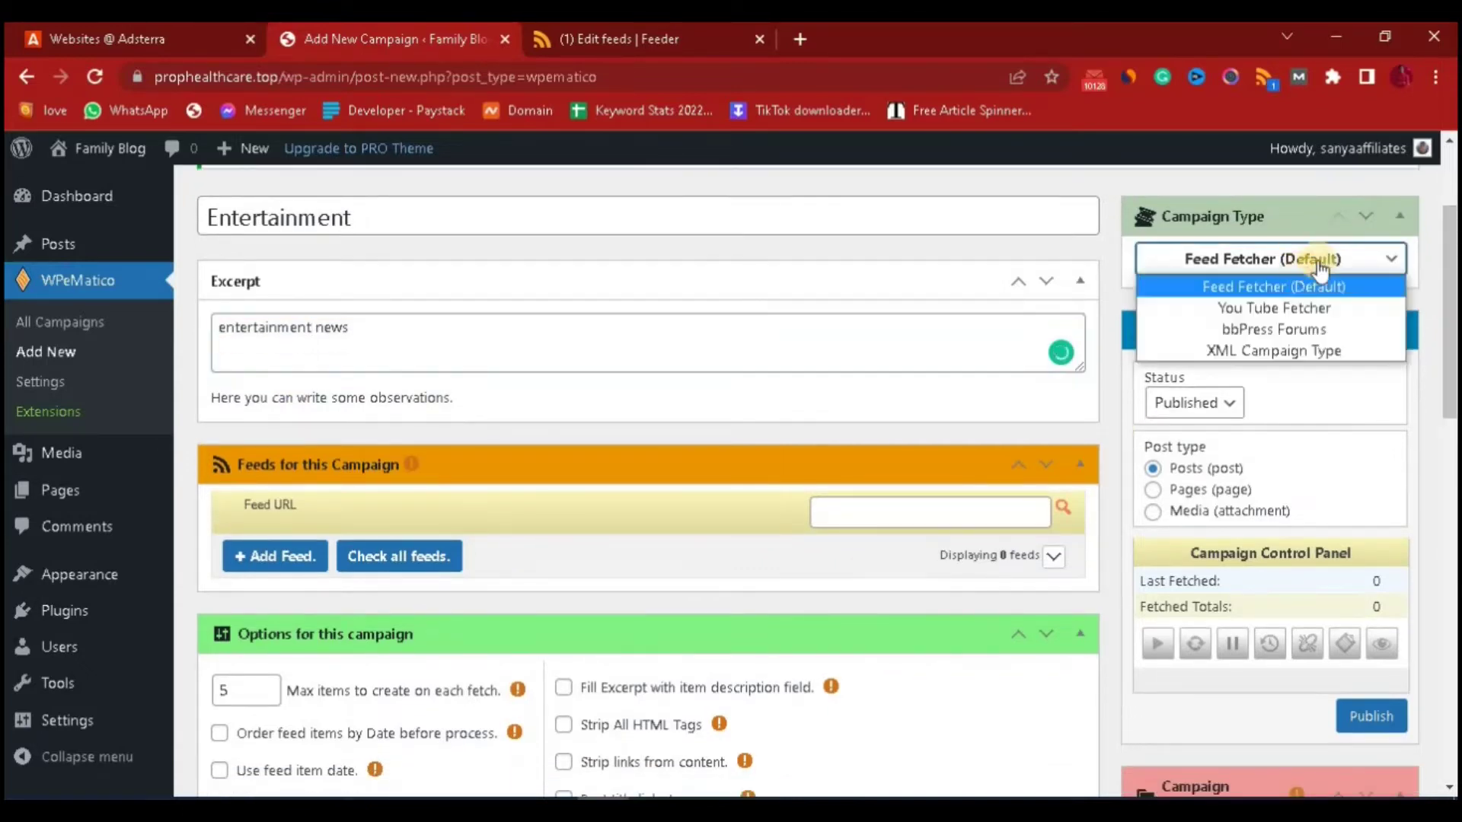
left_click(1326, 262)
left_click(1325, 261)
left_click(1325, 261)
left_click_drag(1452, 301, 1453, 333)
left_click(1151, 370)
Add an empty feed row to the campaign's feeds
left_click(250, 460)
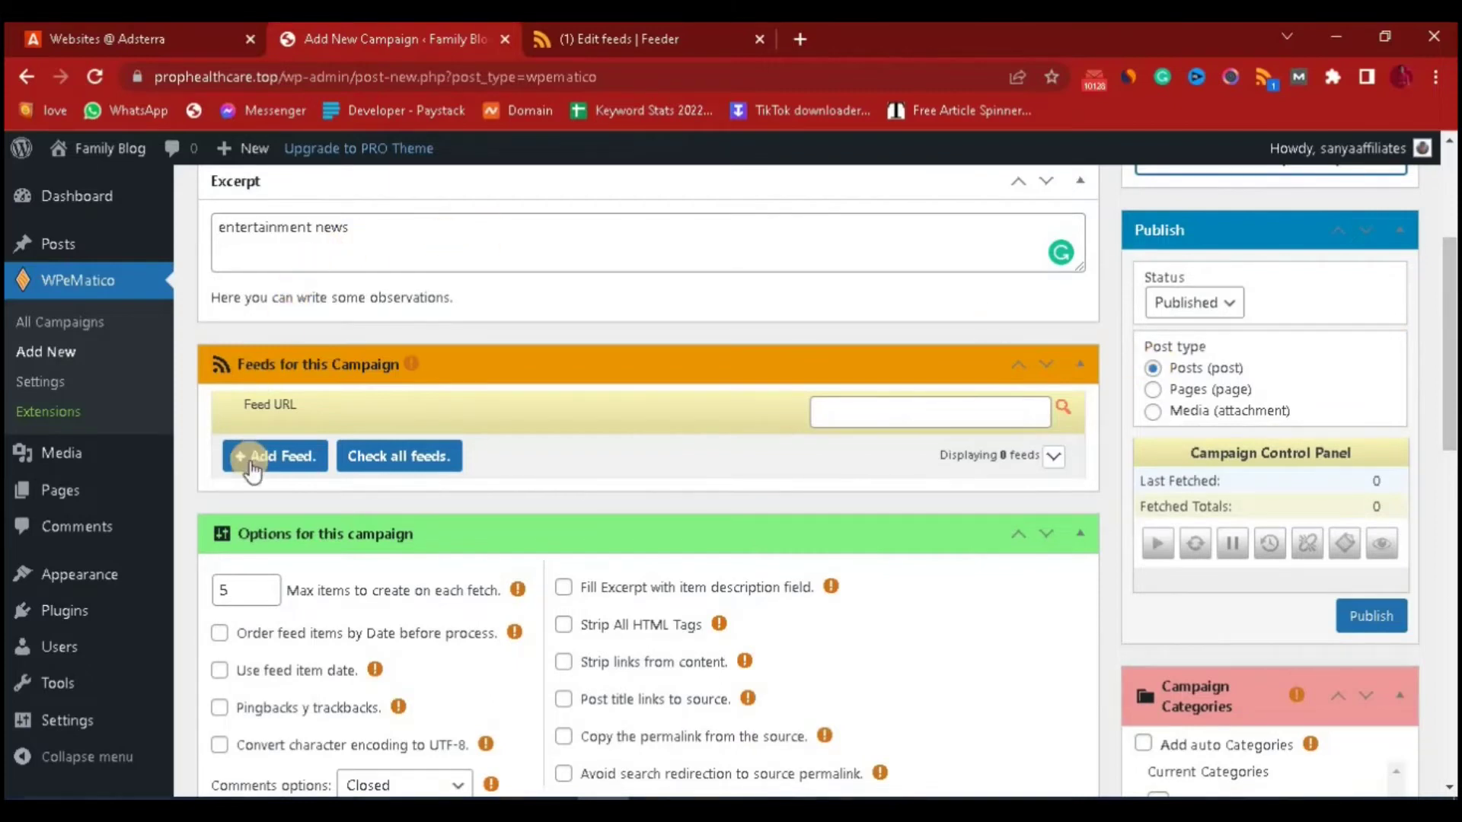
left_click(268, 461)
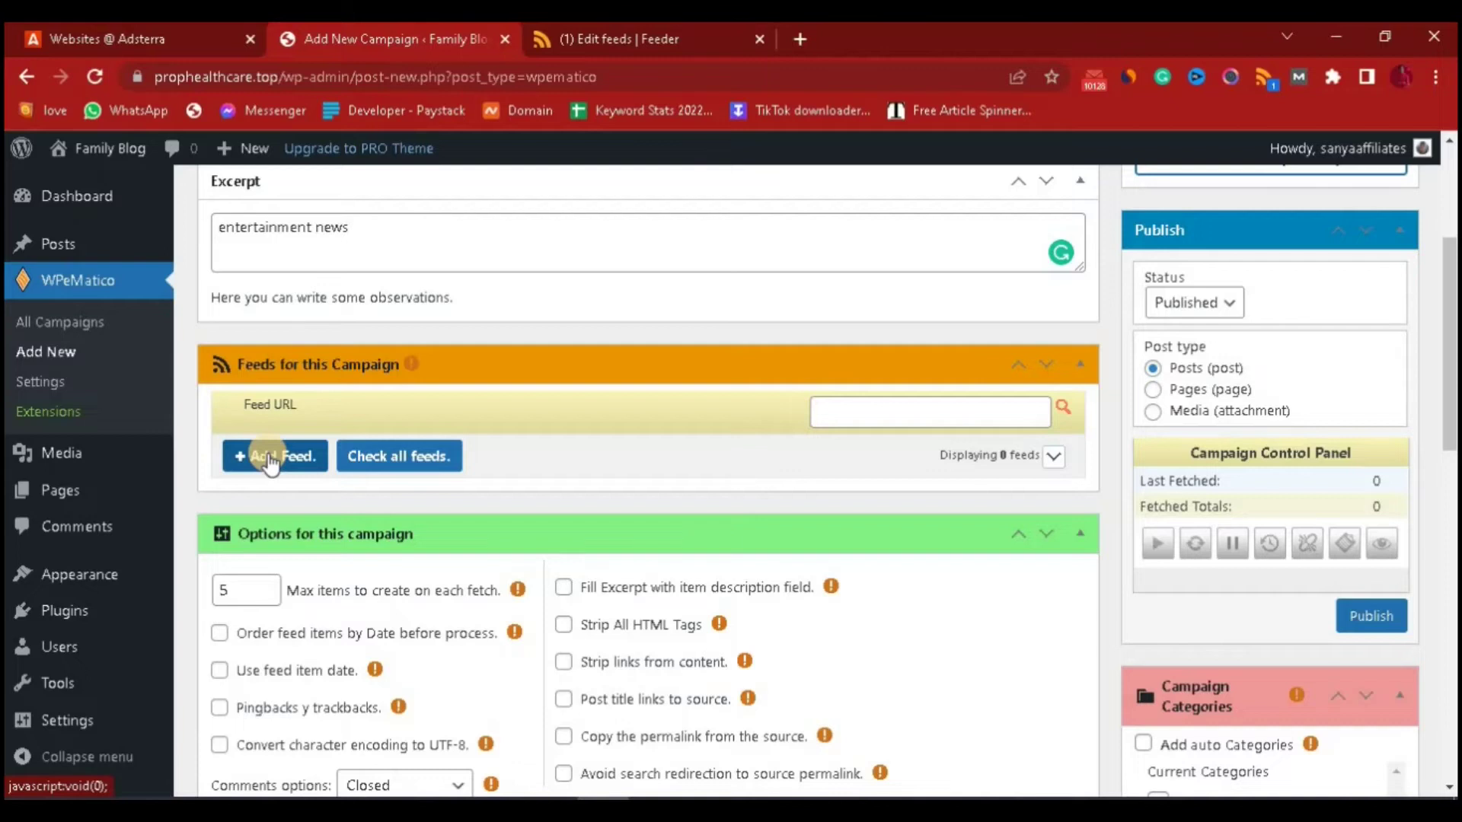
left_click(270, 461)
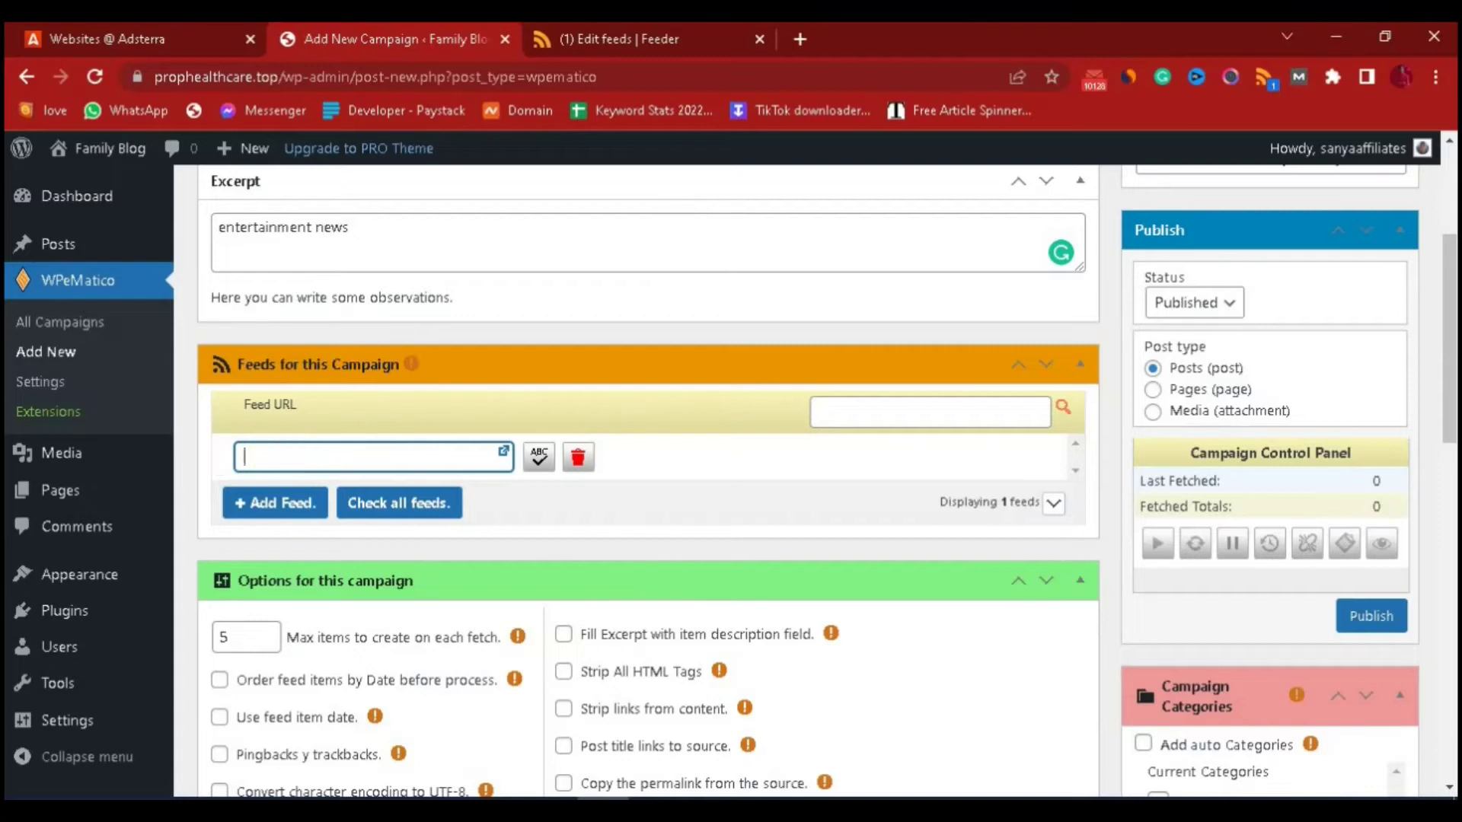
left_click(592, 33)
left_click_drag(492, 329, 708, 349)
key("ctrl+c")
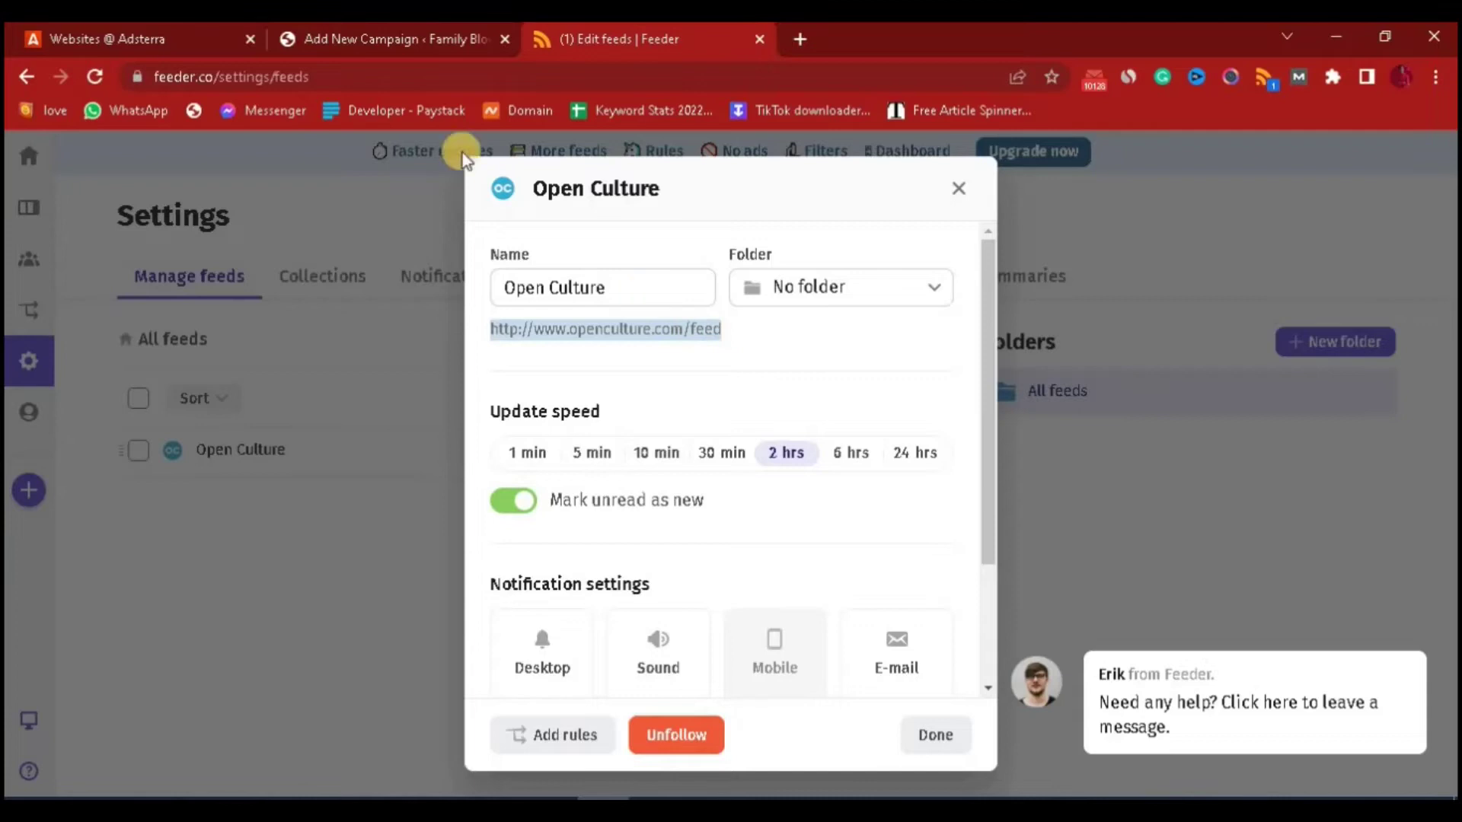
left_click(384, 46)
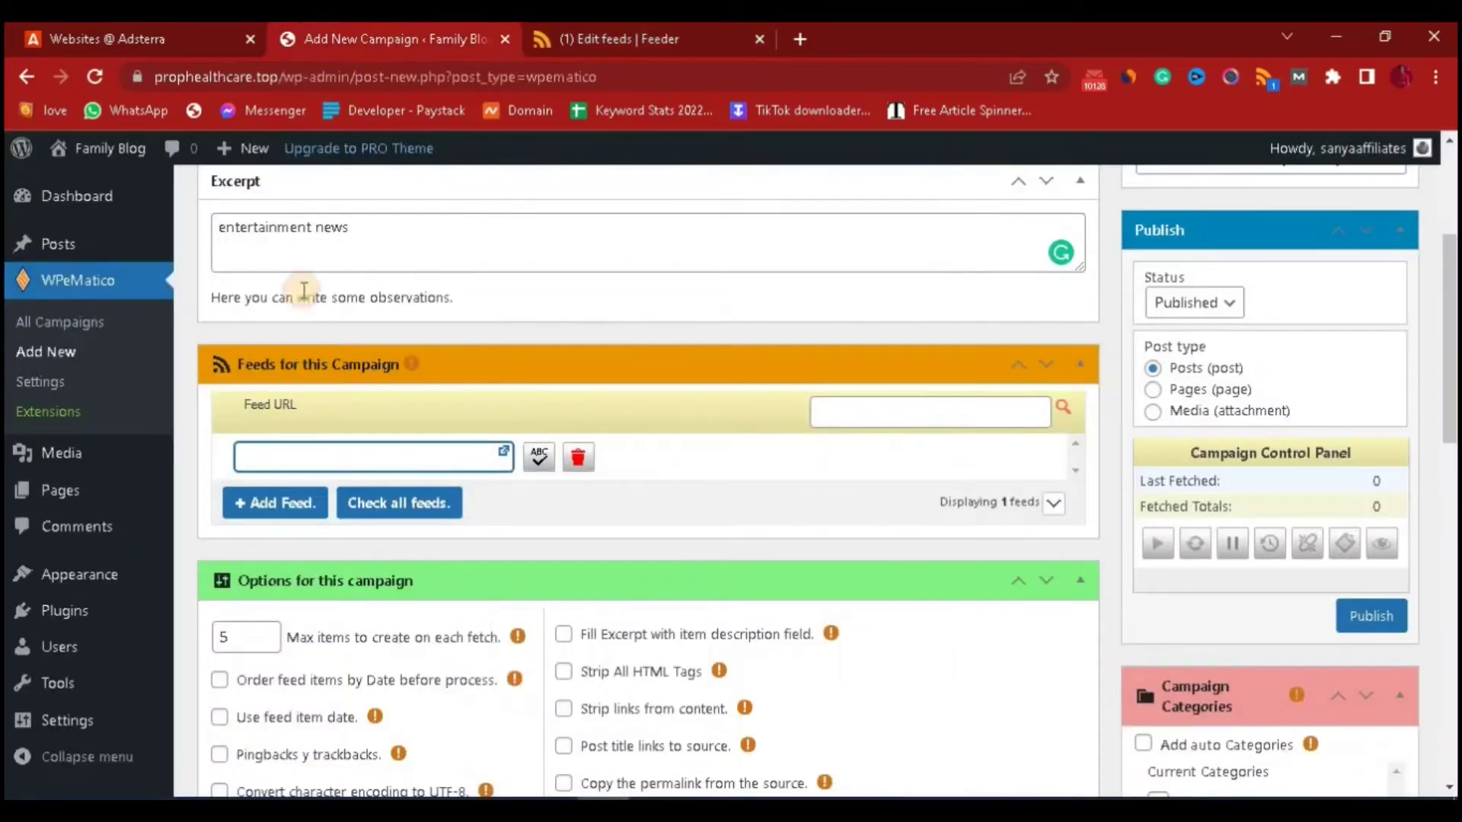
right_click(286, 461)
left_click(405, 271)
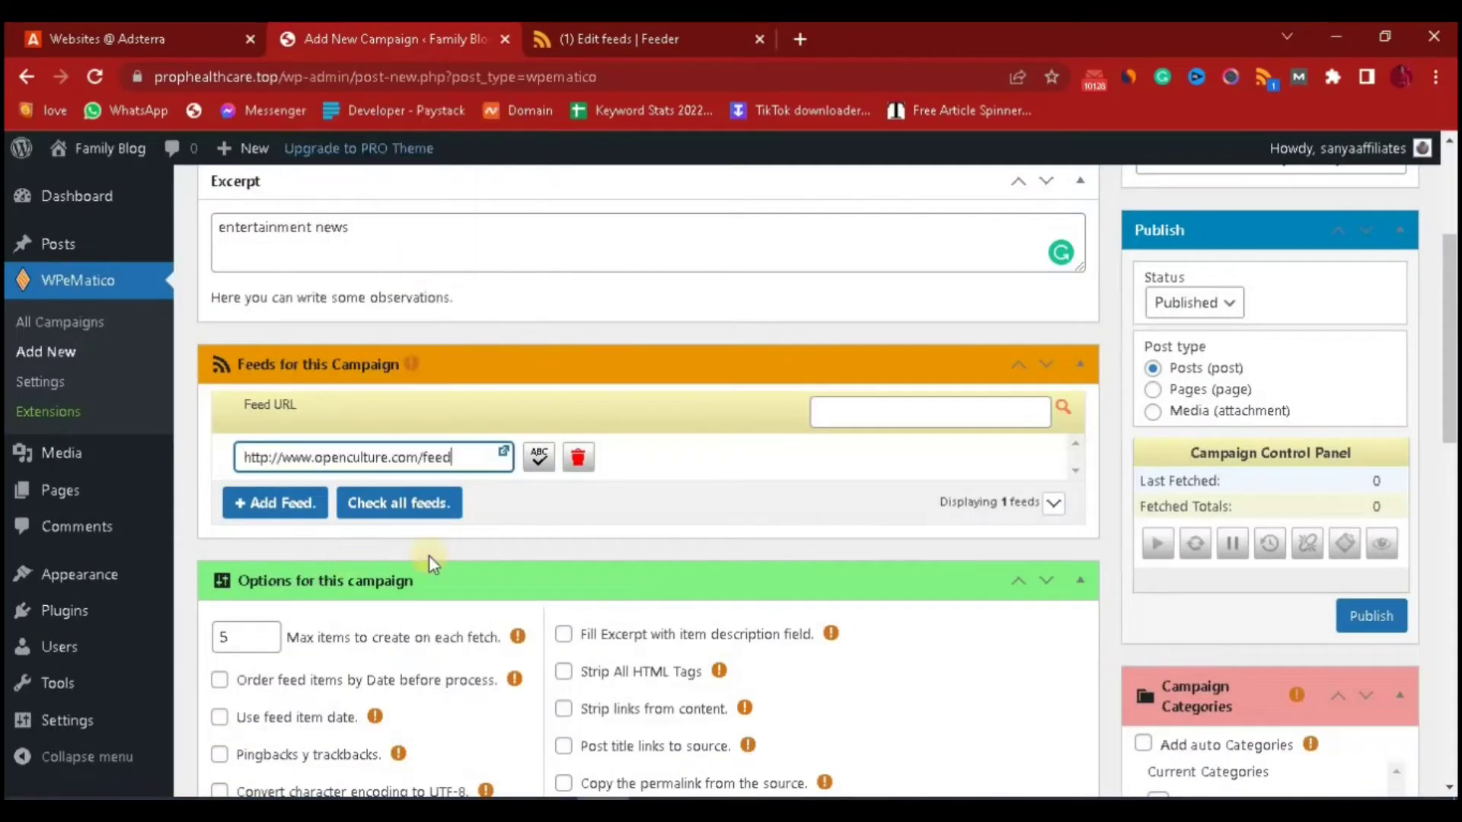
left_click(540, 469)
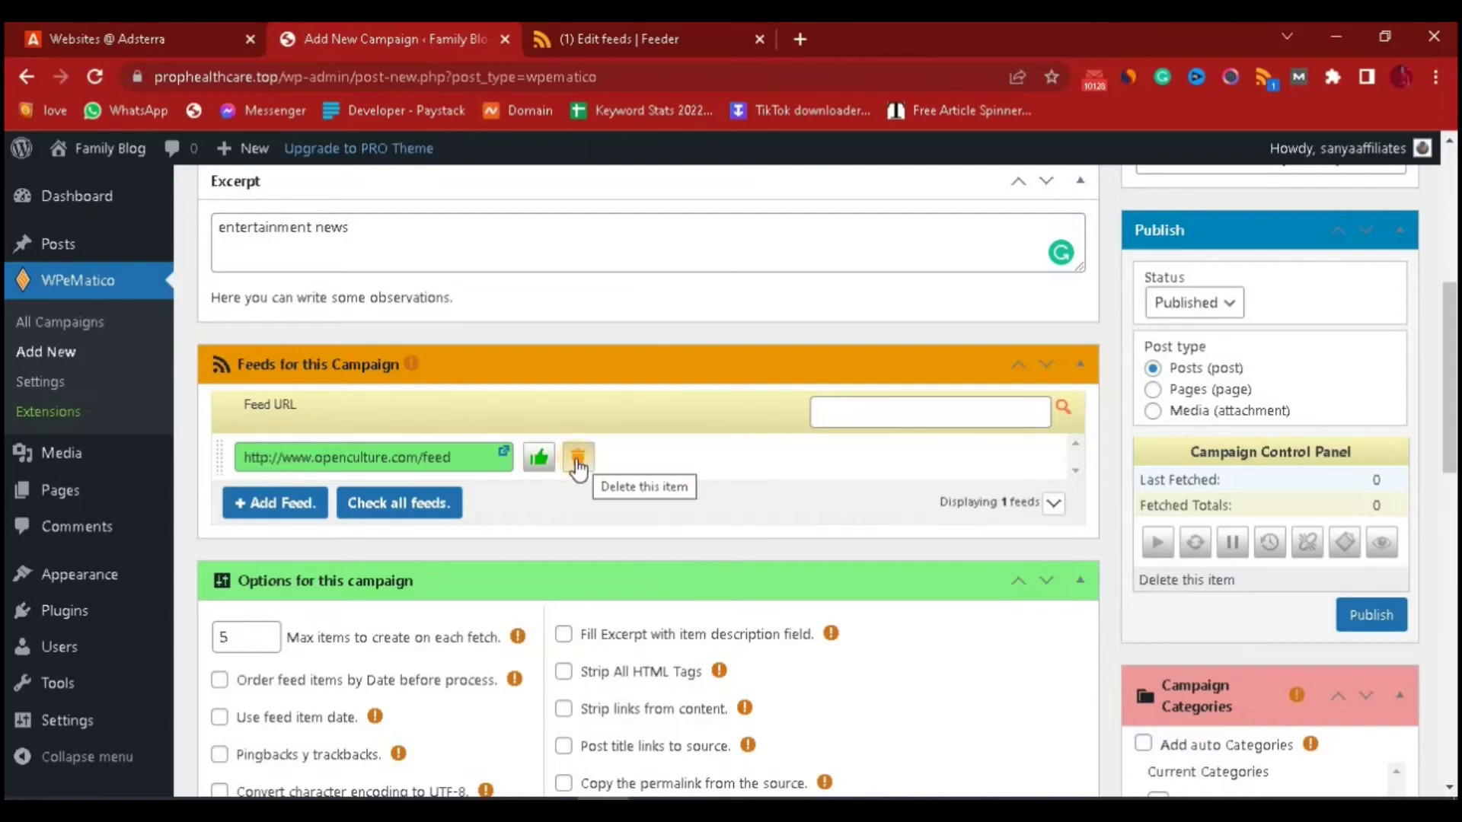
Add five more empty feed rows below the Open Culture feed
left_click(287, 504)
left_click(281, 550)
left_click(263, 597)
left_click(257, 640)
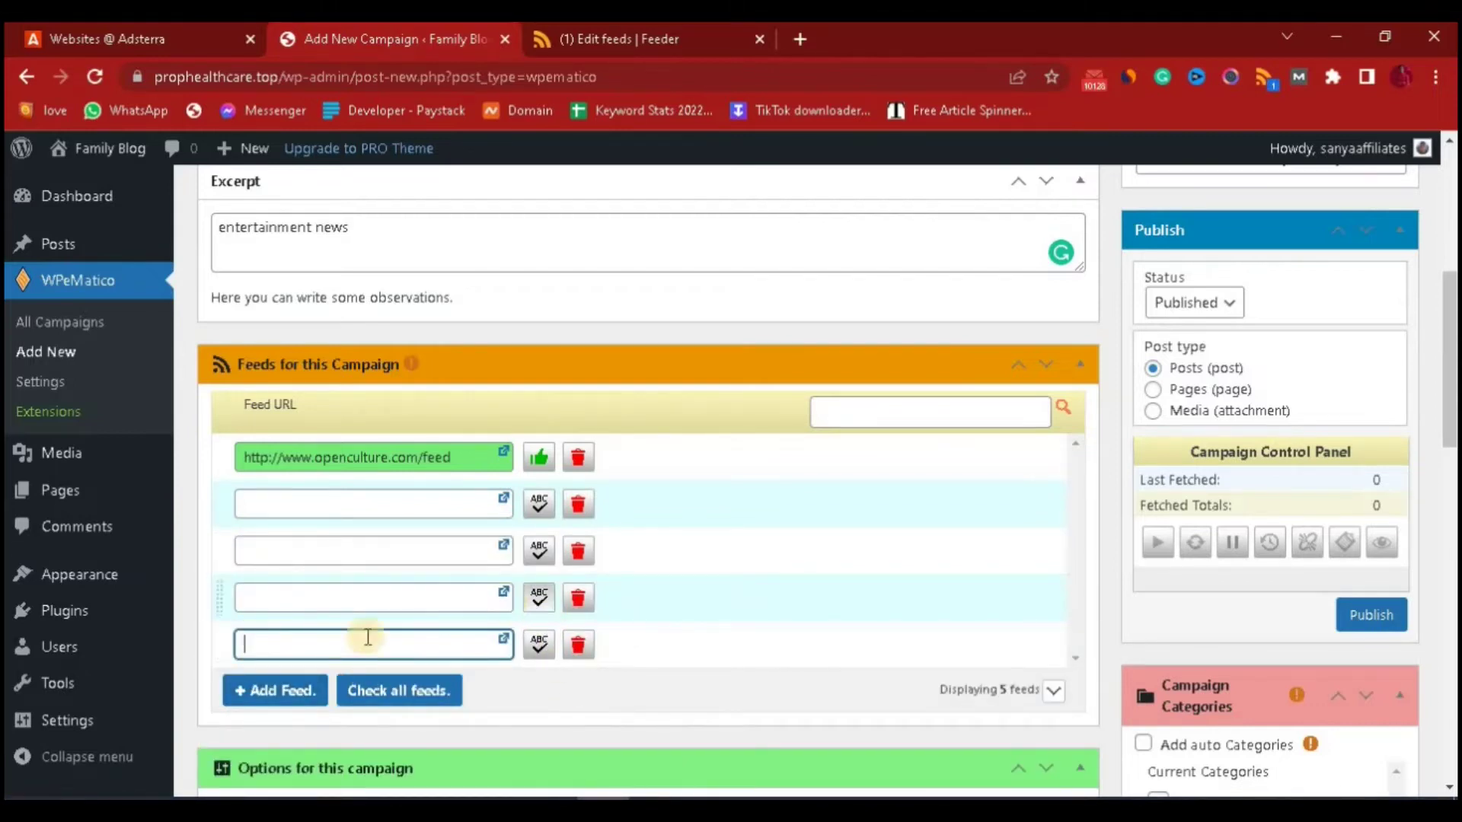
left_click(261, 689)
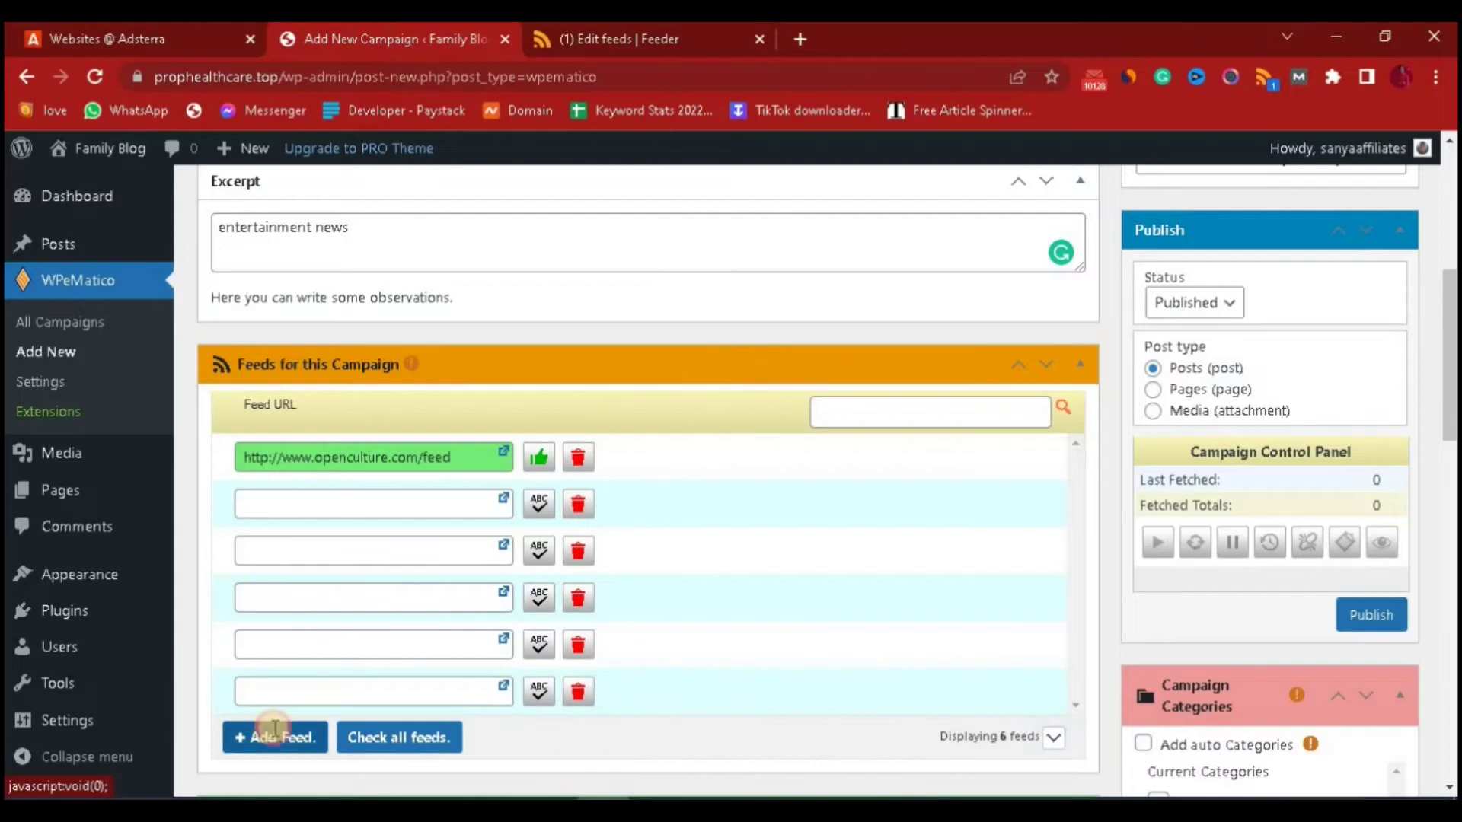
Add one more empty feed row, and remove all the empty rows below the Open Culture feed
left_click(274, 733)
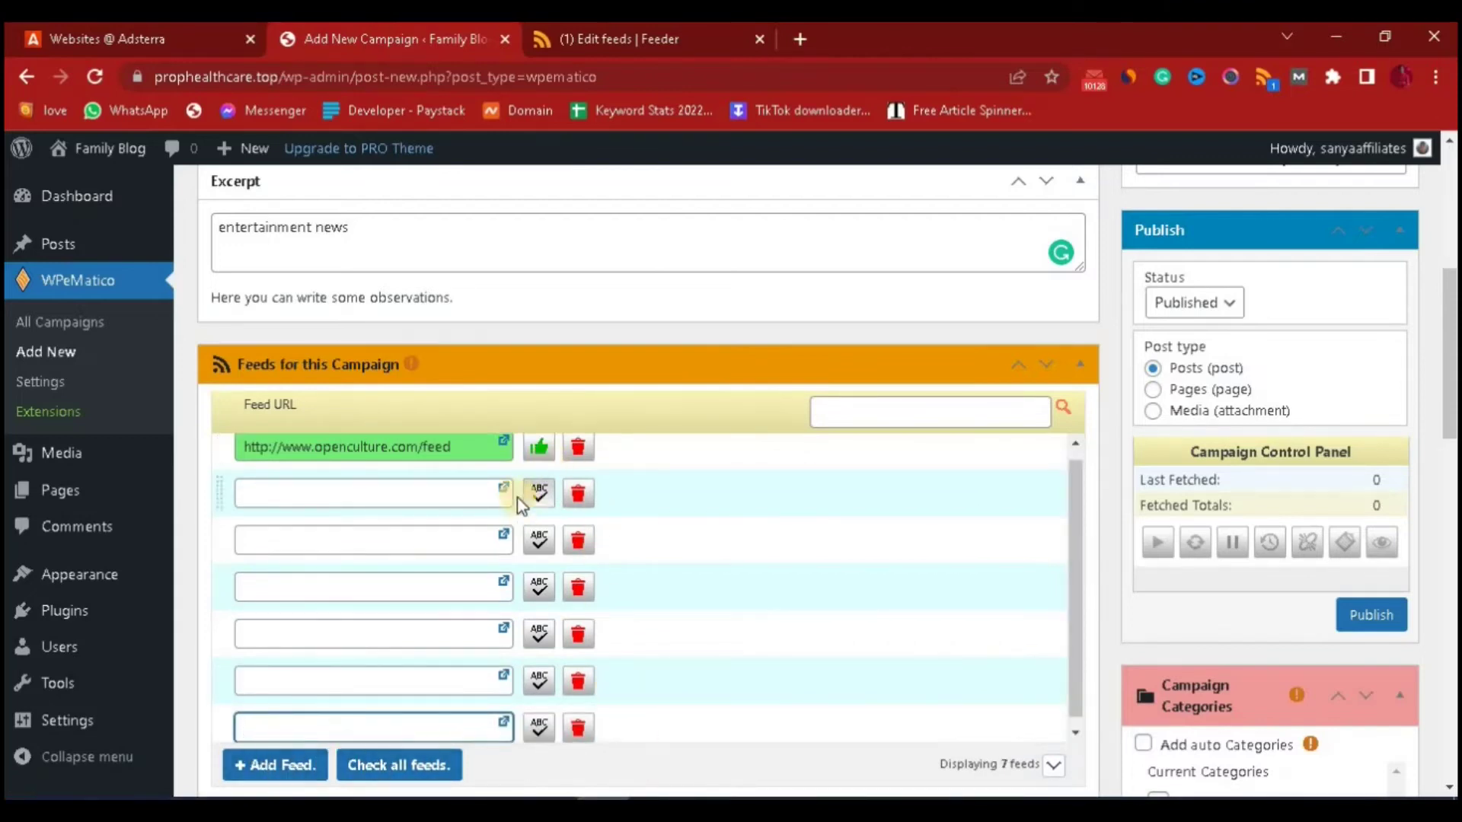
left_click(578, 727)
left_click(579, 687)
left_click(579, 645)
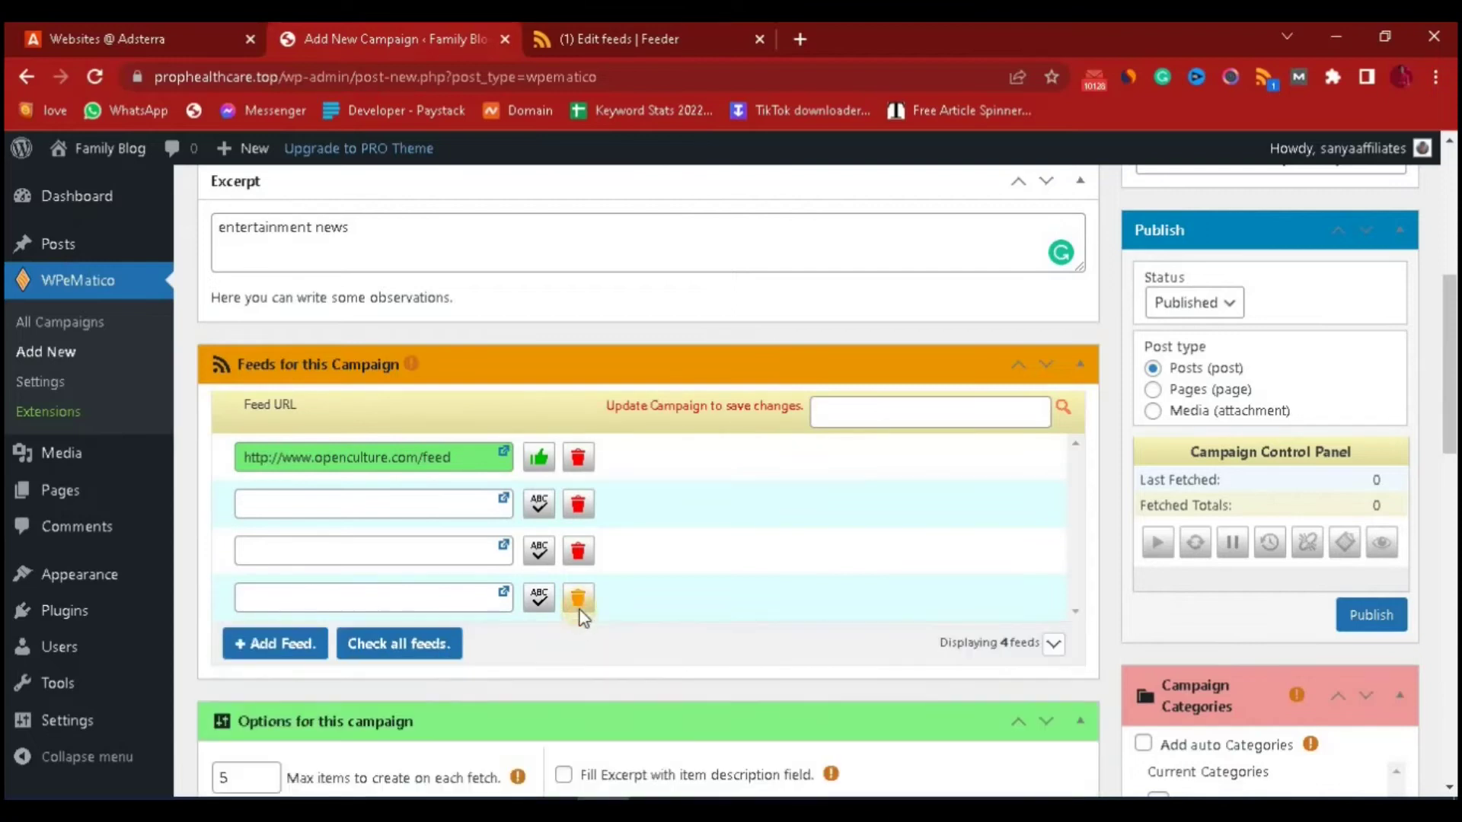
left_click(578, 601)
left_click(579, 551)
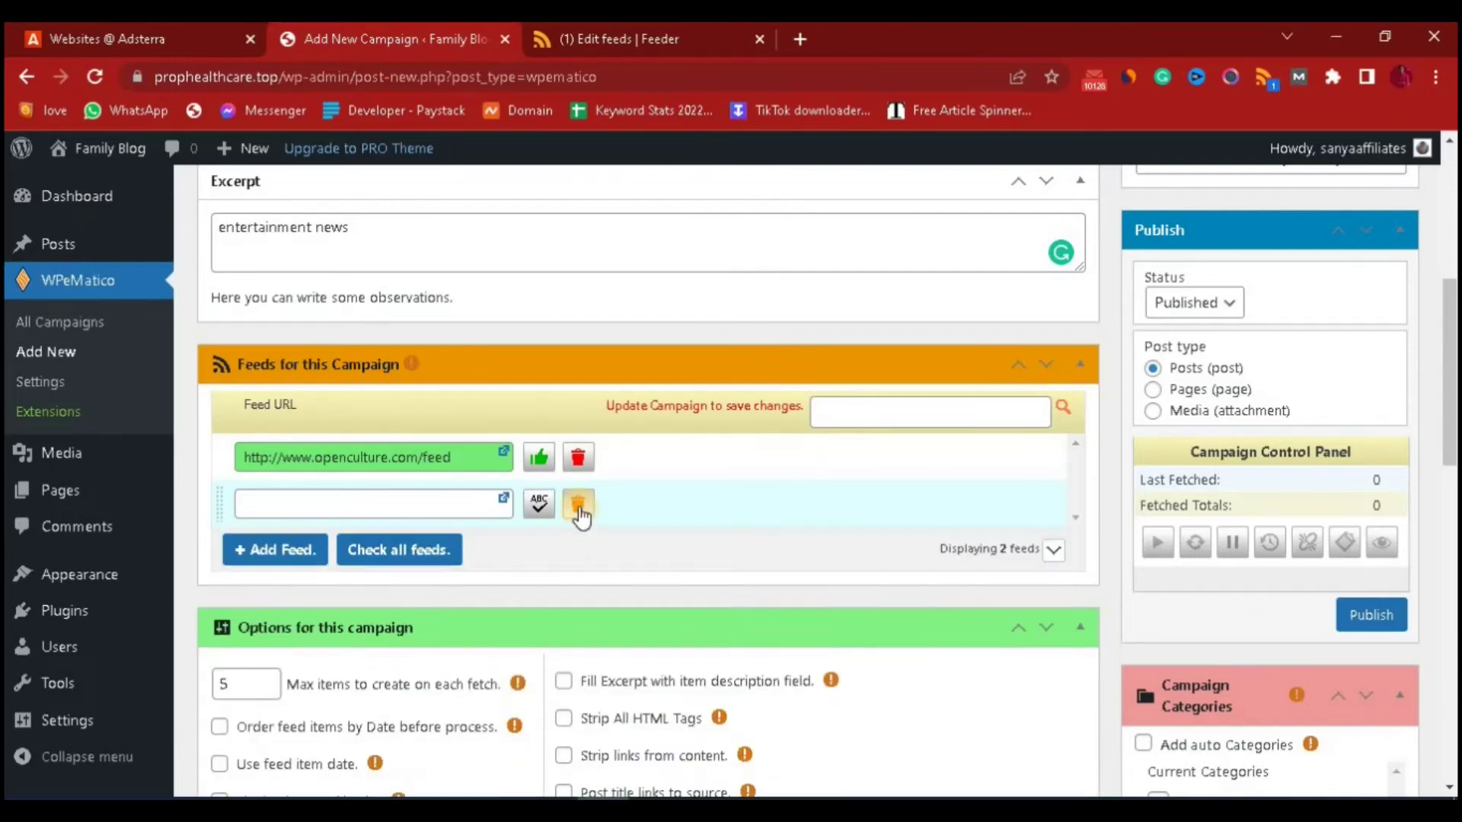
left_click(578, 504)
Read the help on the fetch limit and set the maximum items to create on each fetch to 50
left_click_drag(1453, 342, 1439, 463)
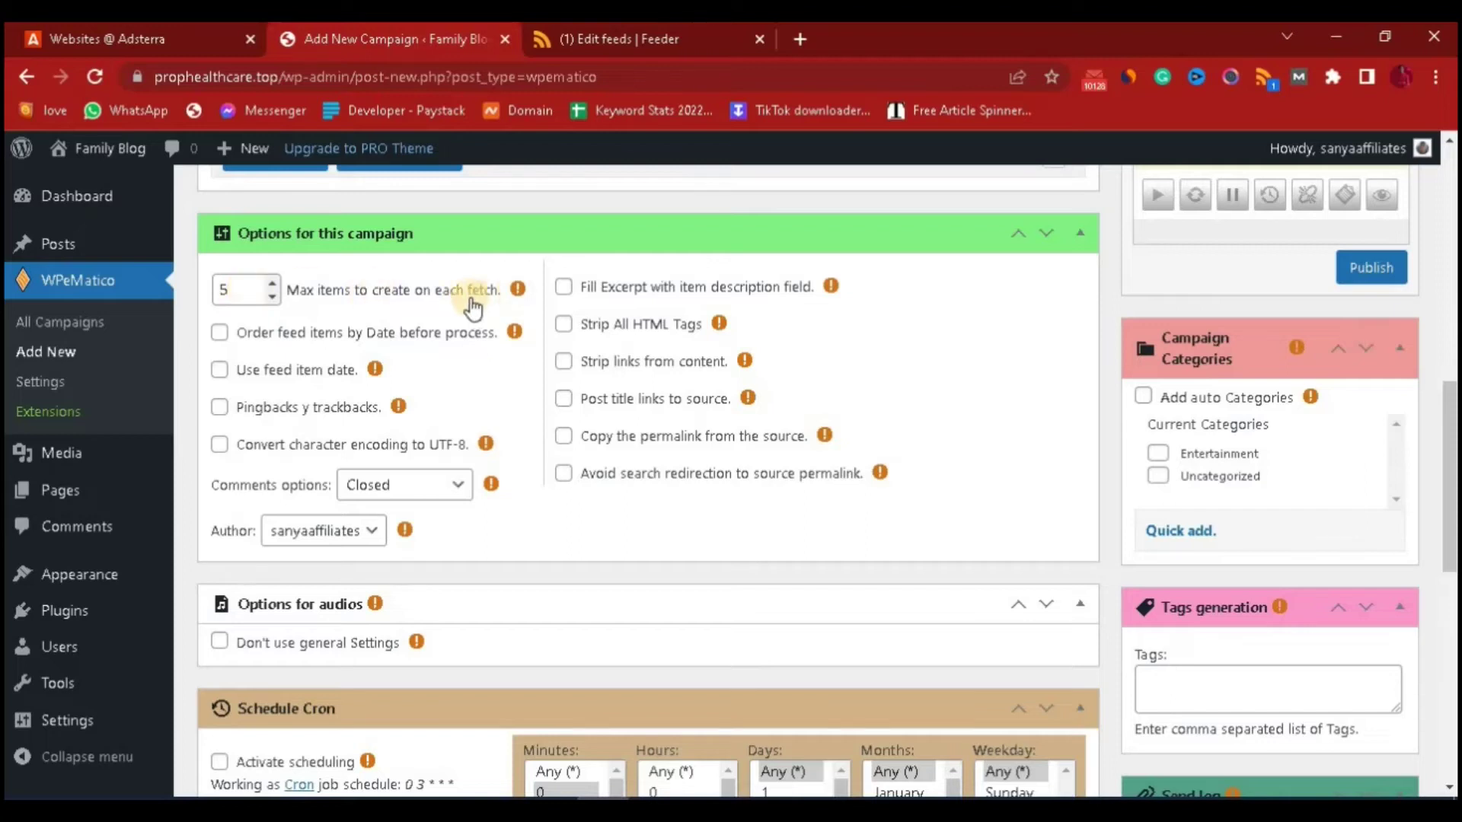
left_click(517, 290)
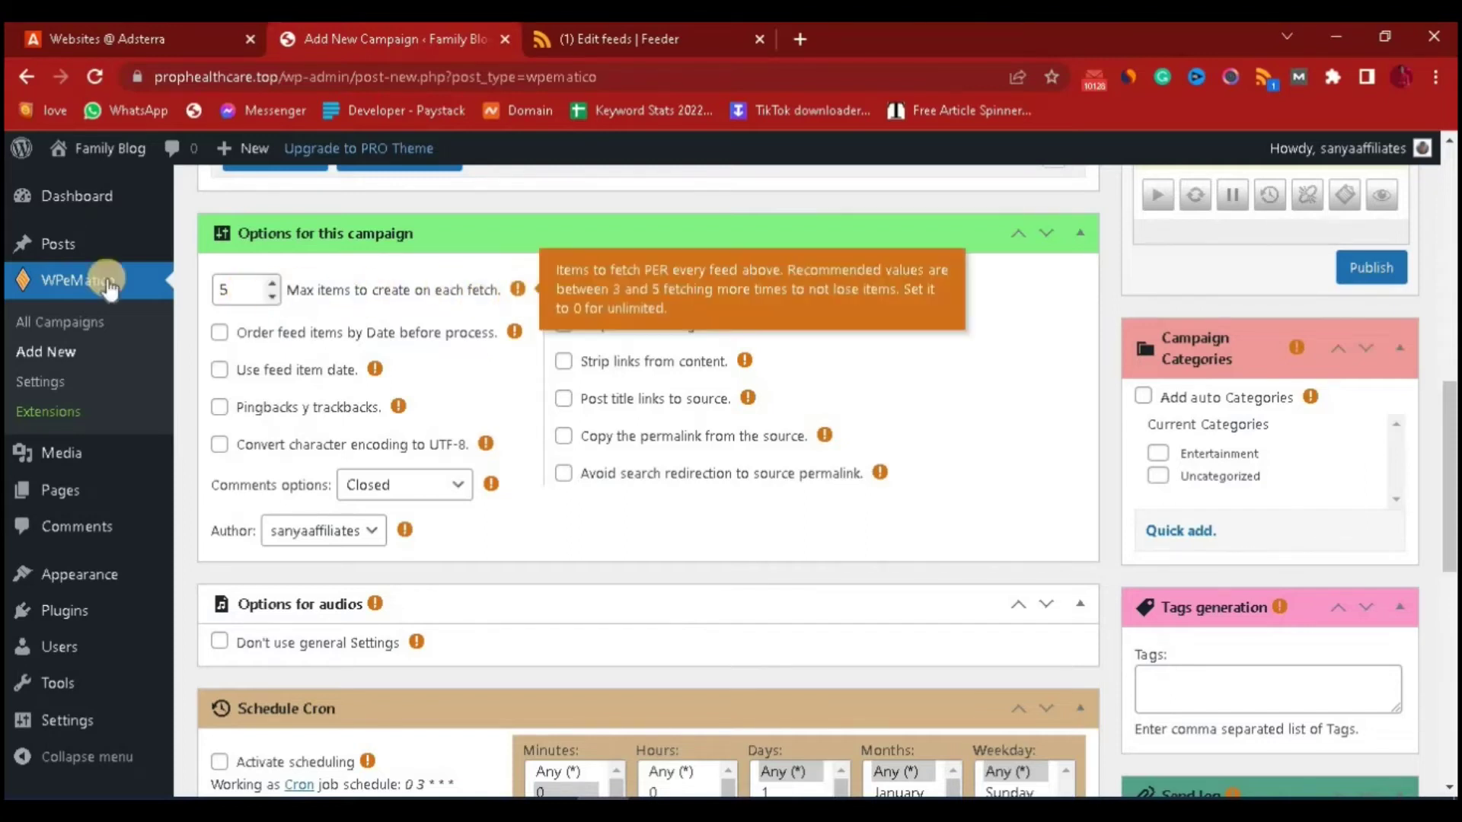
left_click(244, 289)
double_click(232, 289)
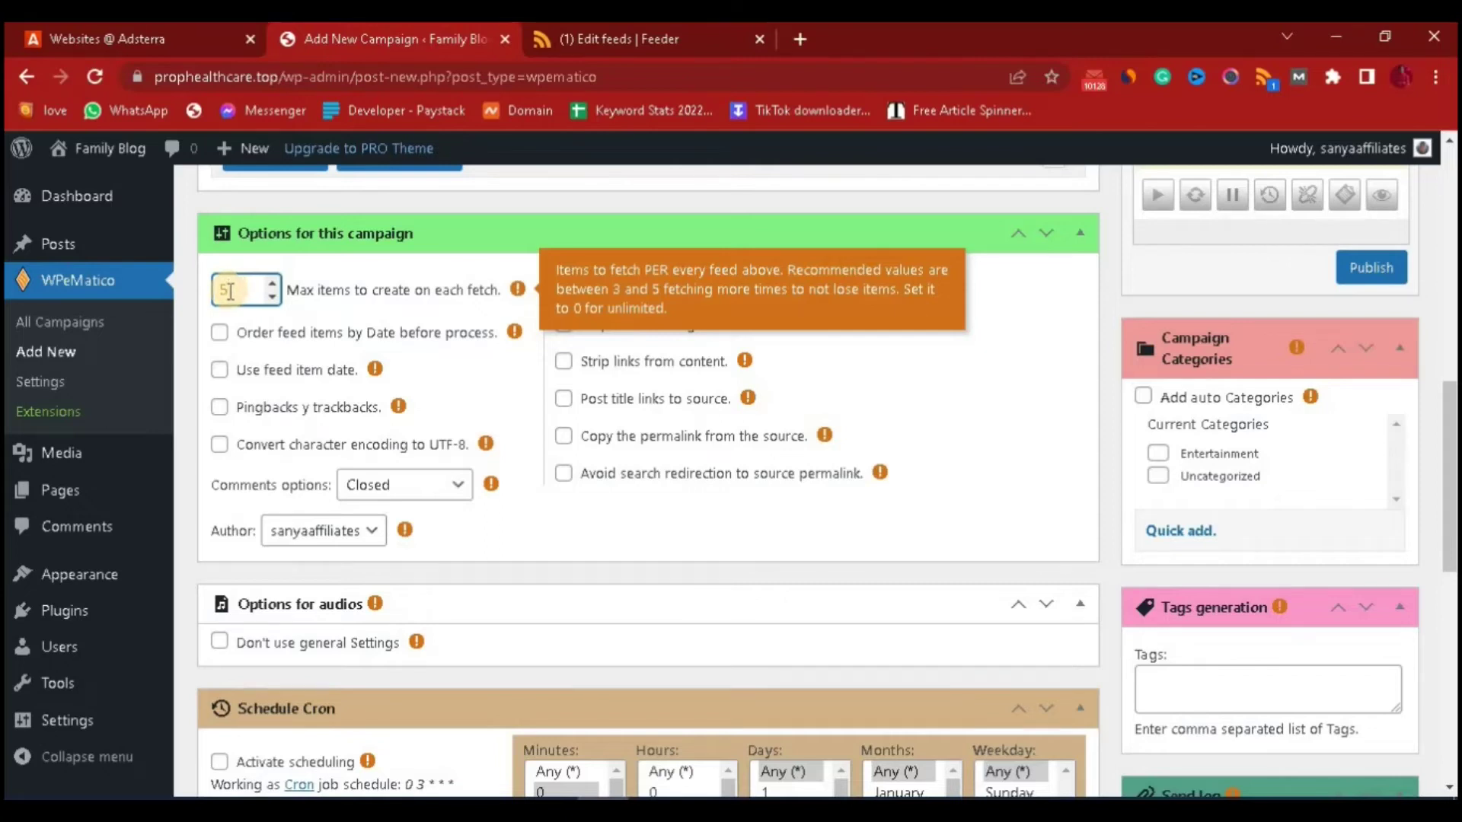
type("00")
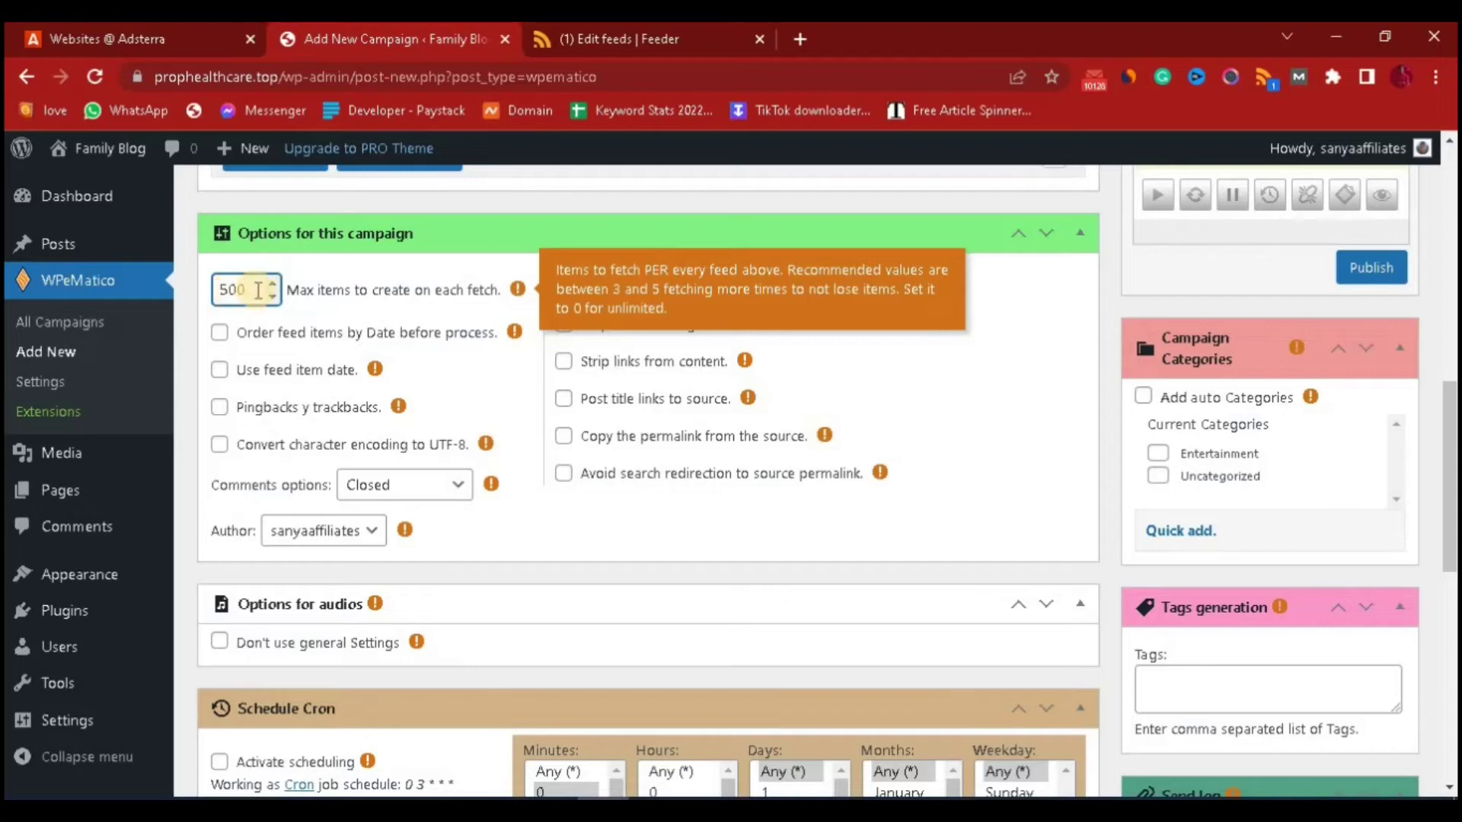
key("BackSpace")
Enable Use feed item date and Fill Excerpt with item description field, set comments to Open, and leave the source permalink option disabled
mouse_move(515, 336)
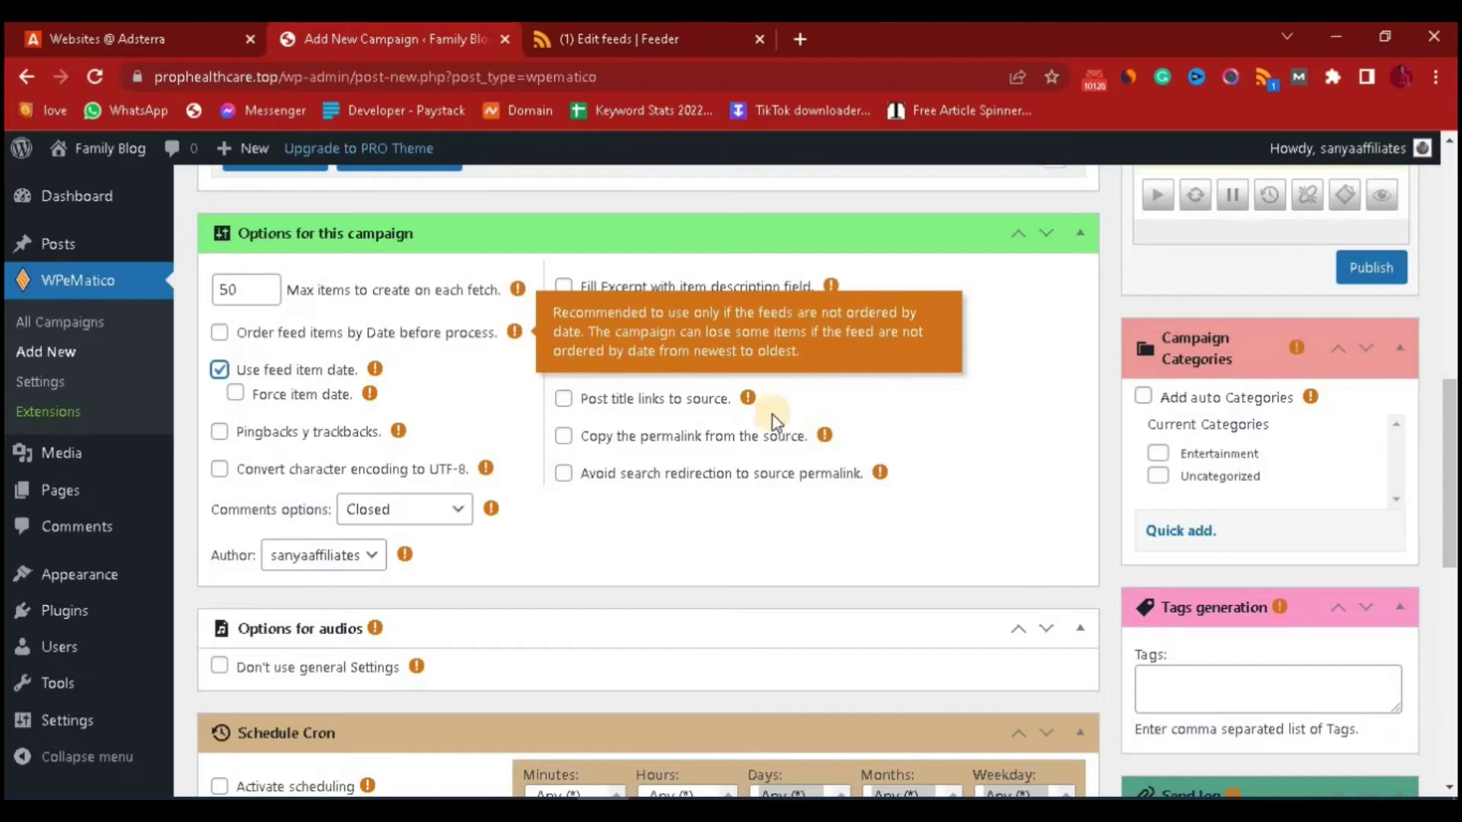
left_click(563, 437)
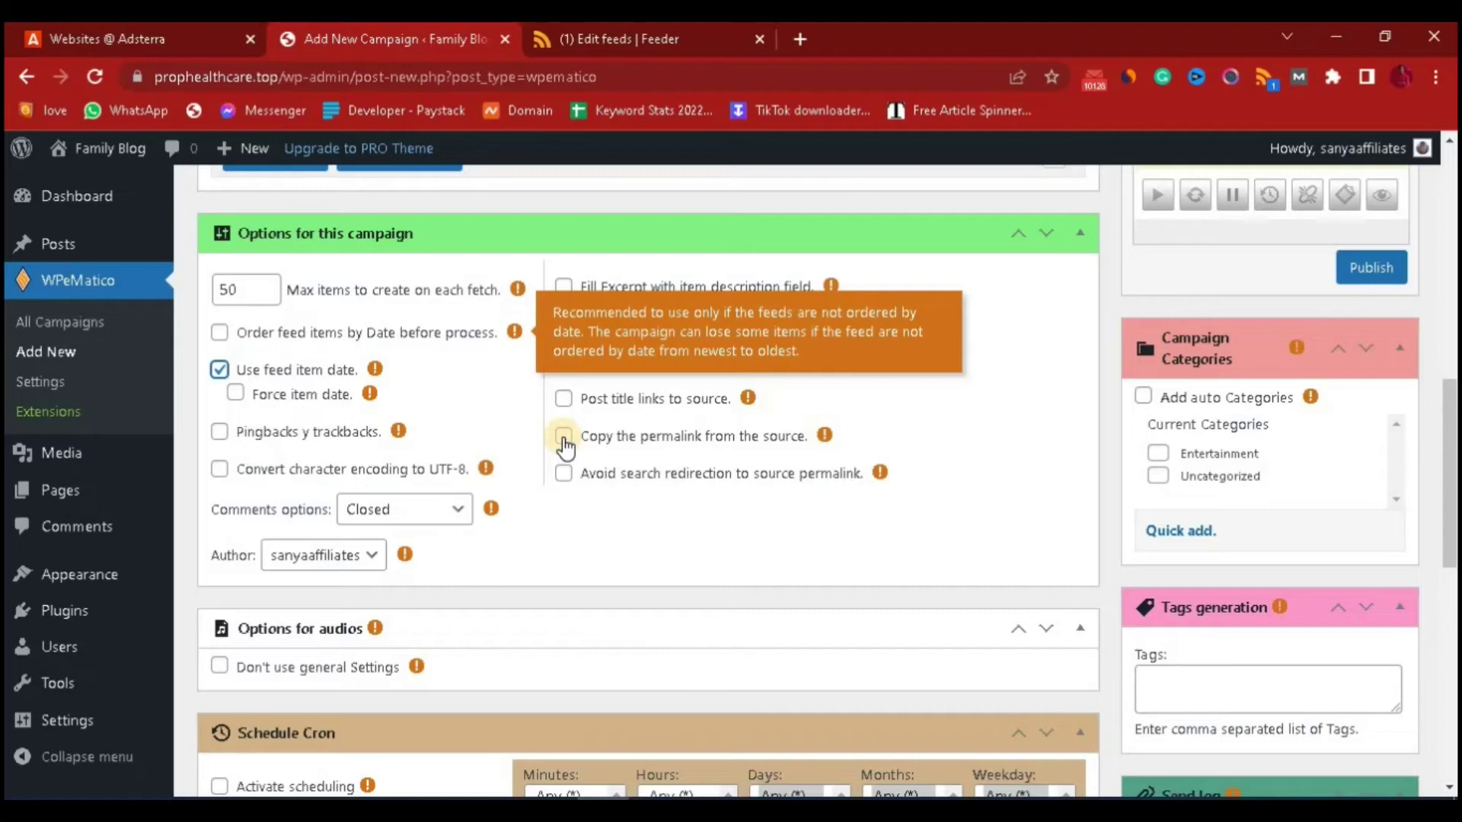
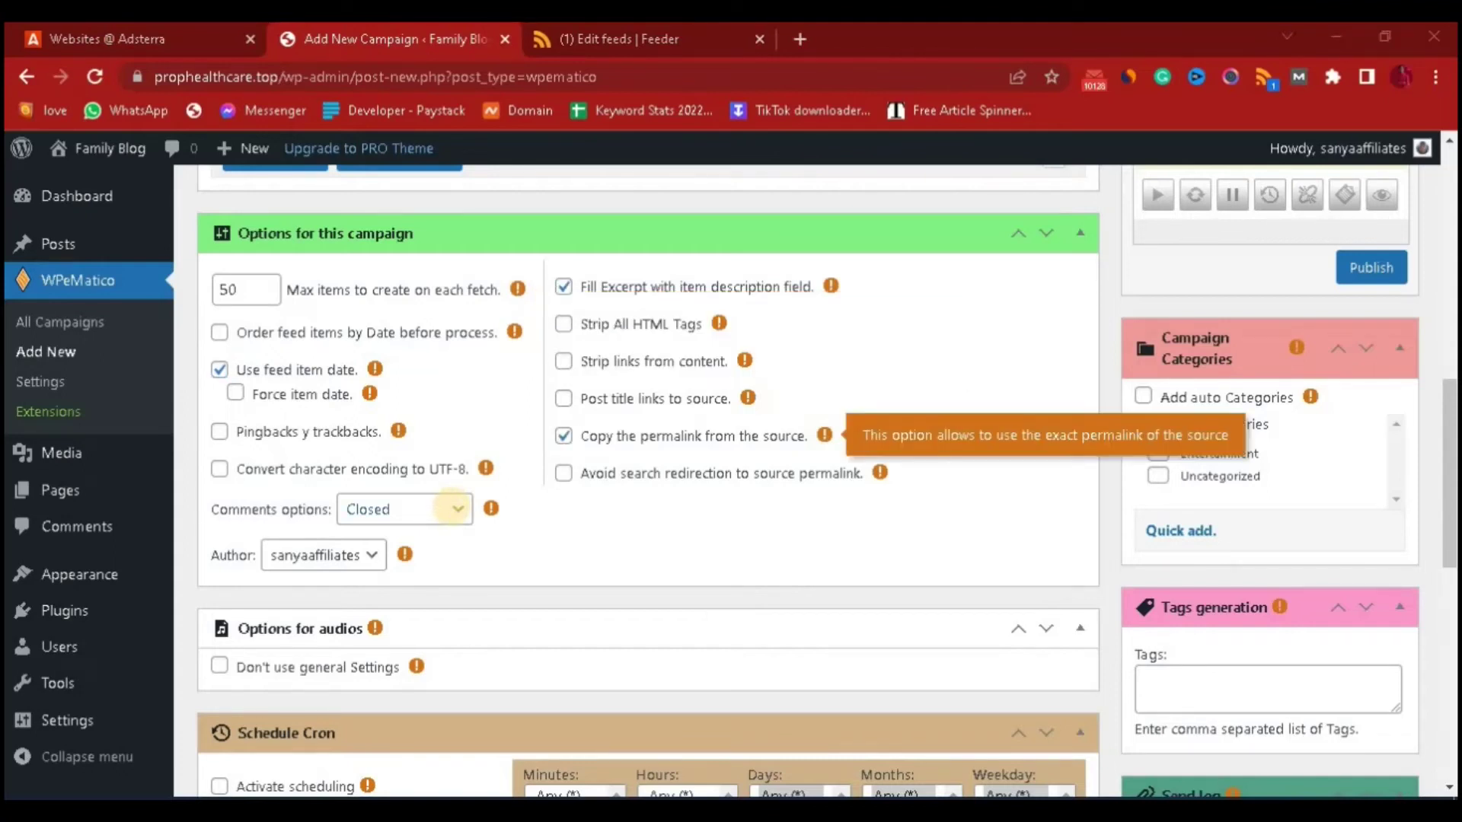
left_click(450, 509)
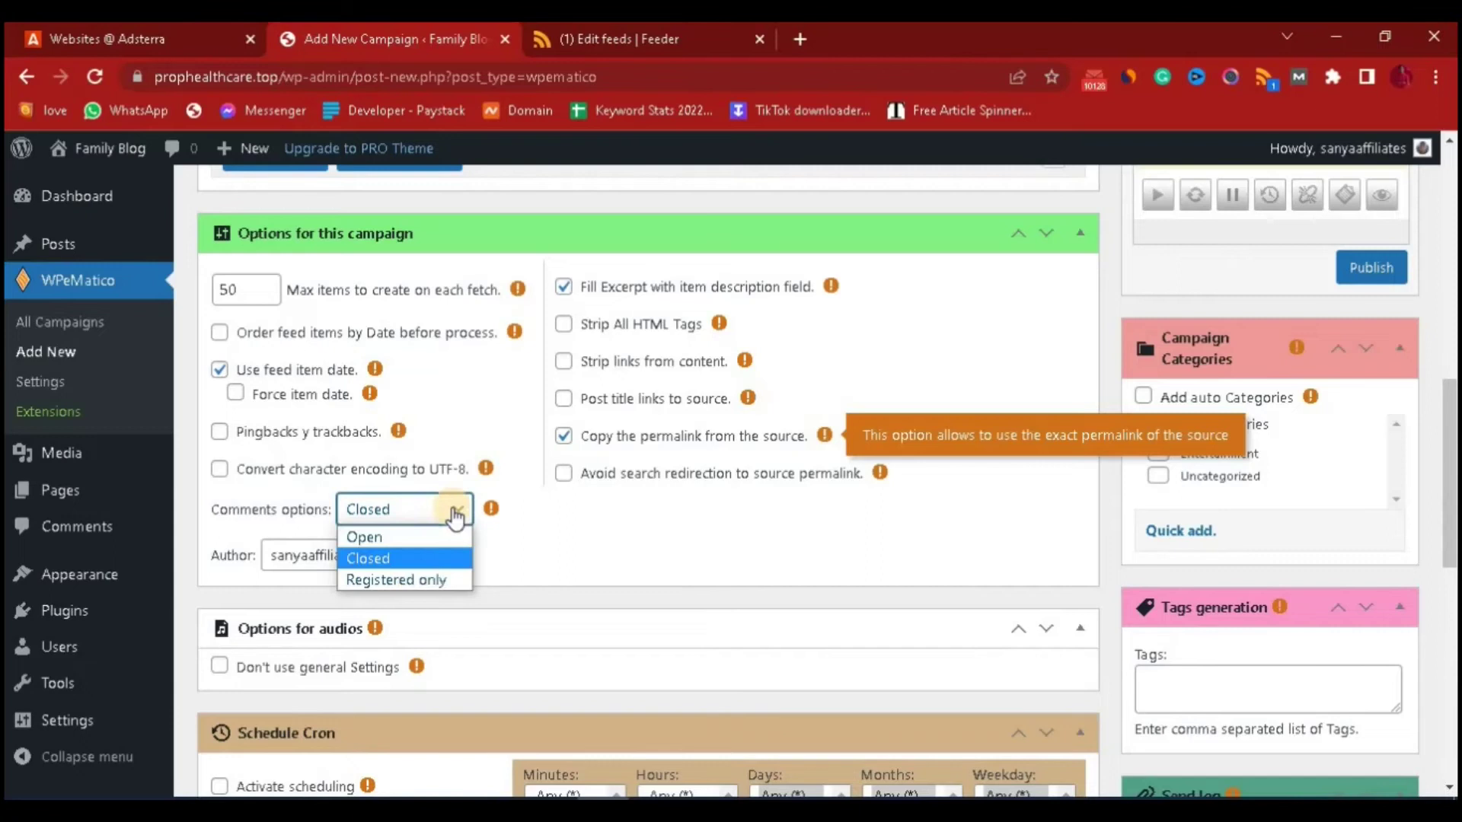
left_click(419, 536)
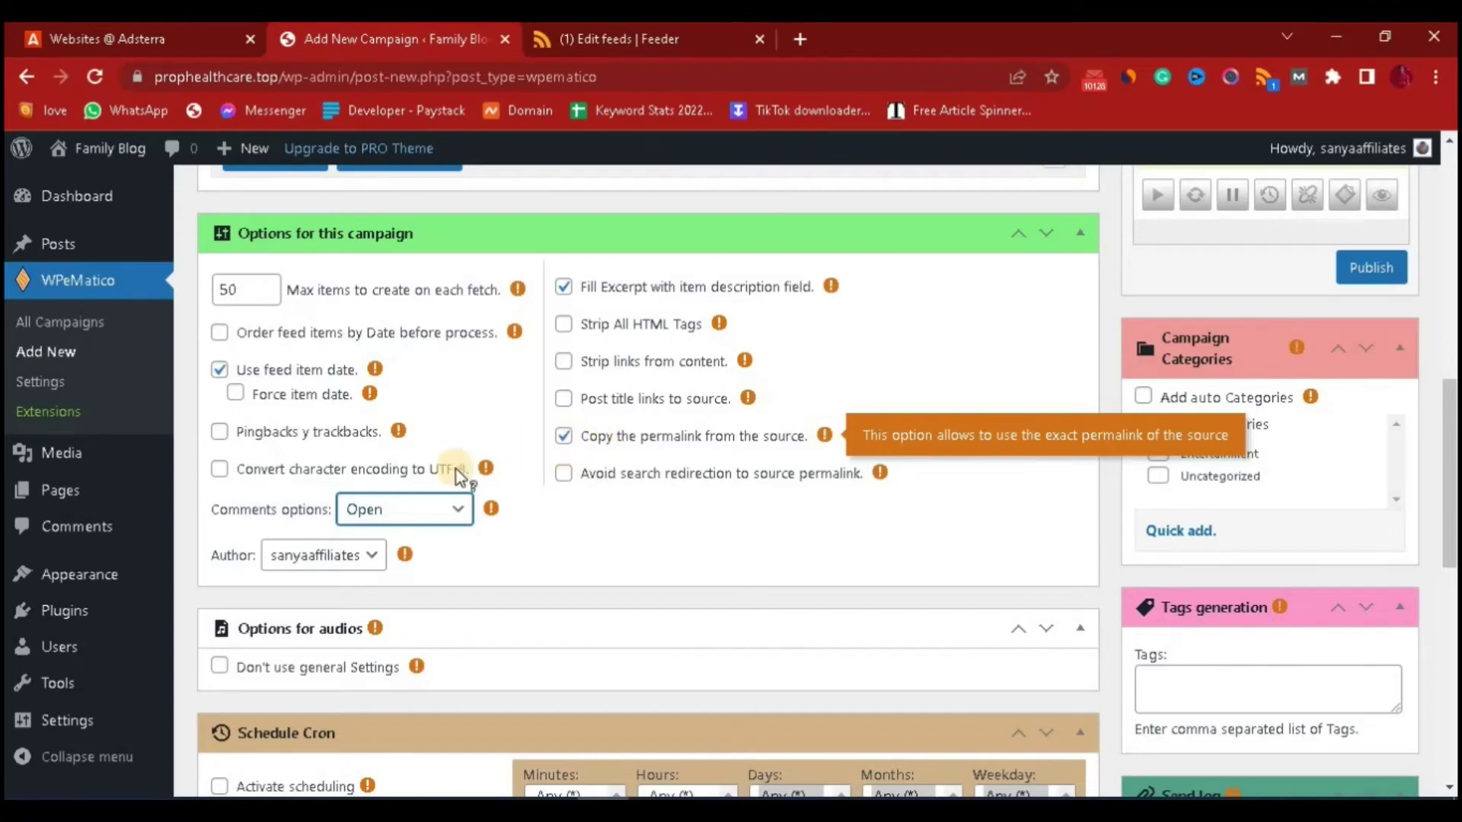
left_click(564, 436)
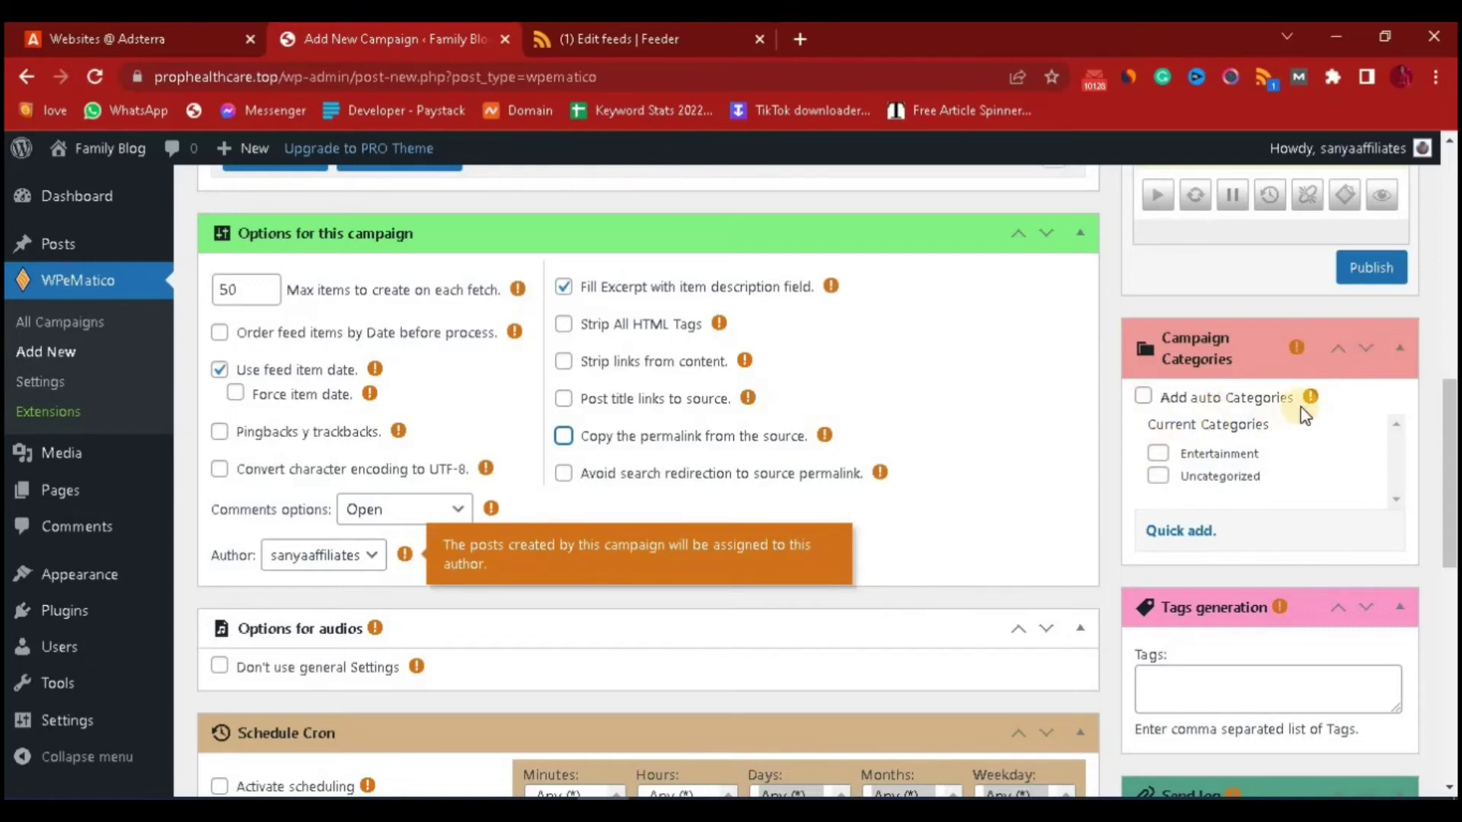
Assign the campaign to the Entertainment category and enter the tags entertainmant,news,gist
mouse_move(1309, 397)
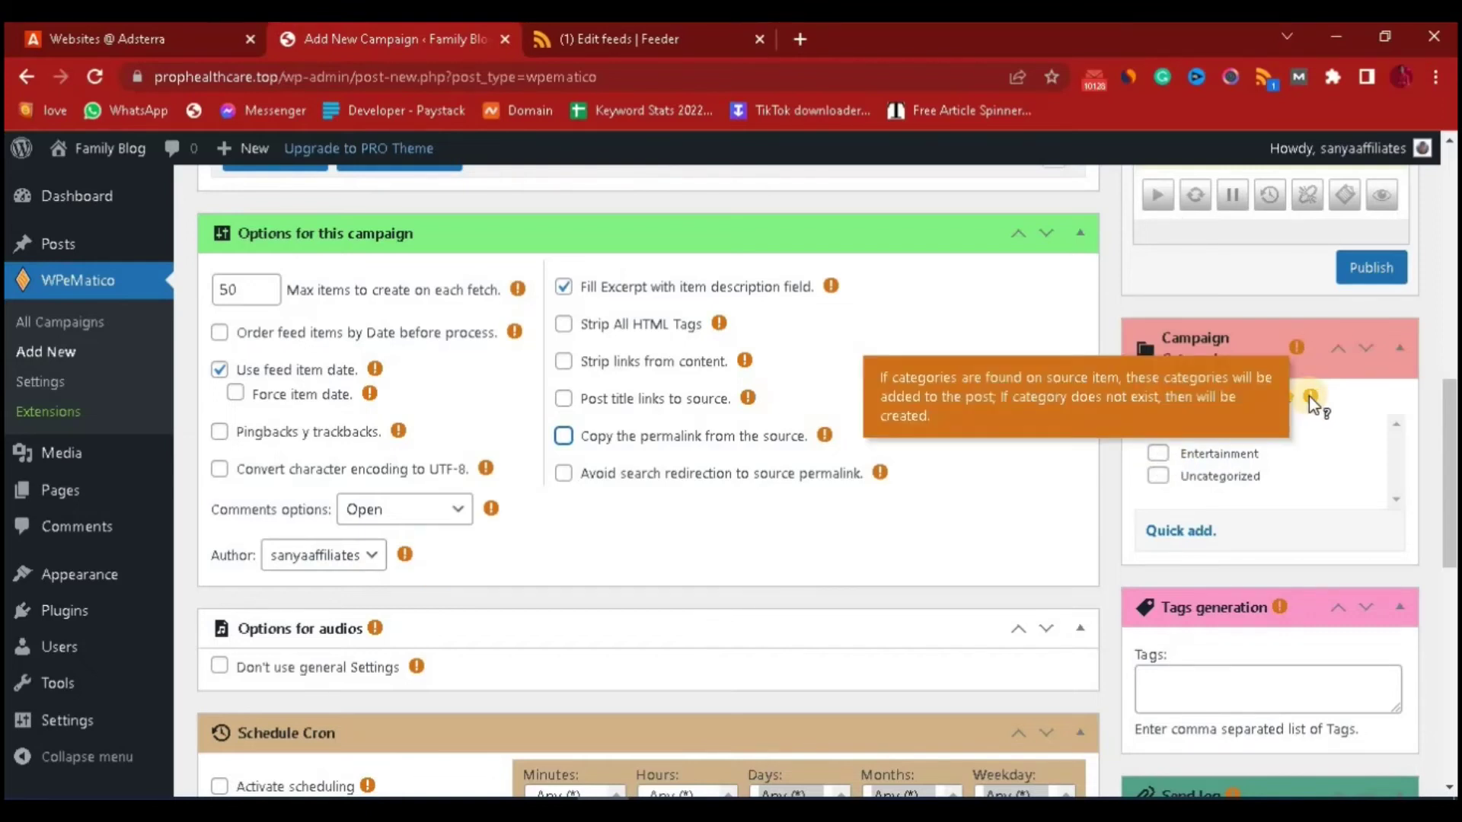
left_click(1158, 455)
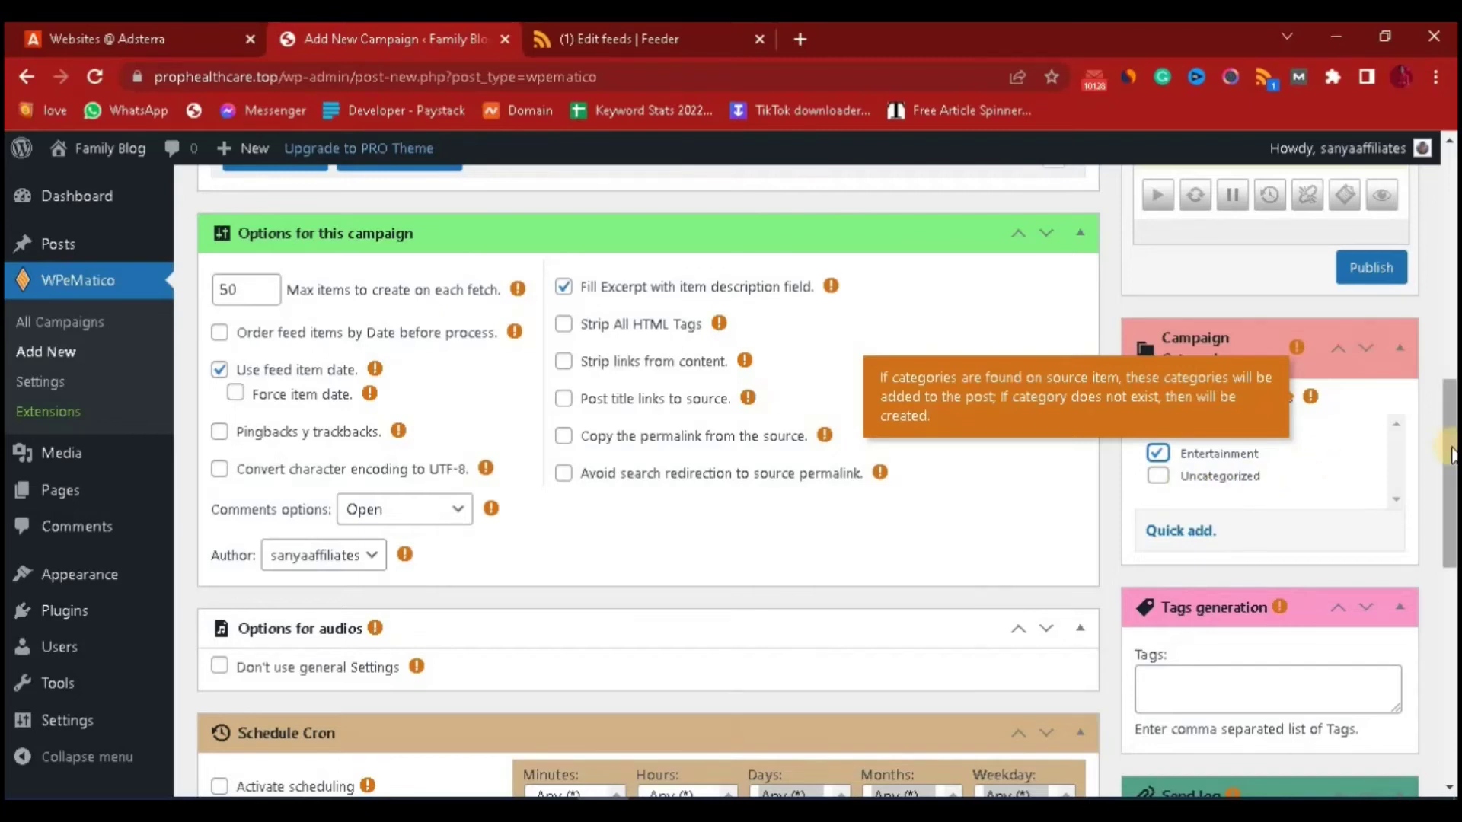
left_click_drag(1453, 455, 1439, 503)
left_click(1222, 447)
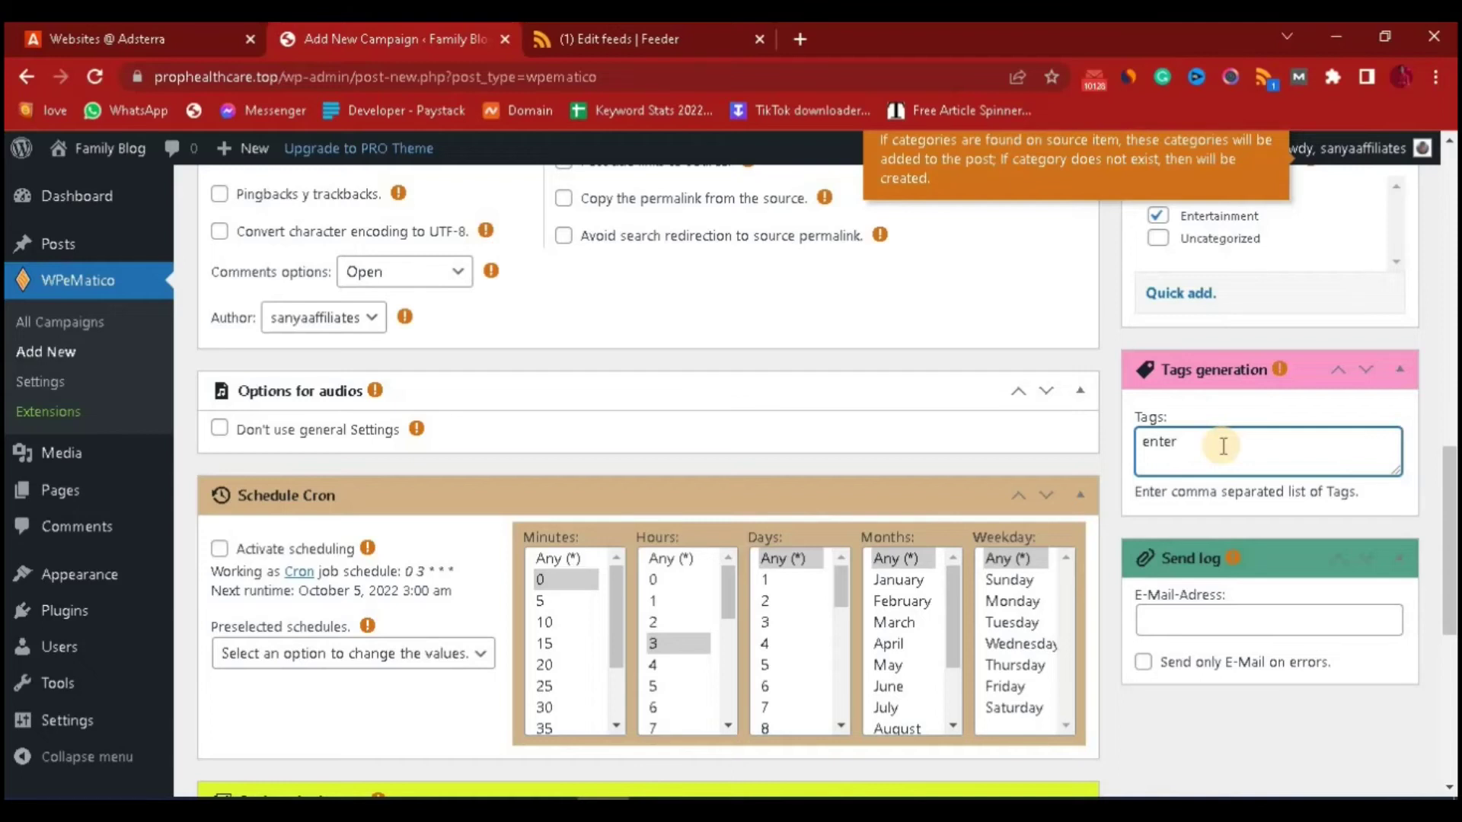
type("enterta")
type("inmentnew")
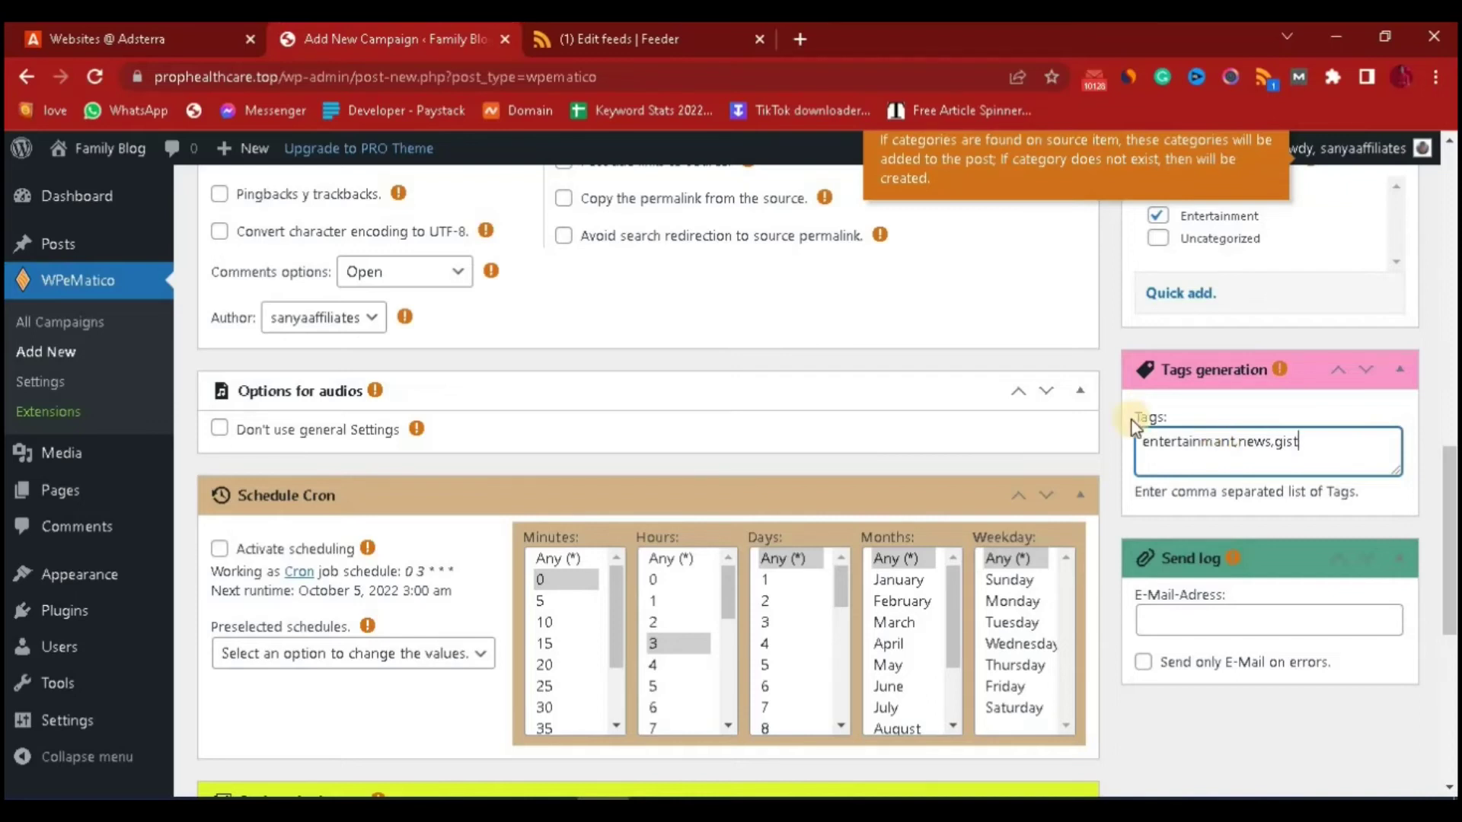
Enter the log recipient's e-mail address and restrict the log e-mails to errors only
left_click(1215, 613)
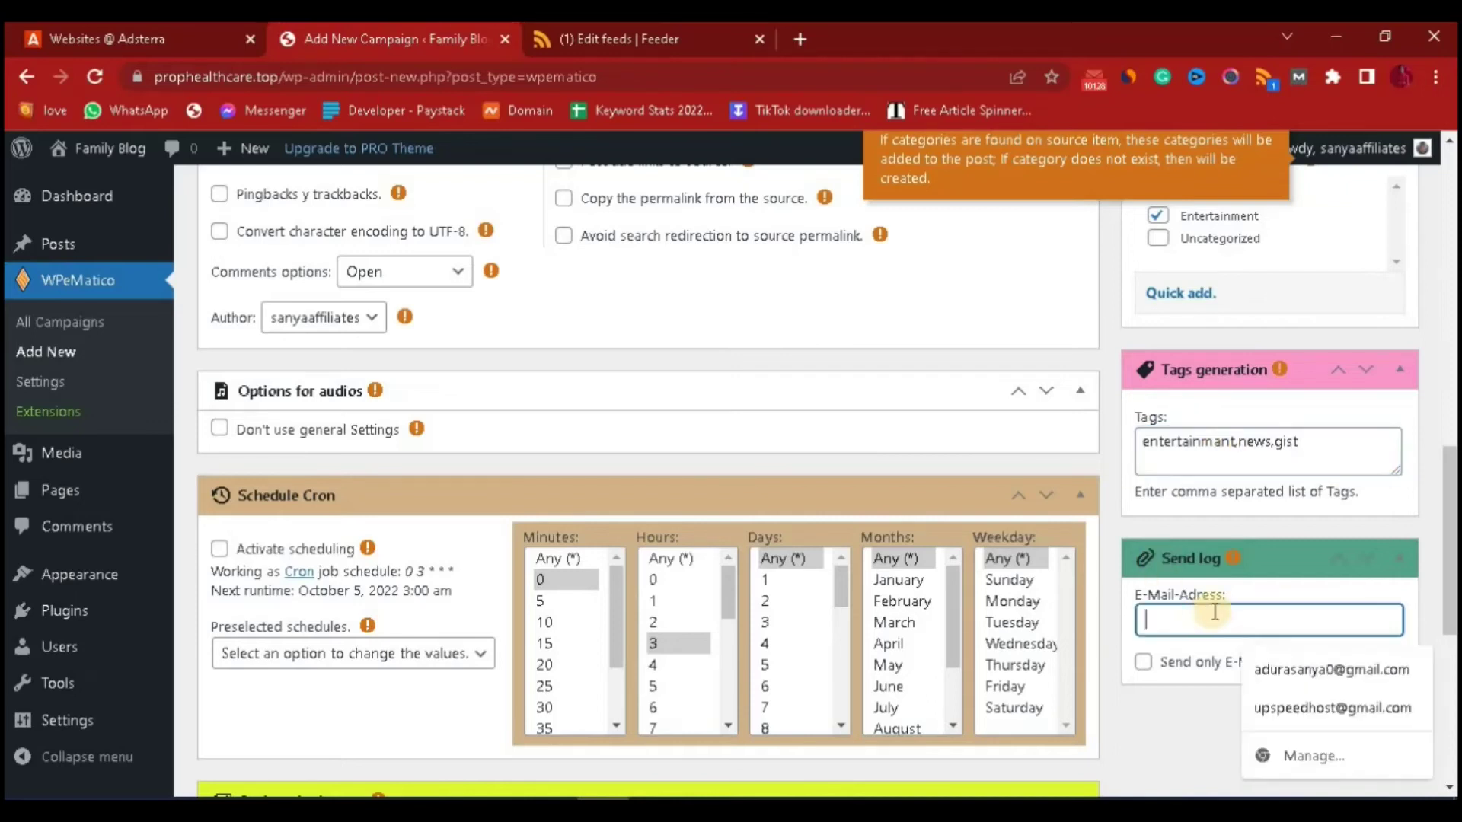
left_click(1309, 670)
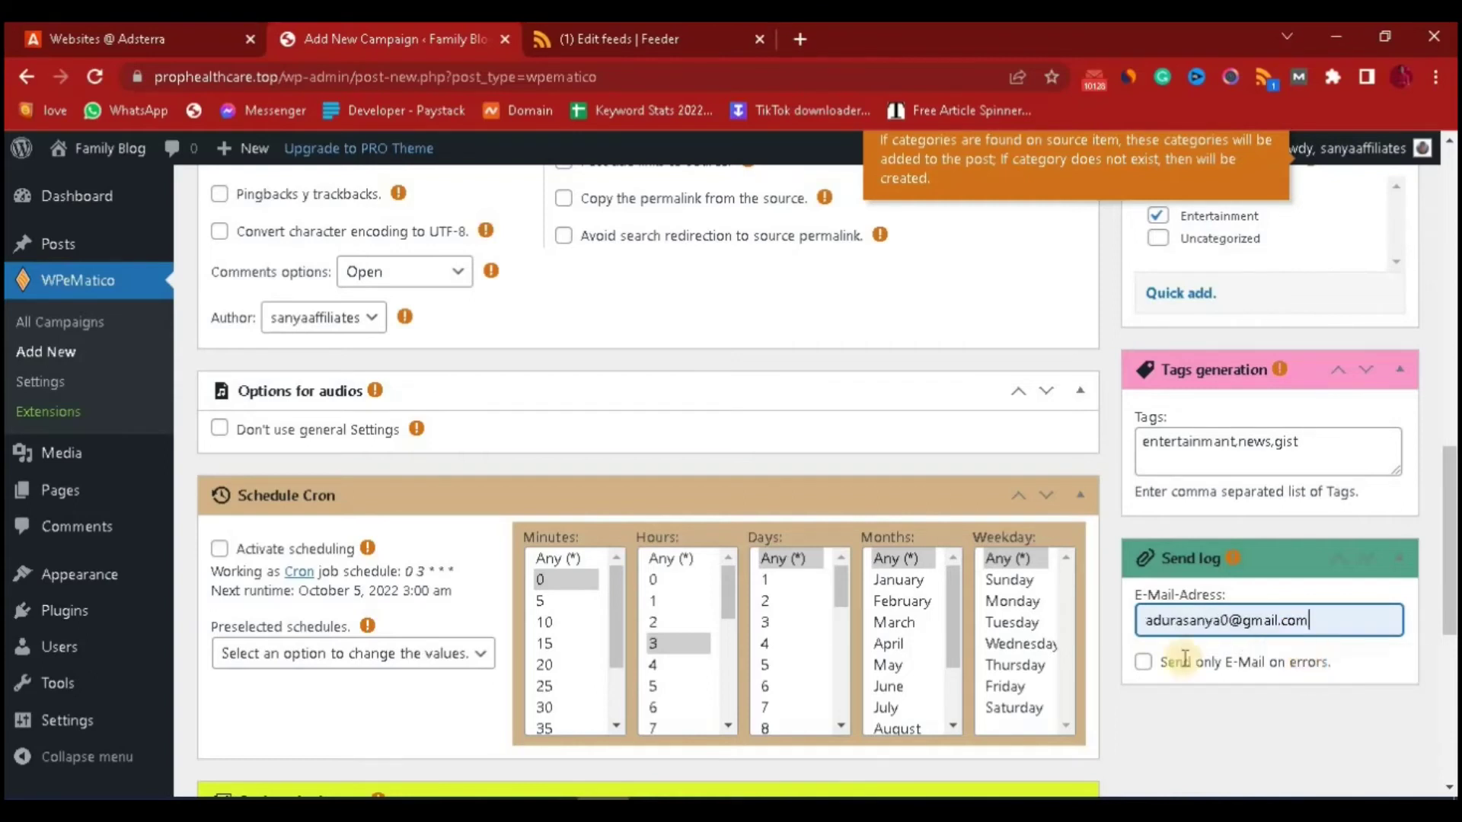
left_click(1143, 662)
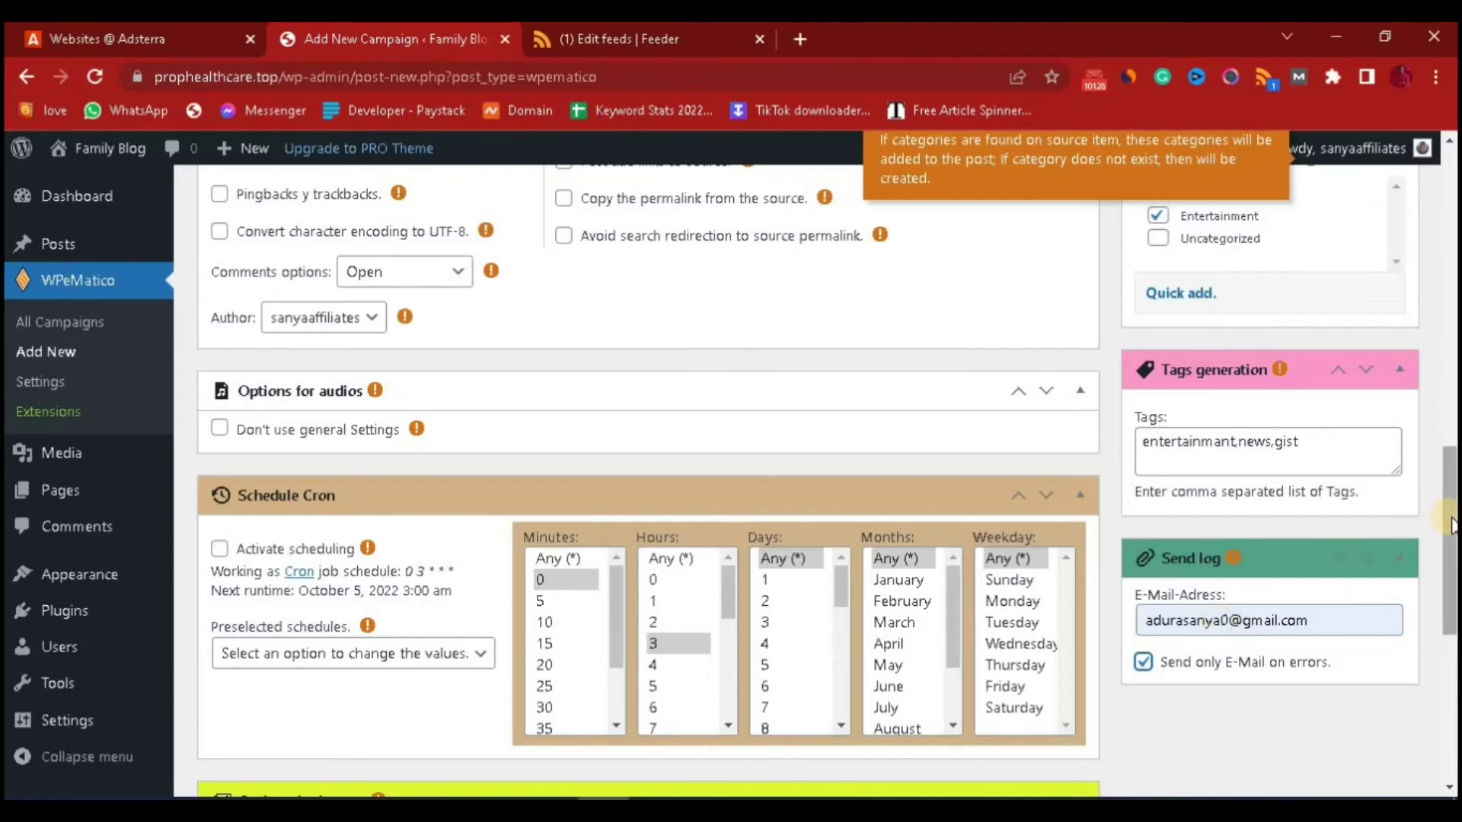
Set the campaign's cron schedule to Any (*) for minutes and 1 for hours
scroll(1449, 533, "down", 3)
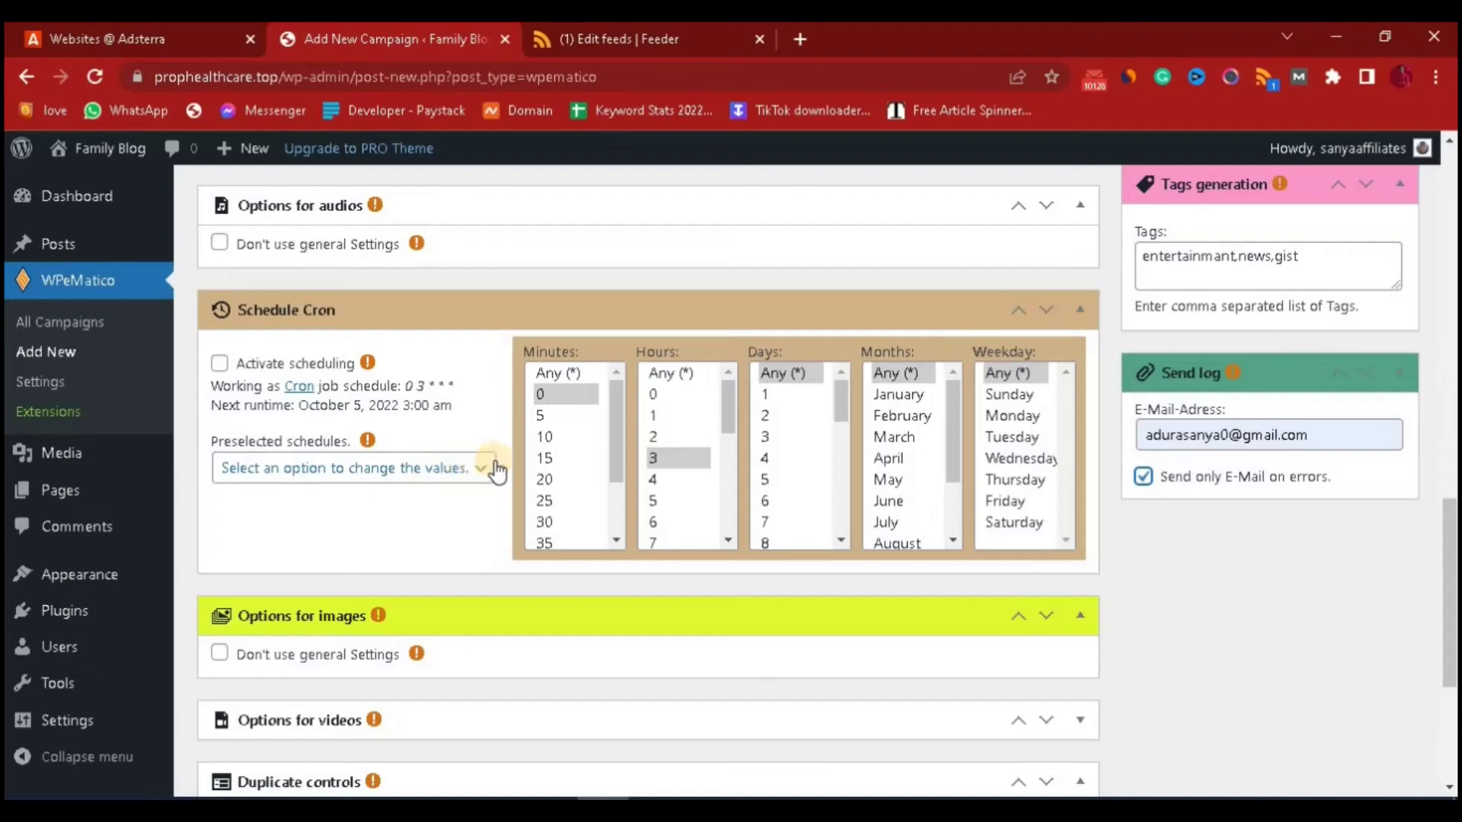
left_click(561, 374)
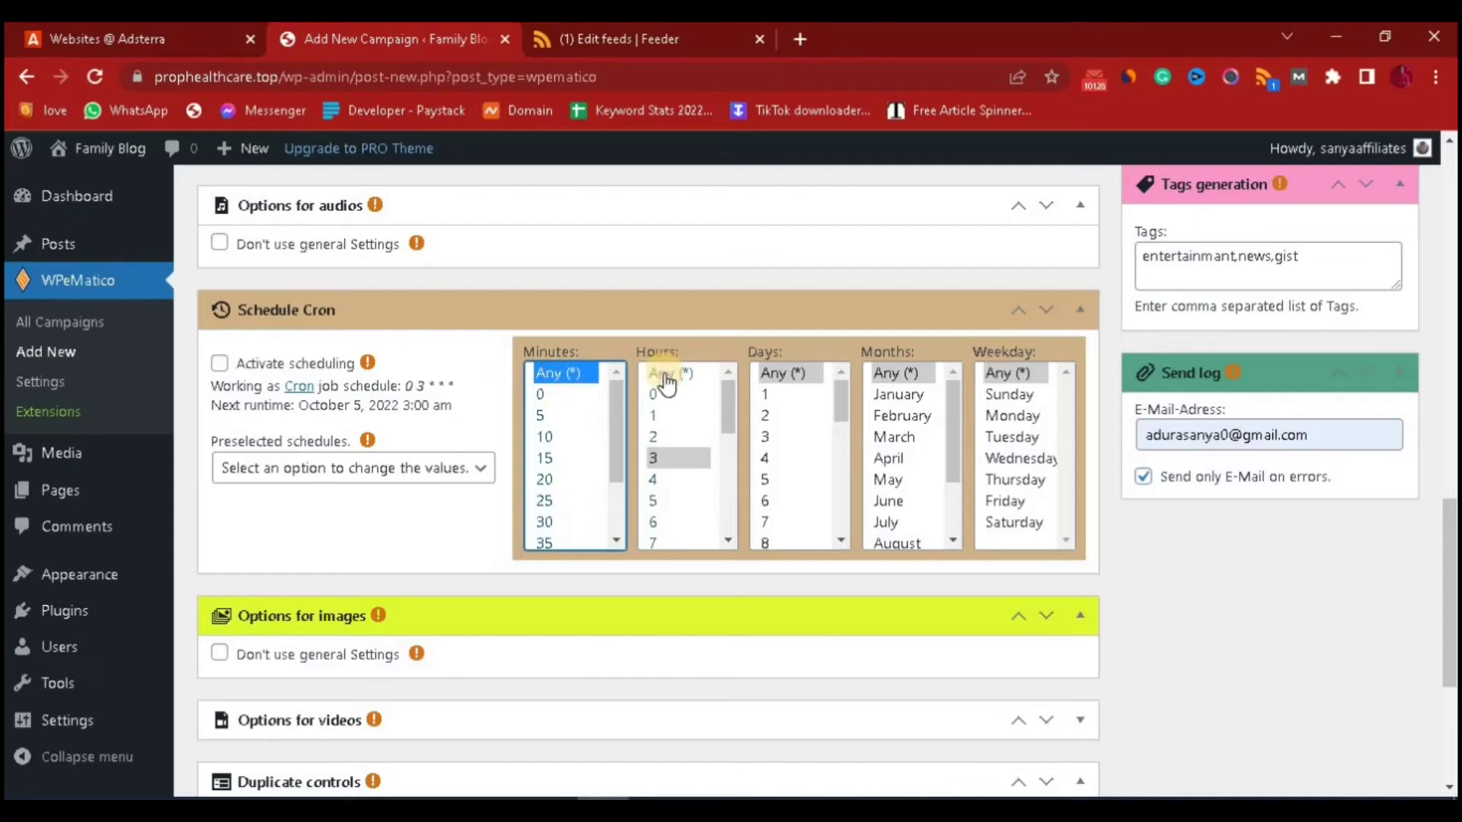
left_click(668, 416)
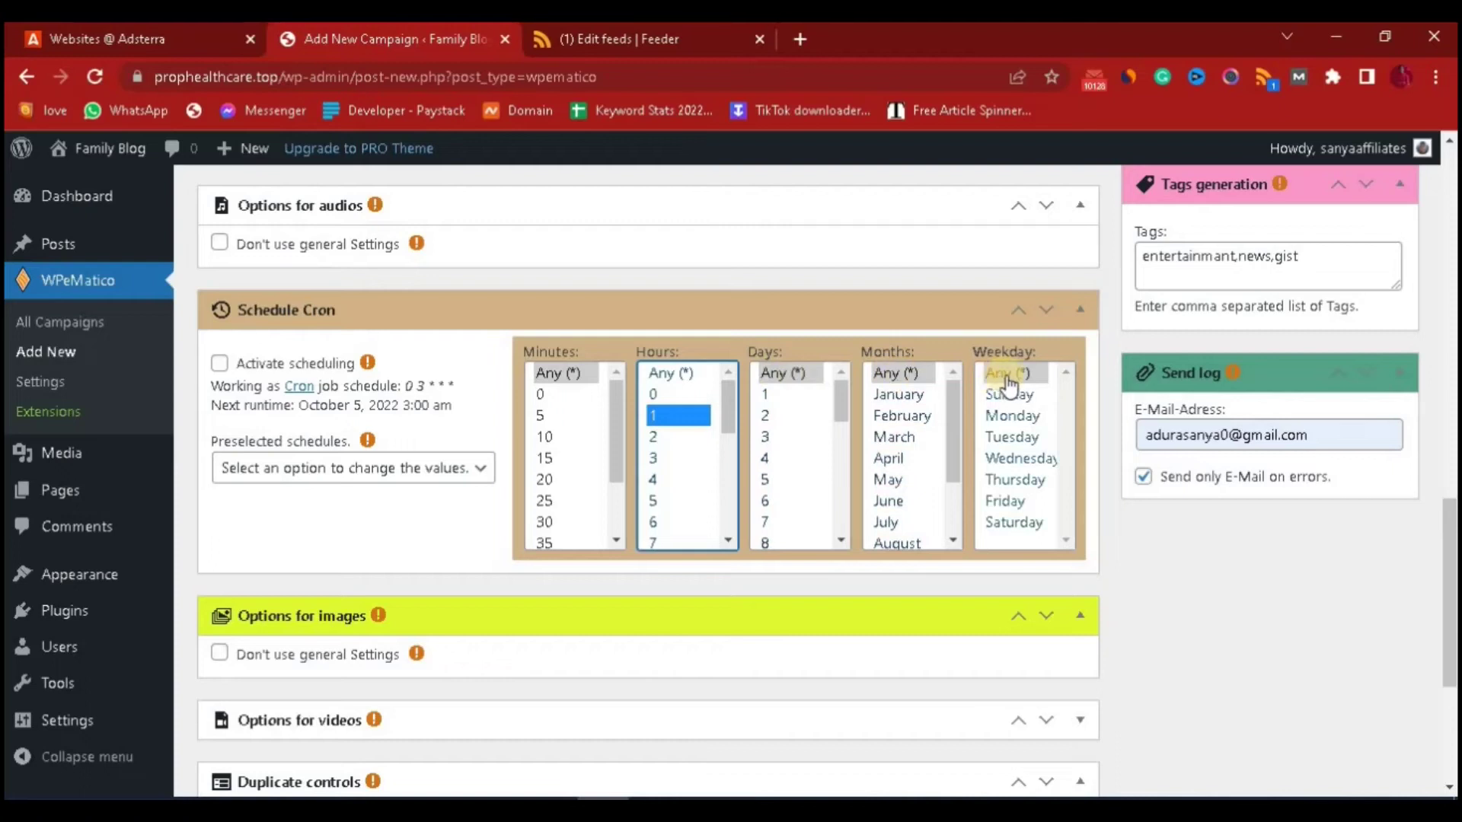
left_click(694, 428)
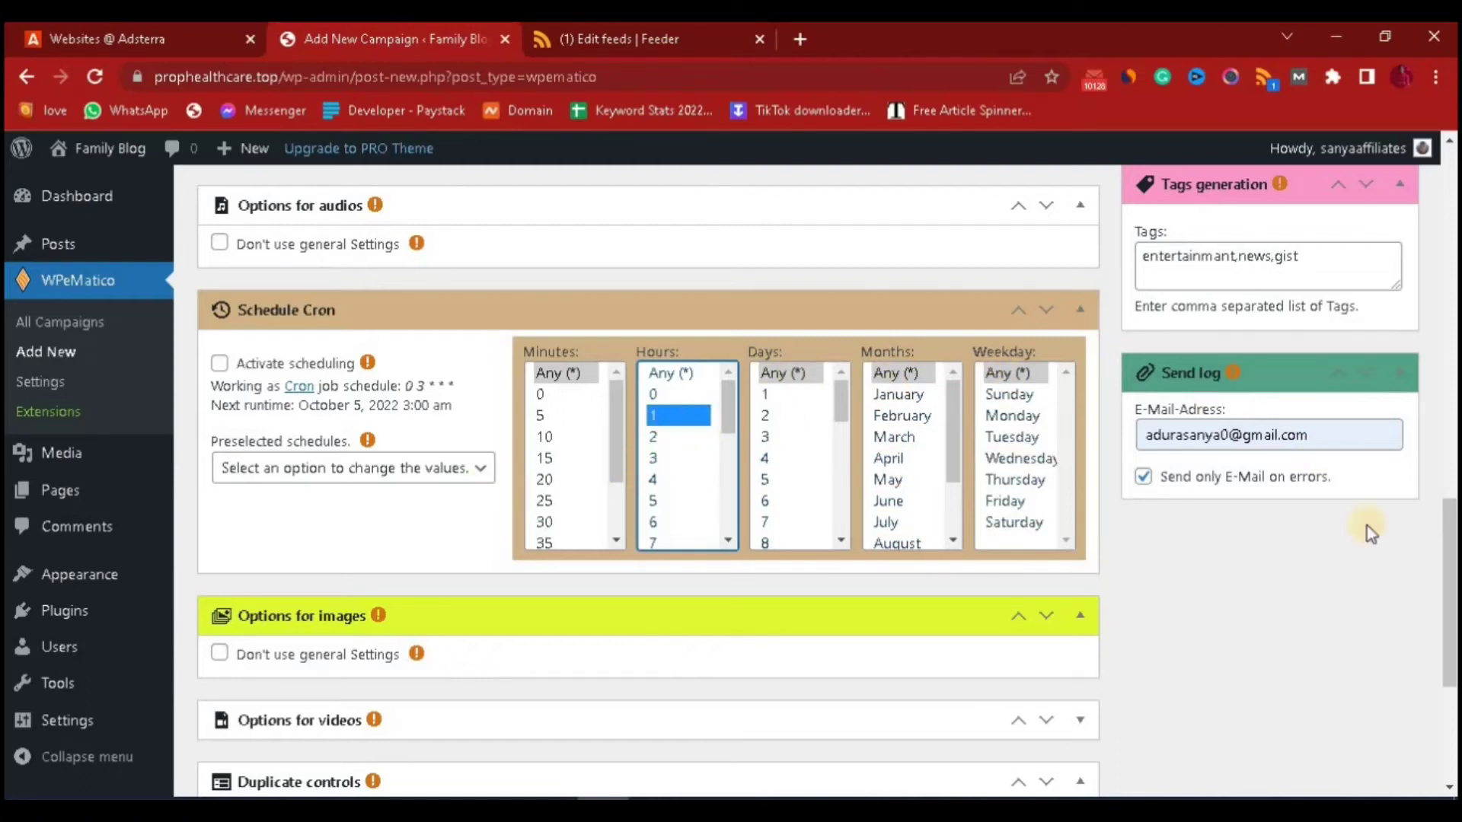
scroll(1450, 556, "up", 1)
scroll(714, 413, "up", 5)
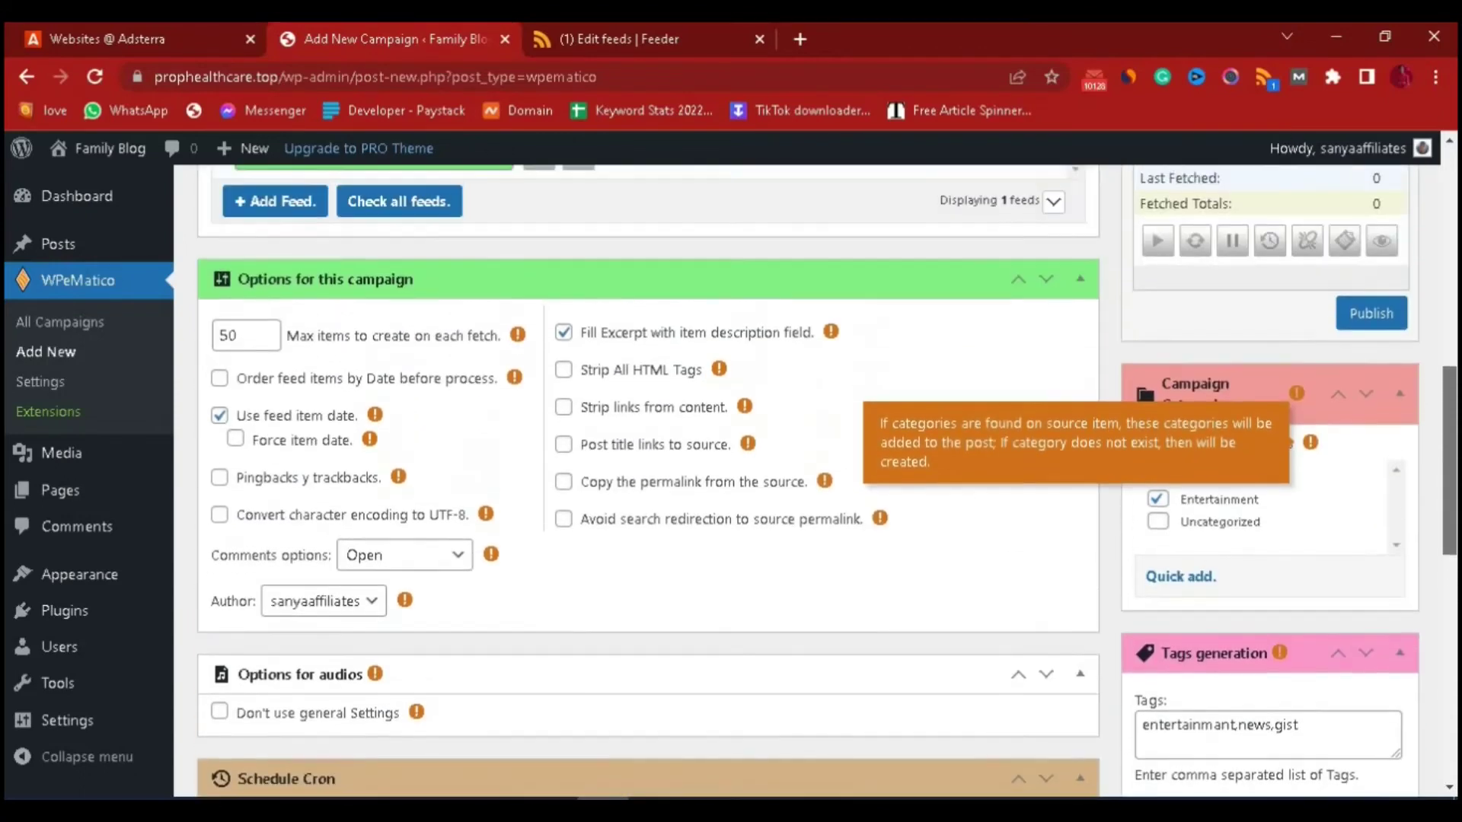
Toggle the campaign's override of the general image settings and its first-image-as-Featured-Image option off and back on
left_click_drag(1454, 522, 1409, 732)
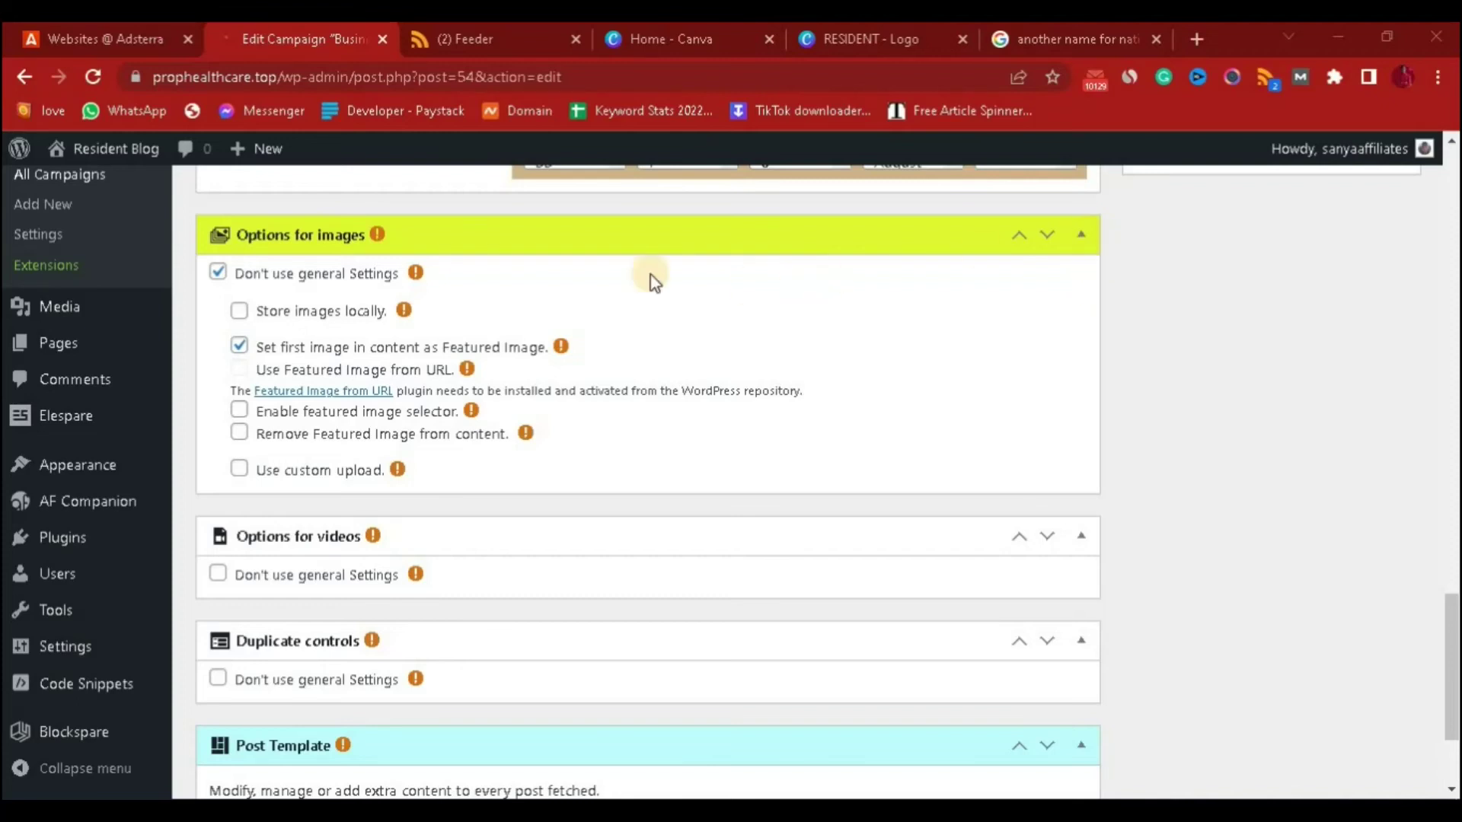
mouse_move(1443, 666)
left_mouse_down()
mouse_move(1450, 631)
mouse_move(1450, 661)
left_mouse_up()
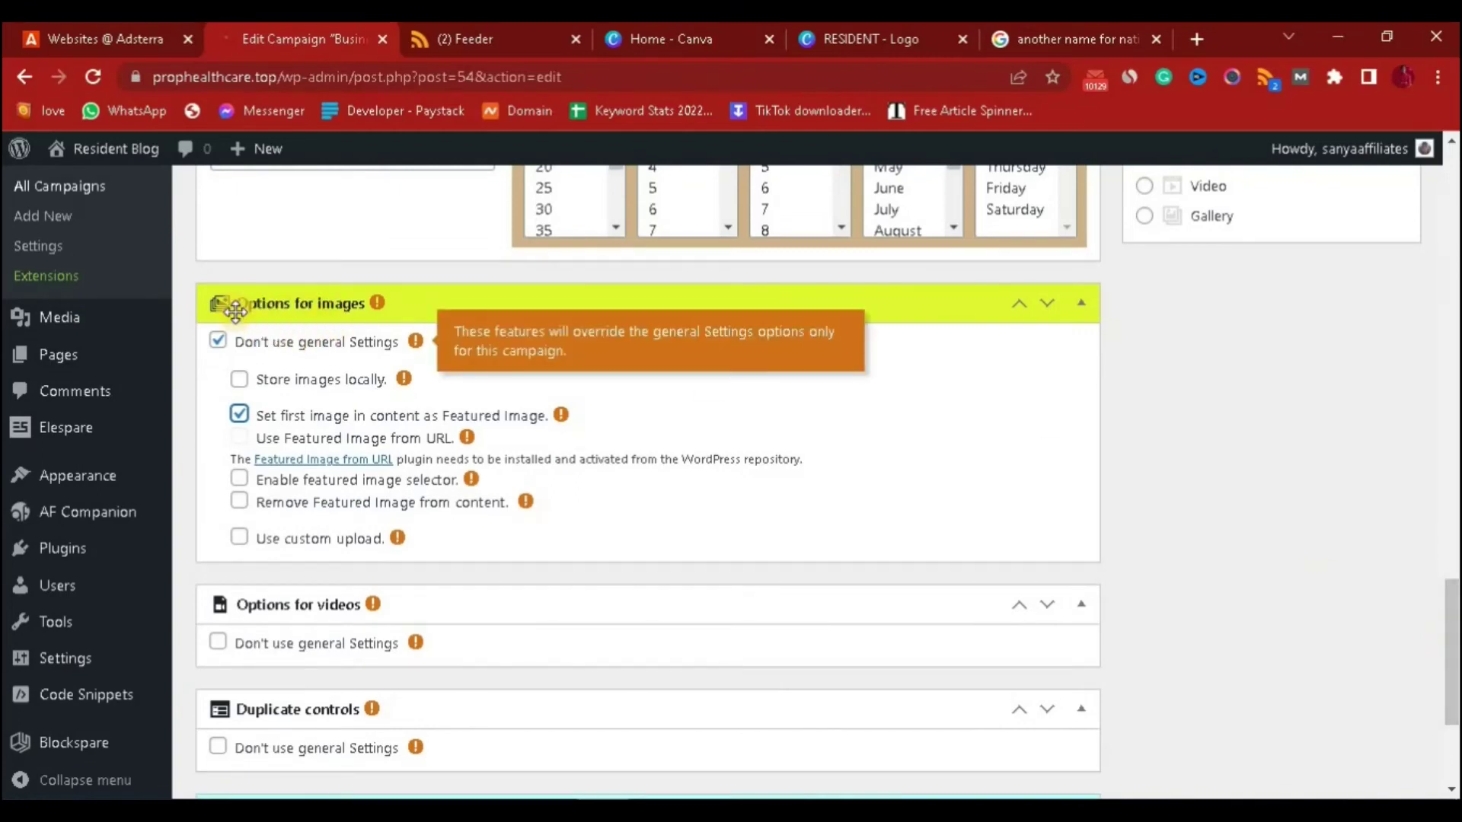
left_click(218, 341)
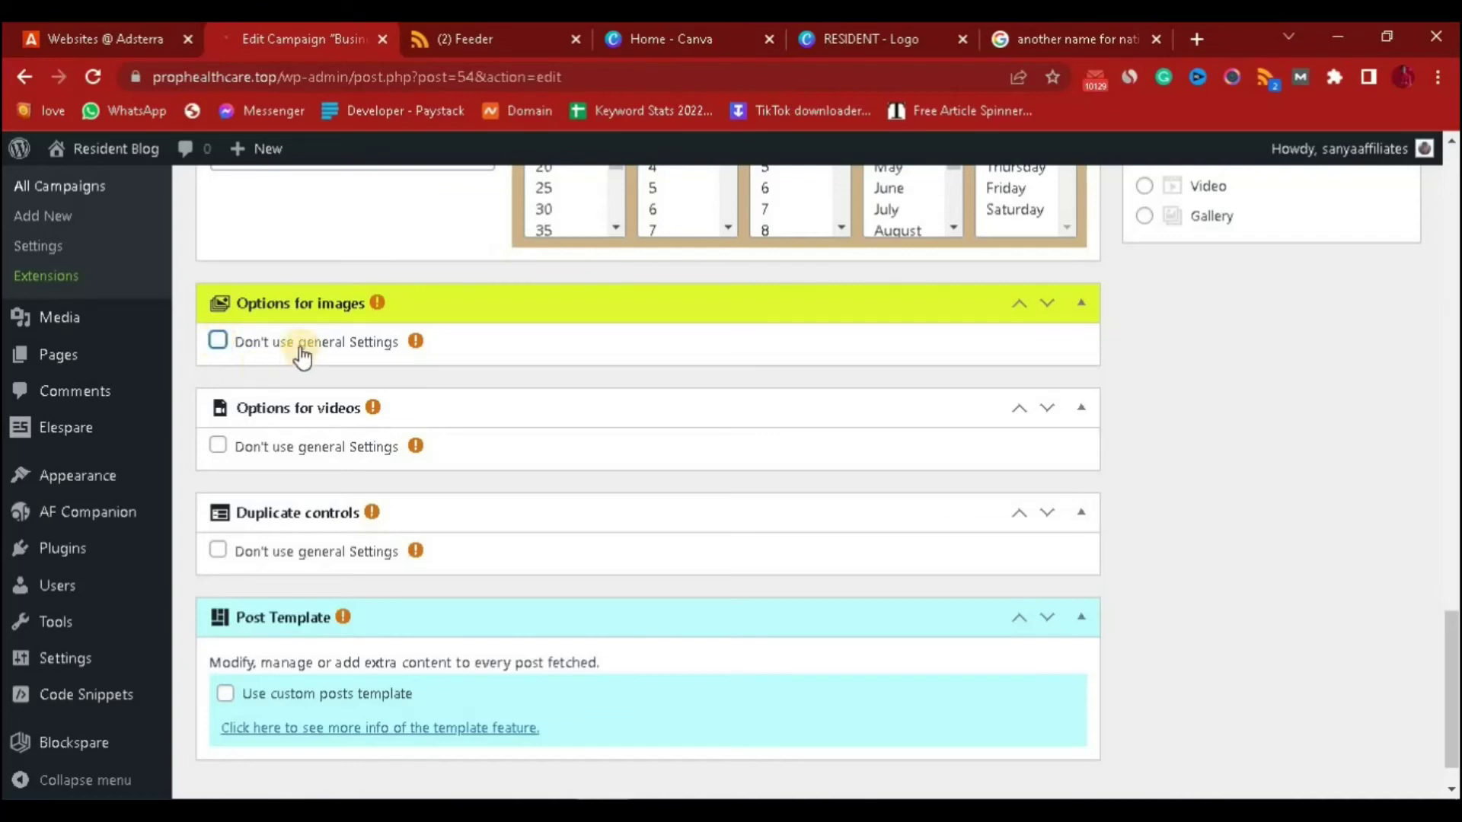
left_click(218, 344)
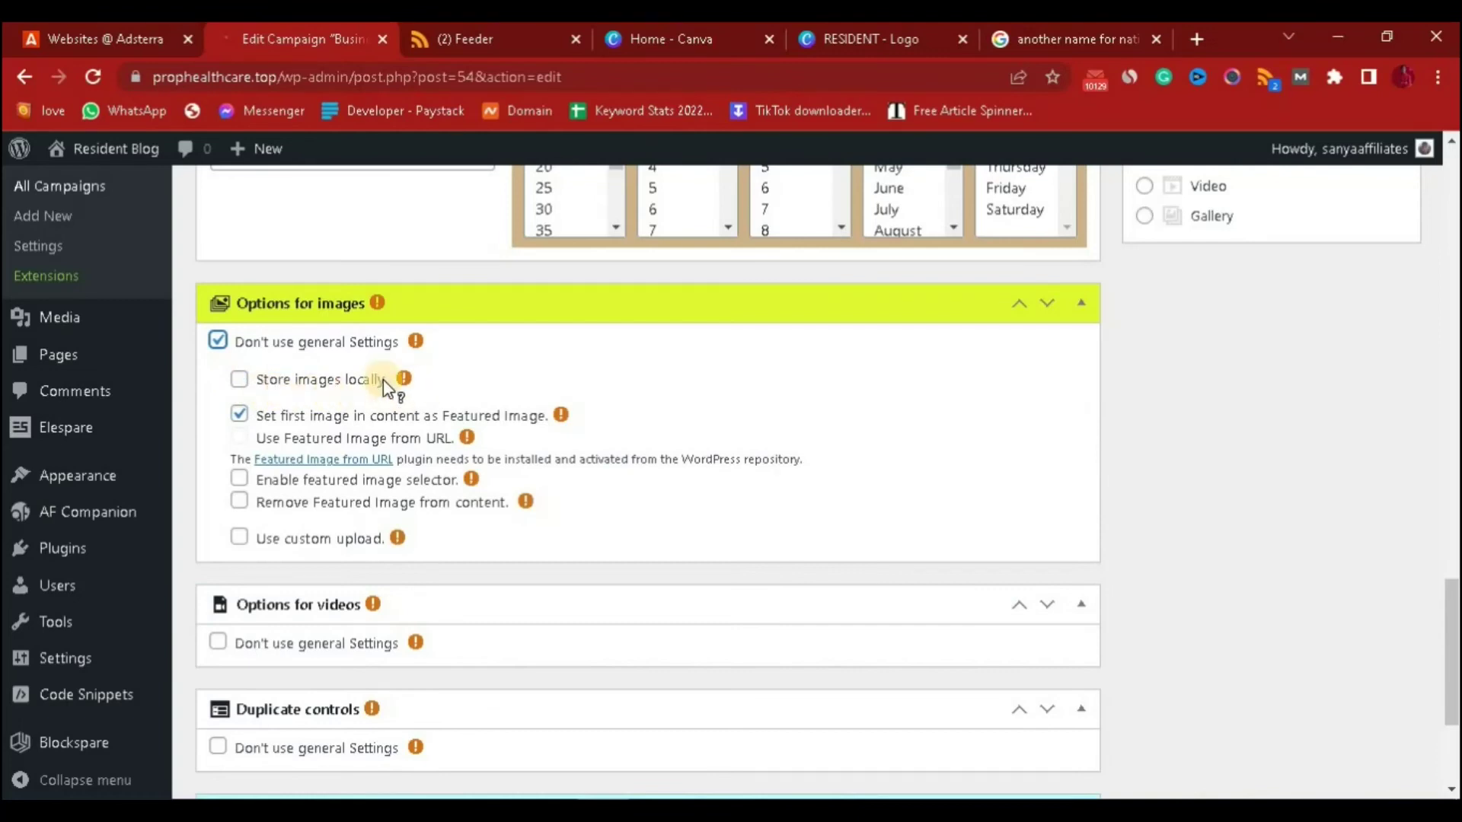
mouse_move(410, 388)
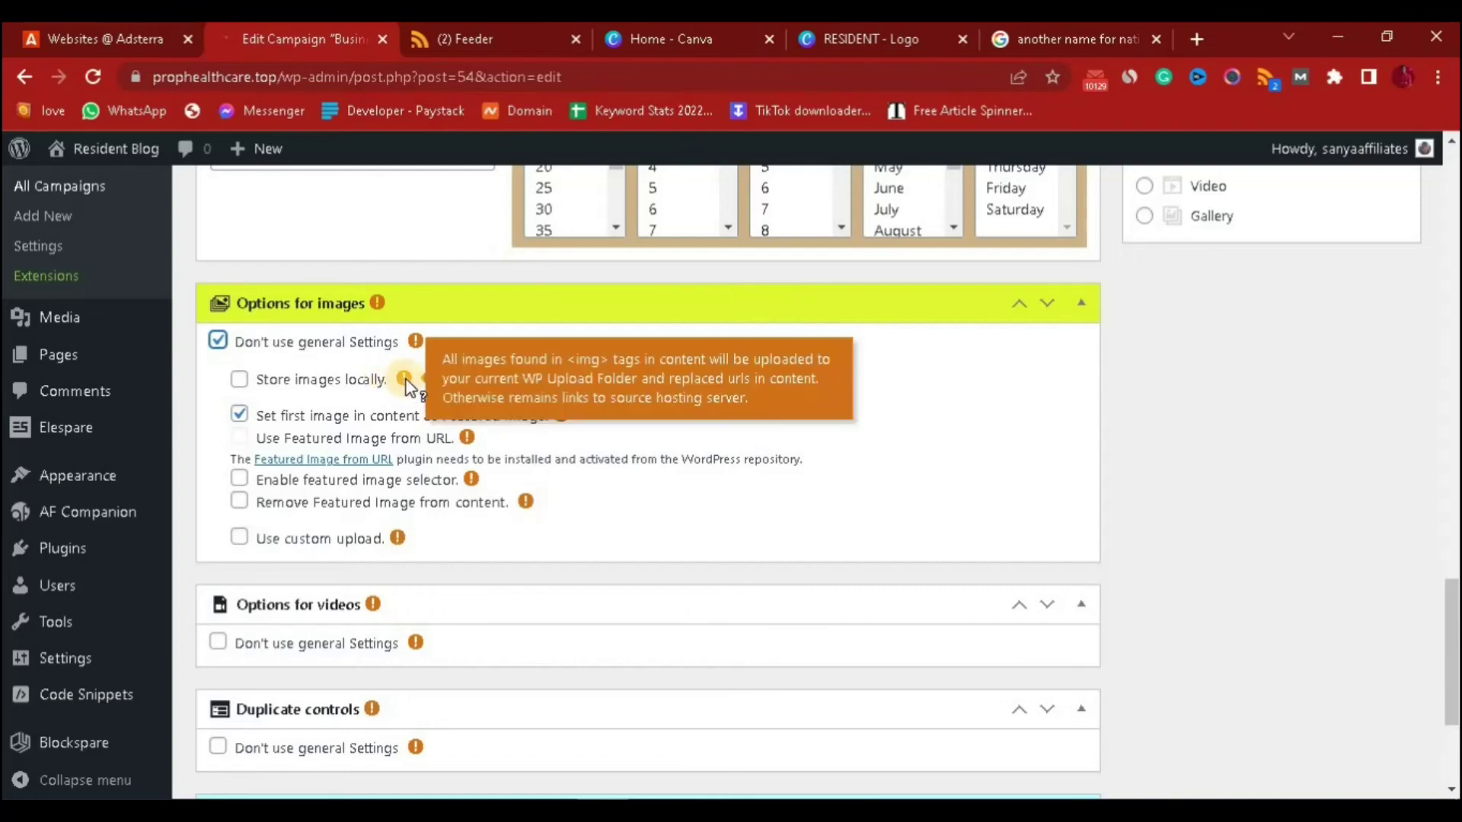
left_click(239, 414)
left_click(239, 414)
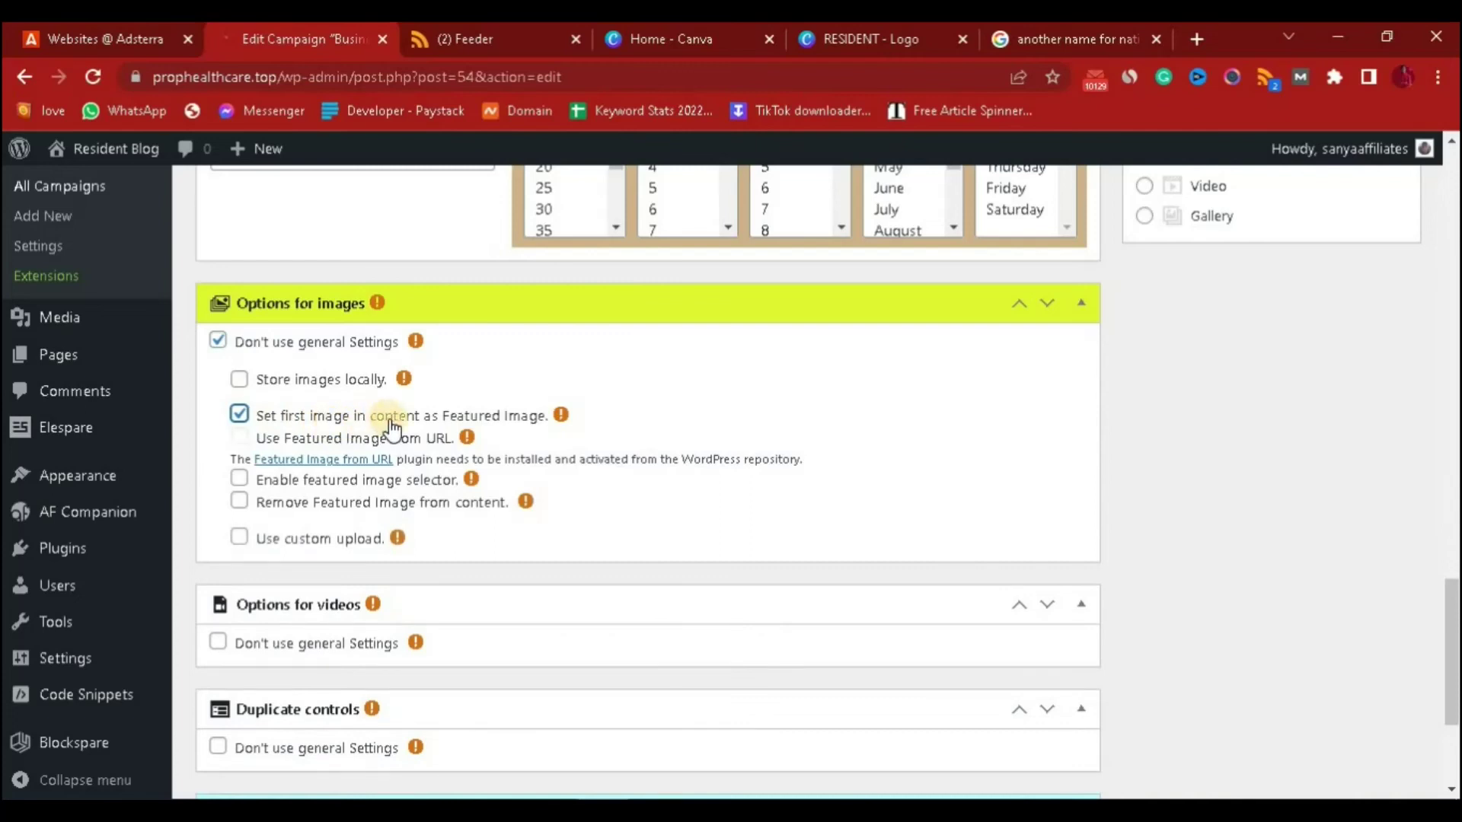
left_click(240, 415)
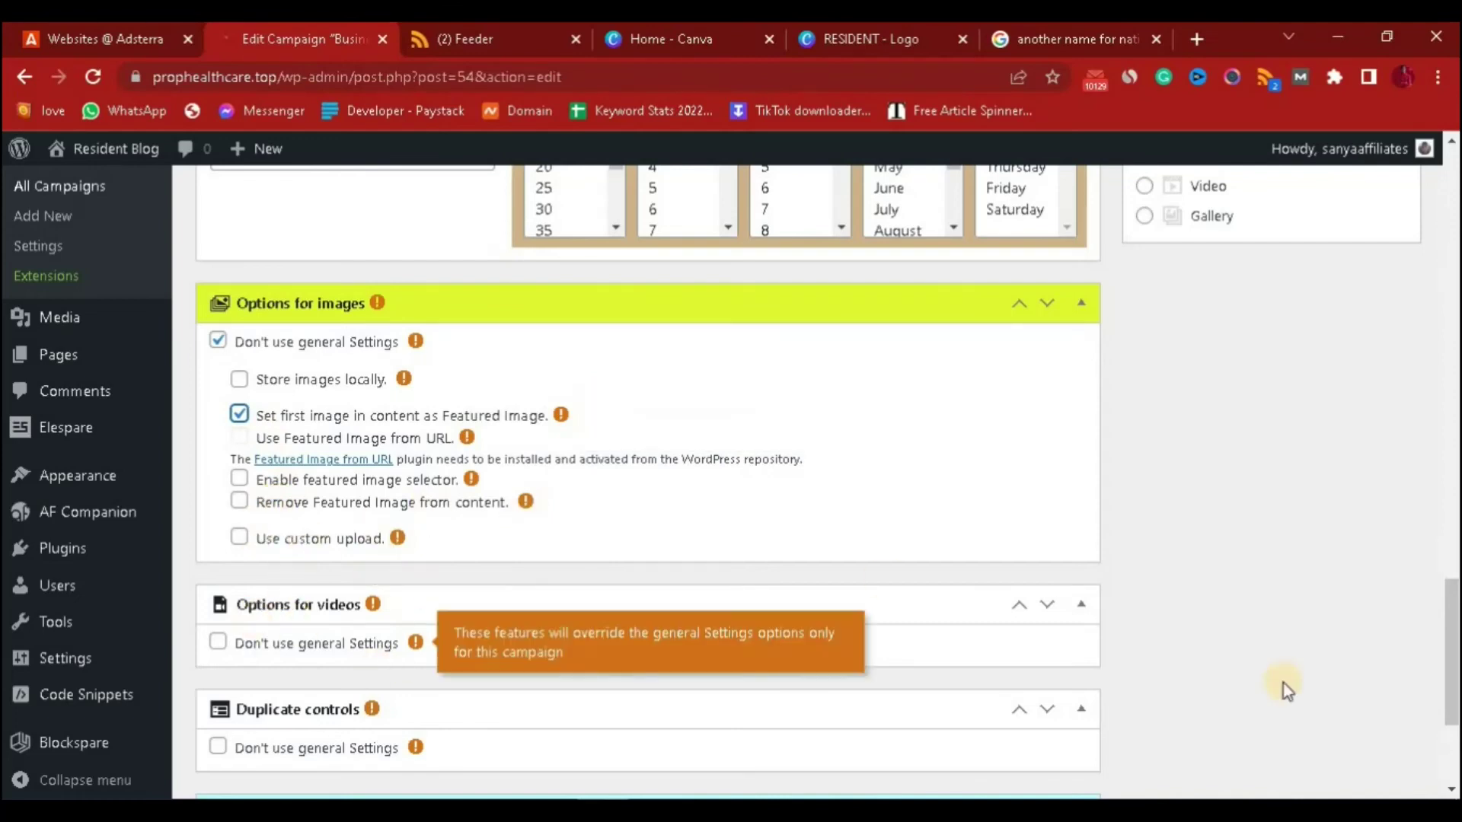
Try overriding the general settings in the campaign's video options
left_click_drag(1449, 601, 1450, 666)
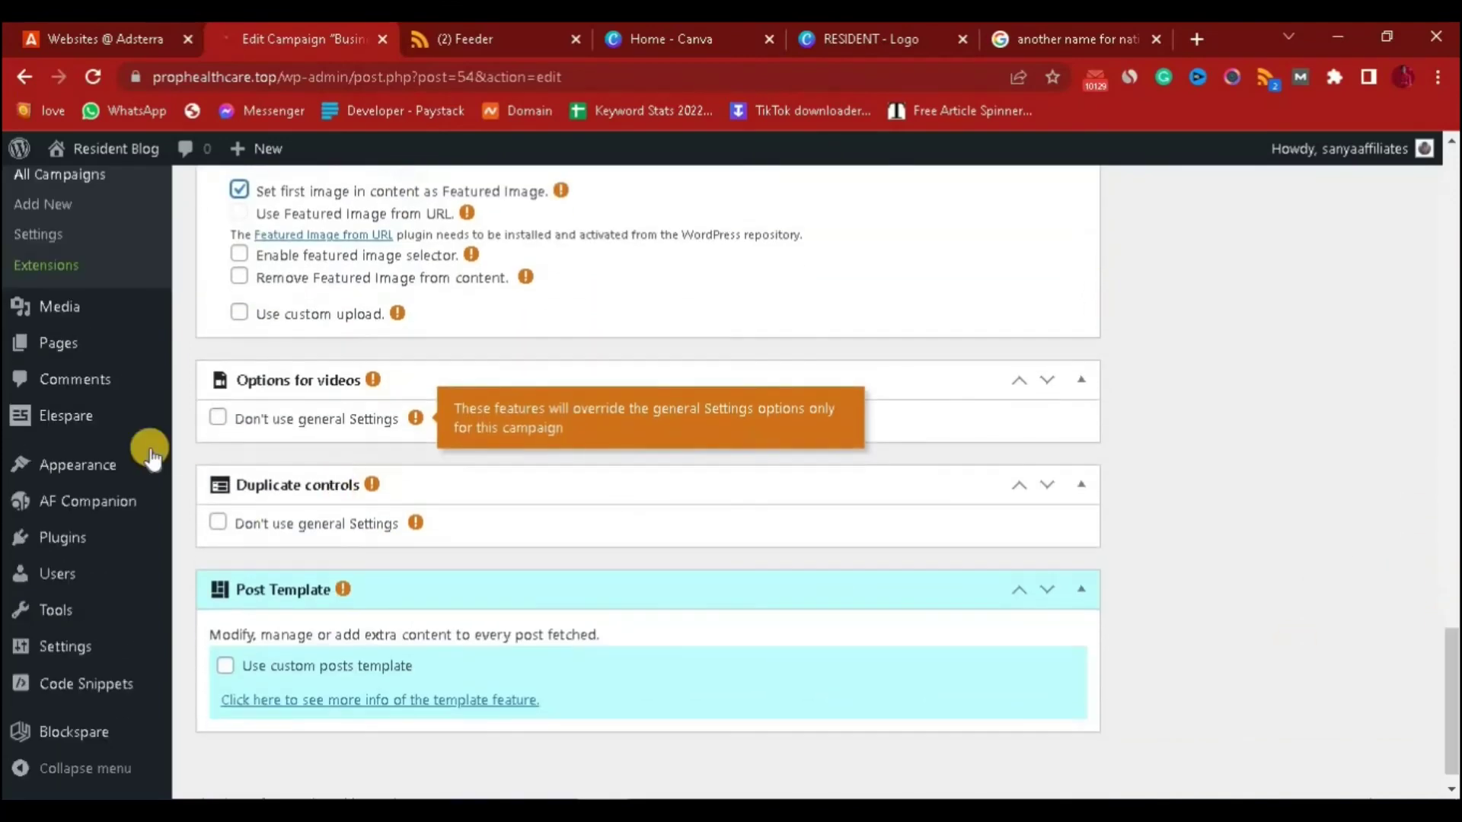
left_click(219, 417)
left_click(236, 456)
left_click(220, 420)
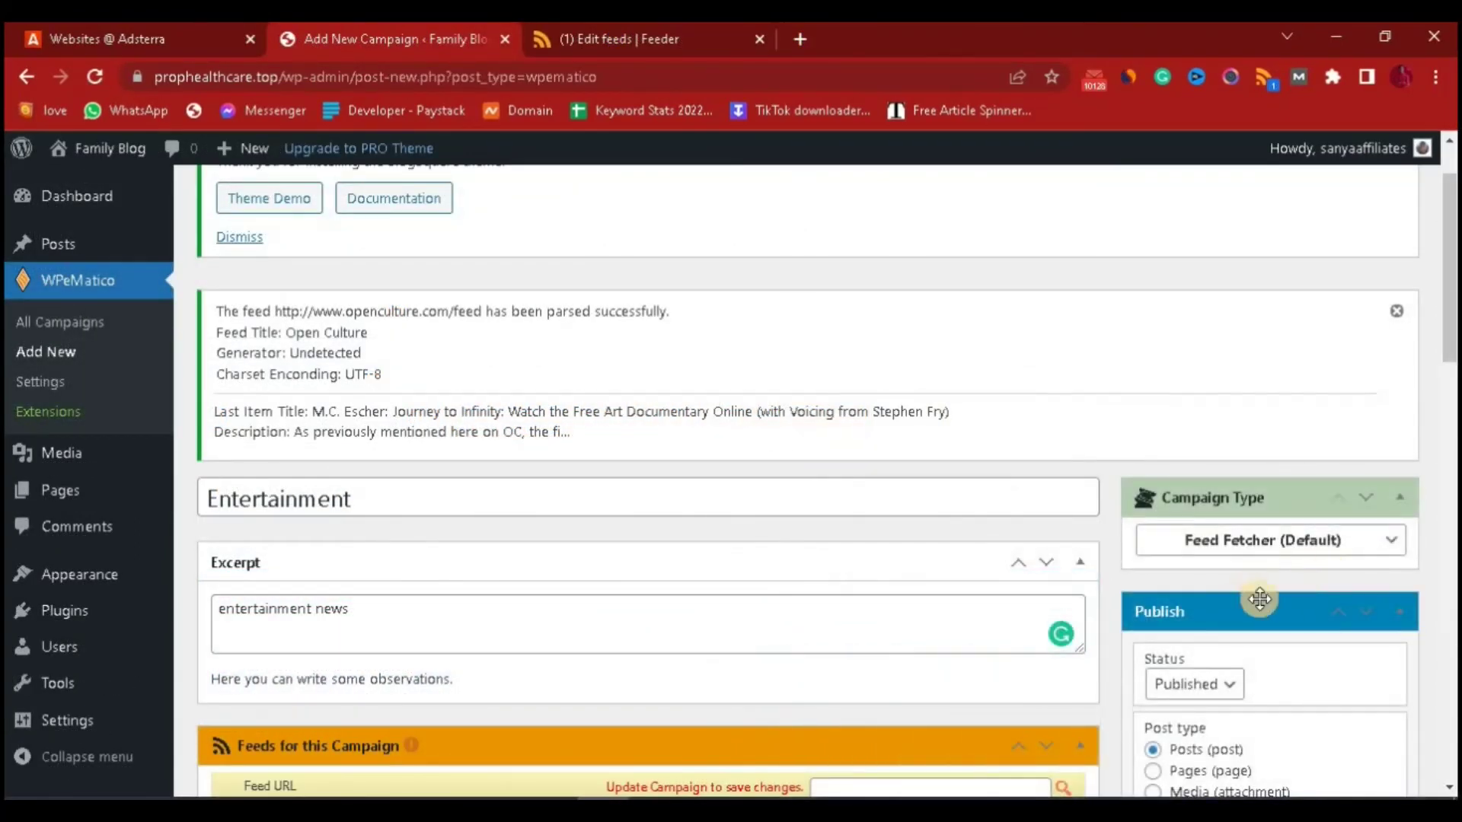
left_click_drag(1441, 333, 1441, 419)
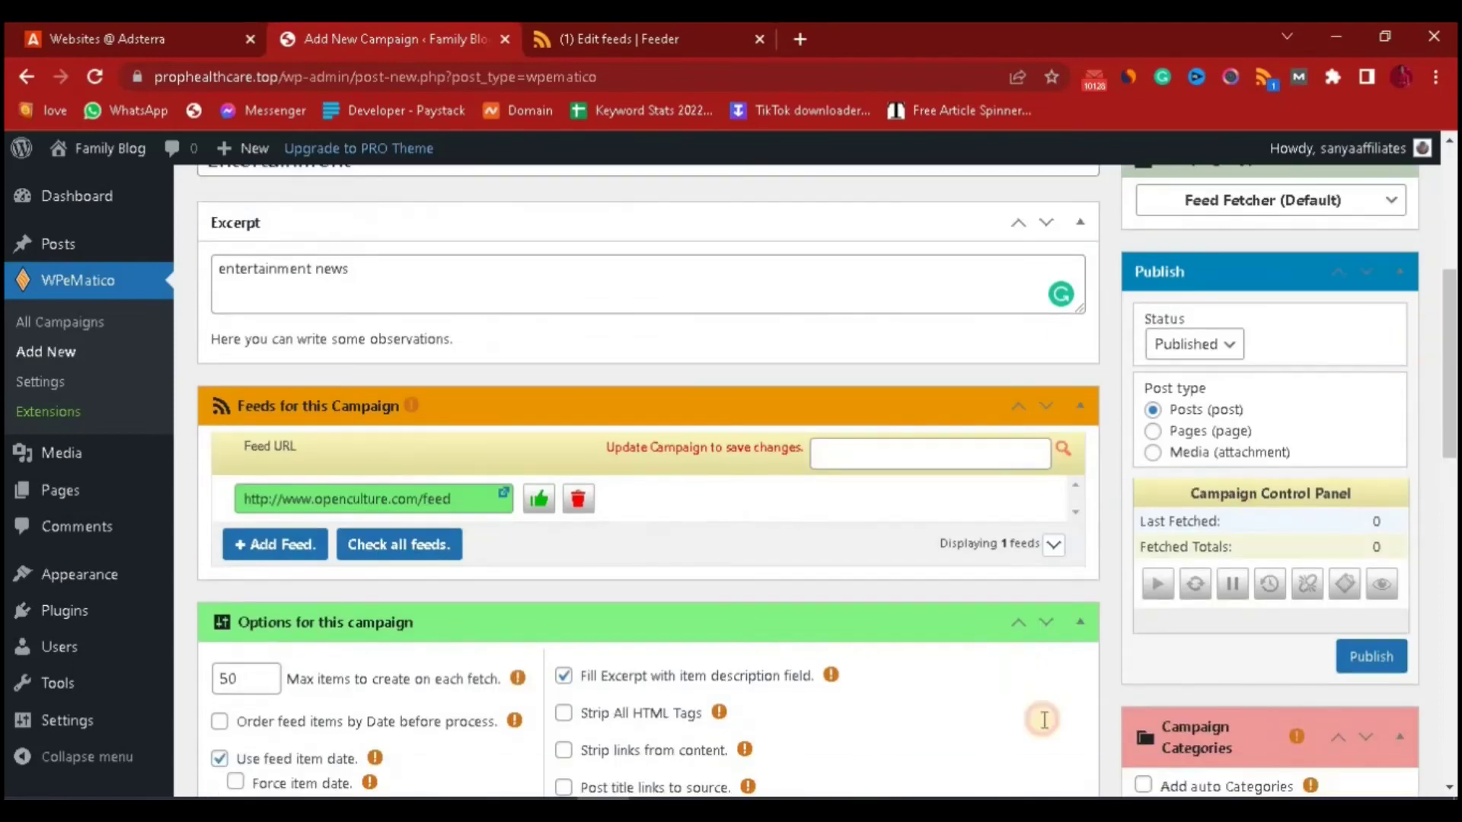
Publish the Entertainment campaign and run it once from the list of all campaigns to fetch its feed posts
left_click(1374, 658)
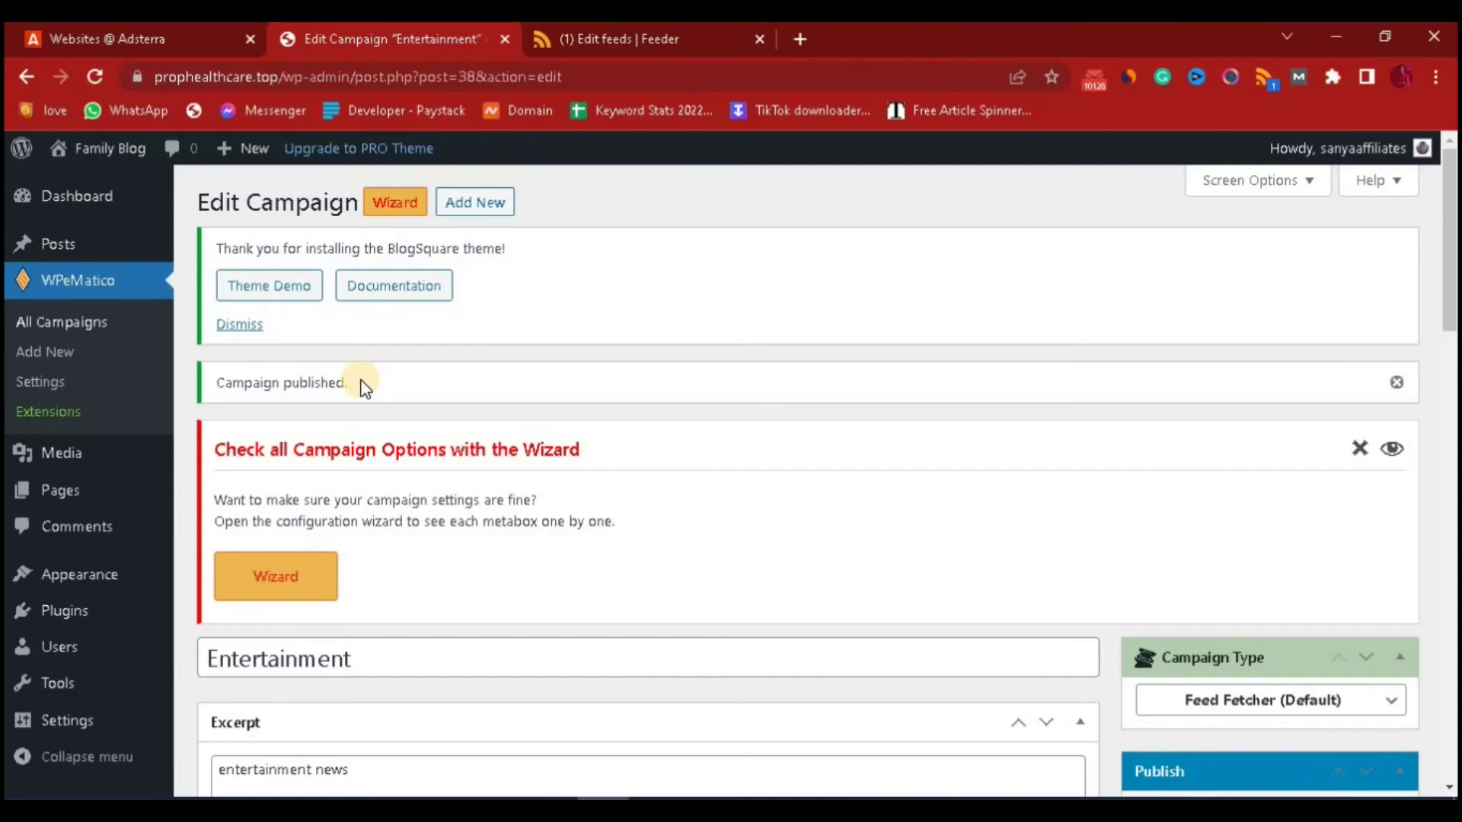
left_click(83, 322)
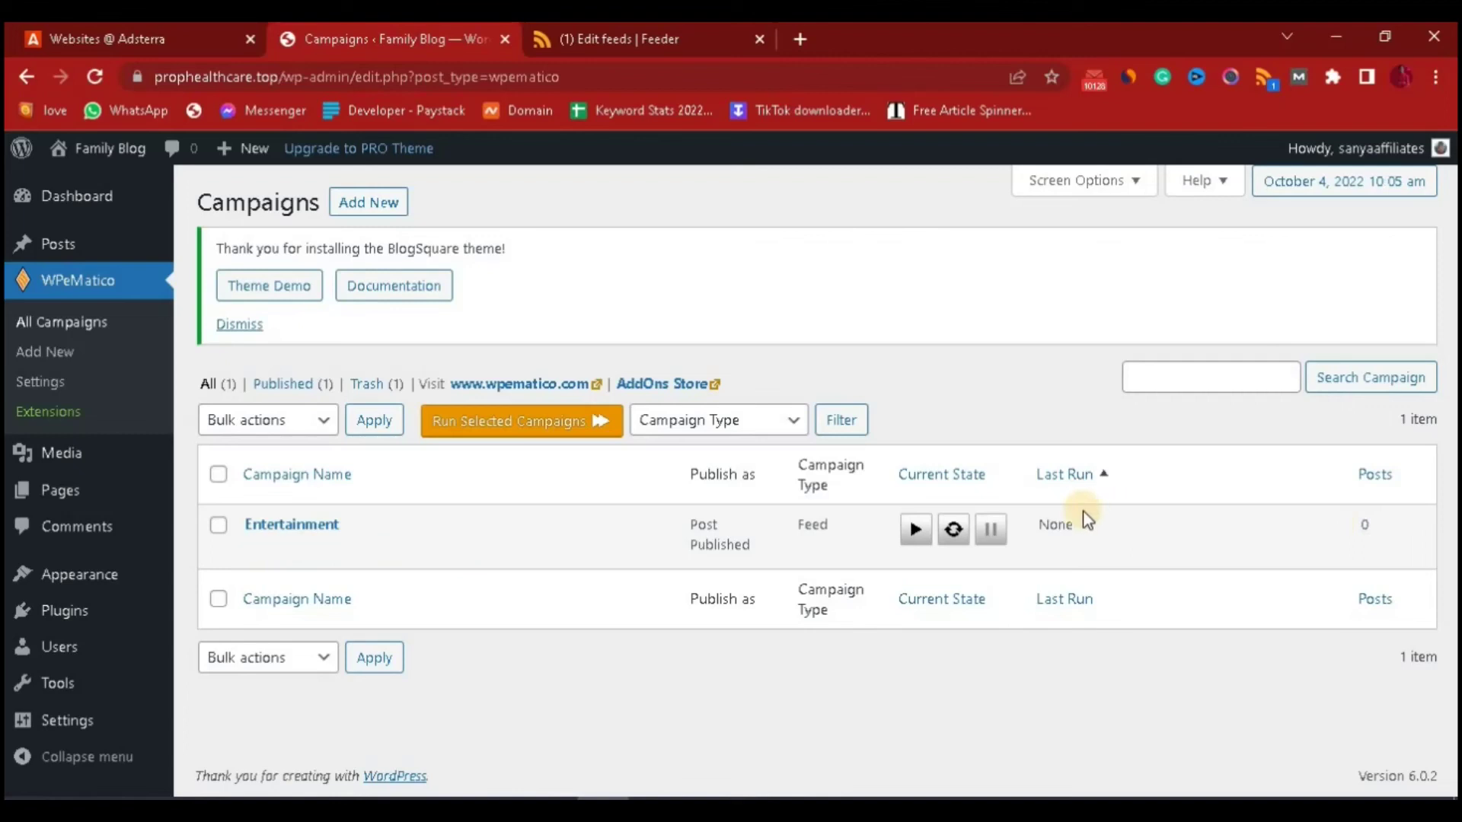
left_click(918, 528)
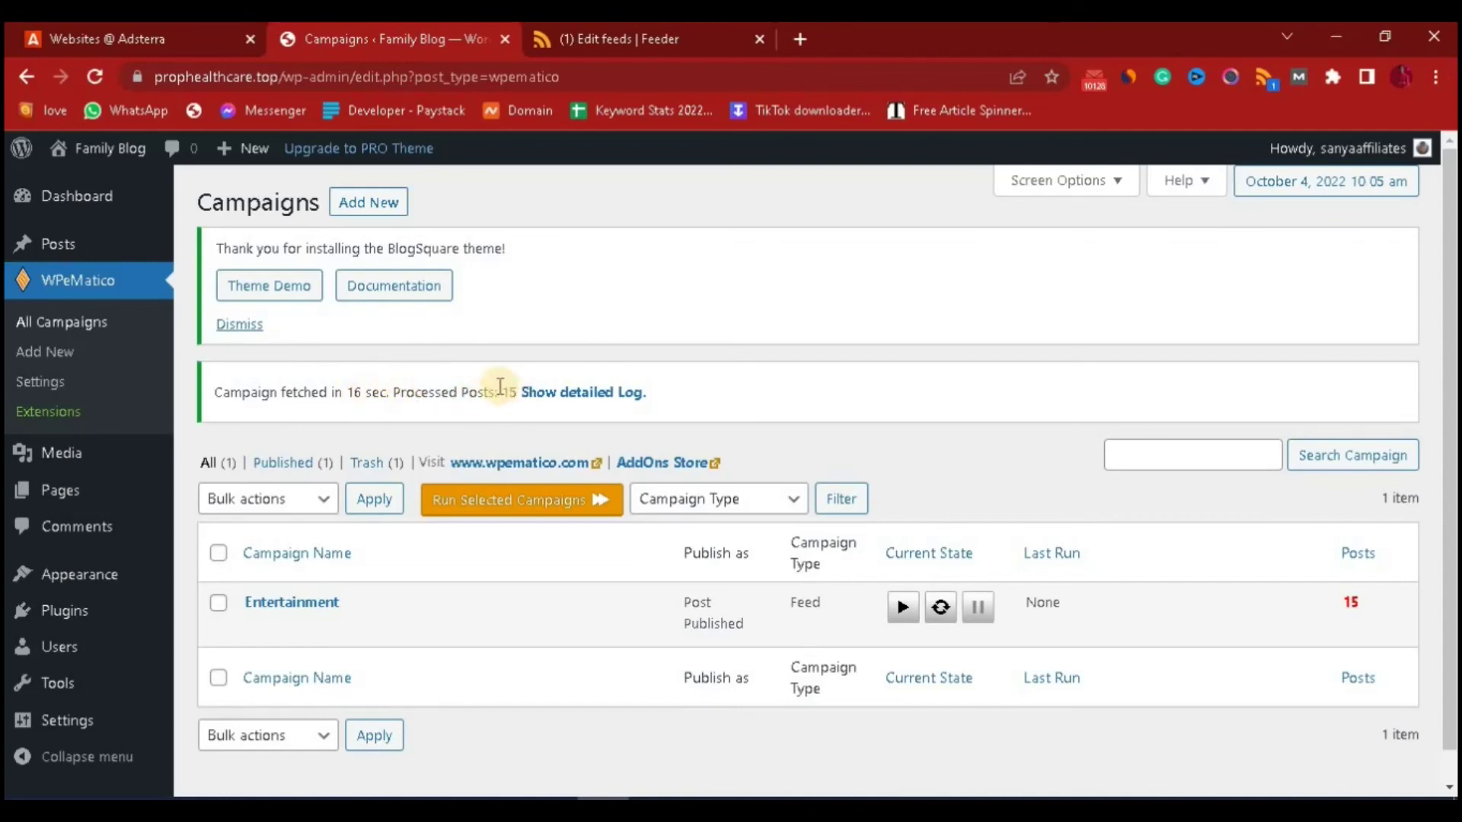
left_click_drag(503, 393, 517, 393)
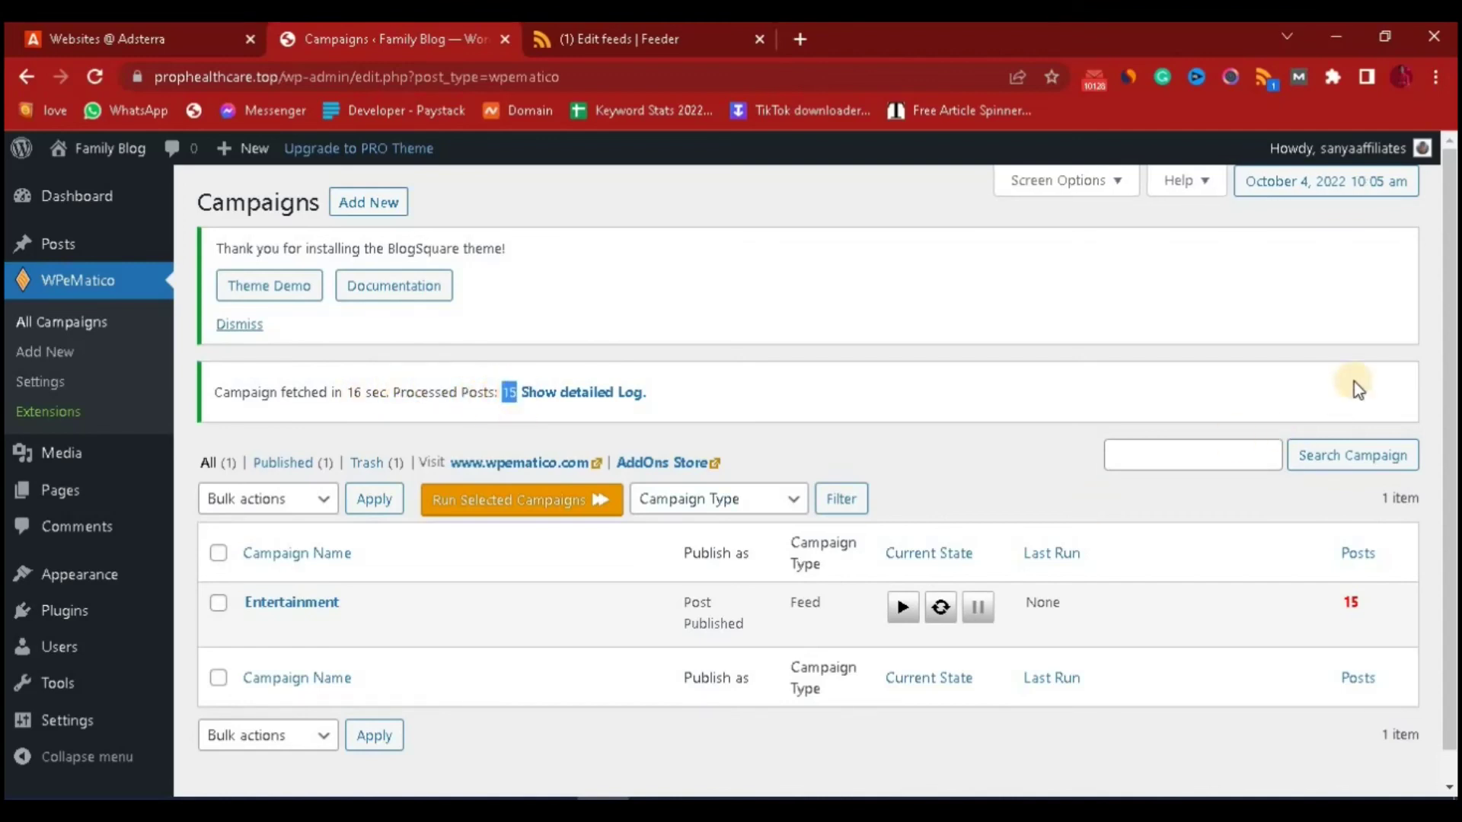
scroll(1446, 339, "down", 1)
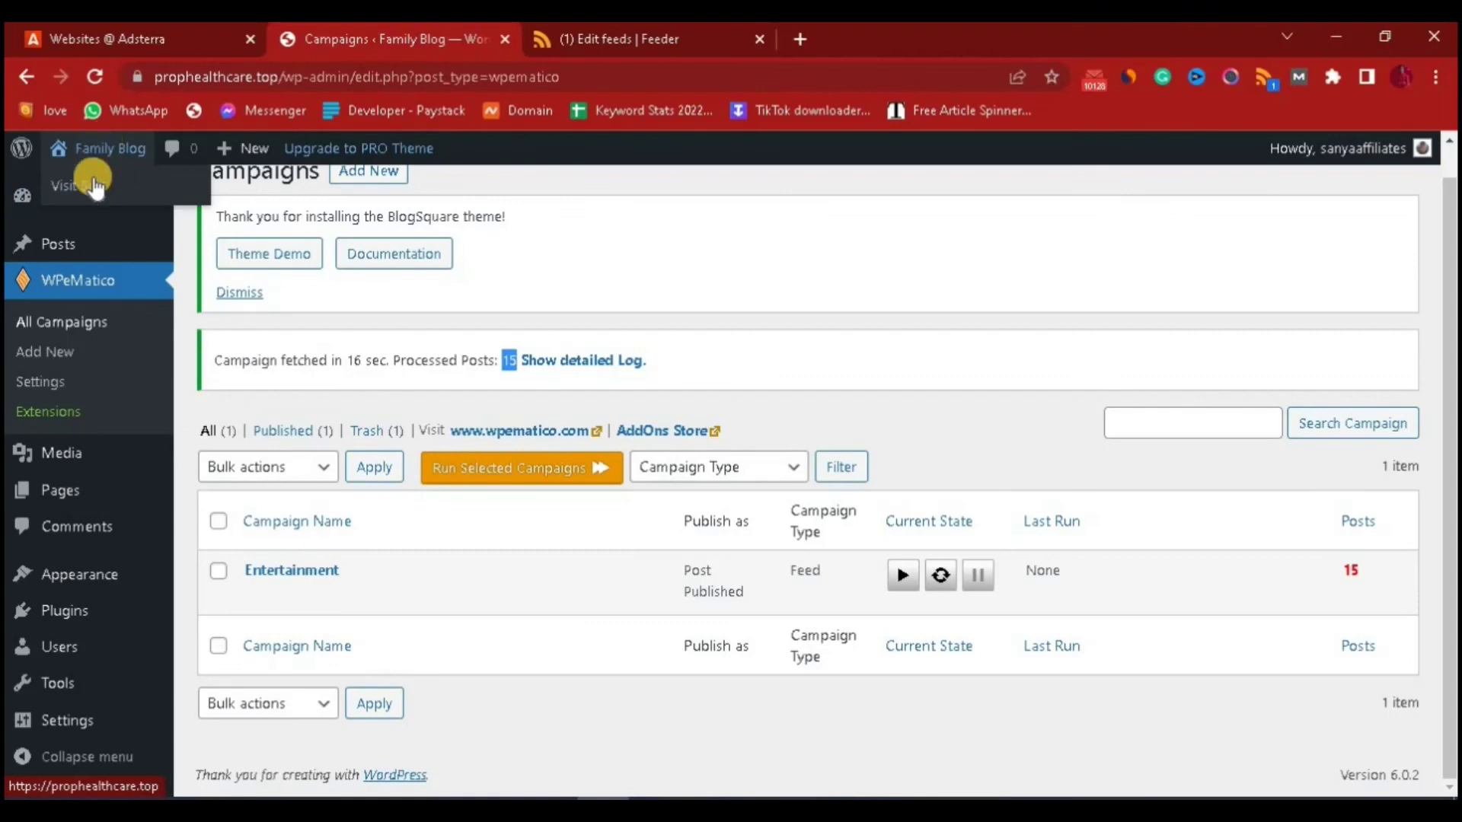
Visit the Family Blog front end and look through the fetched Entertainment posts on the home page
left_click(87, 186)
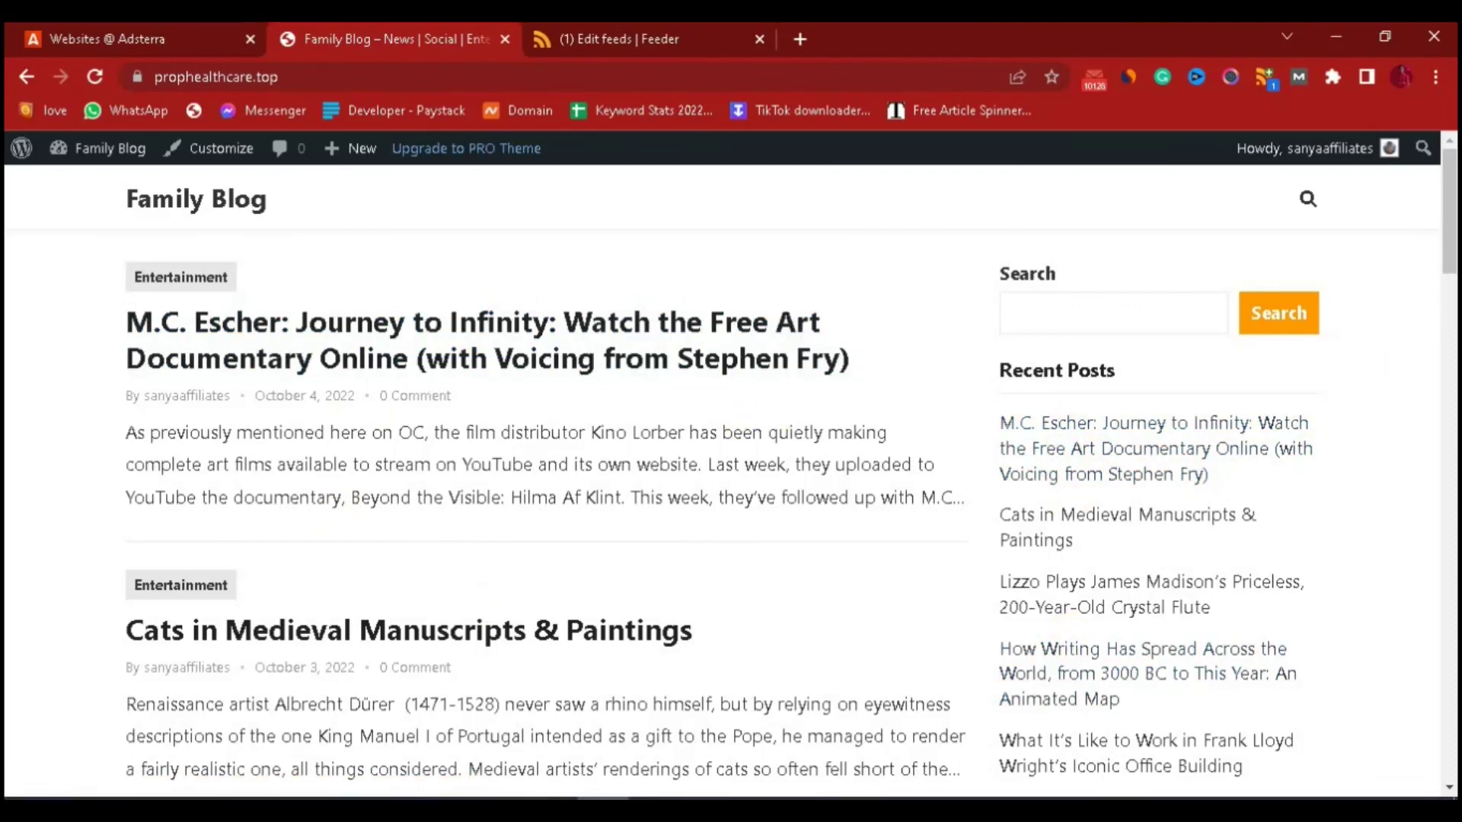
left_click(1451, 297)
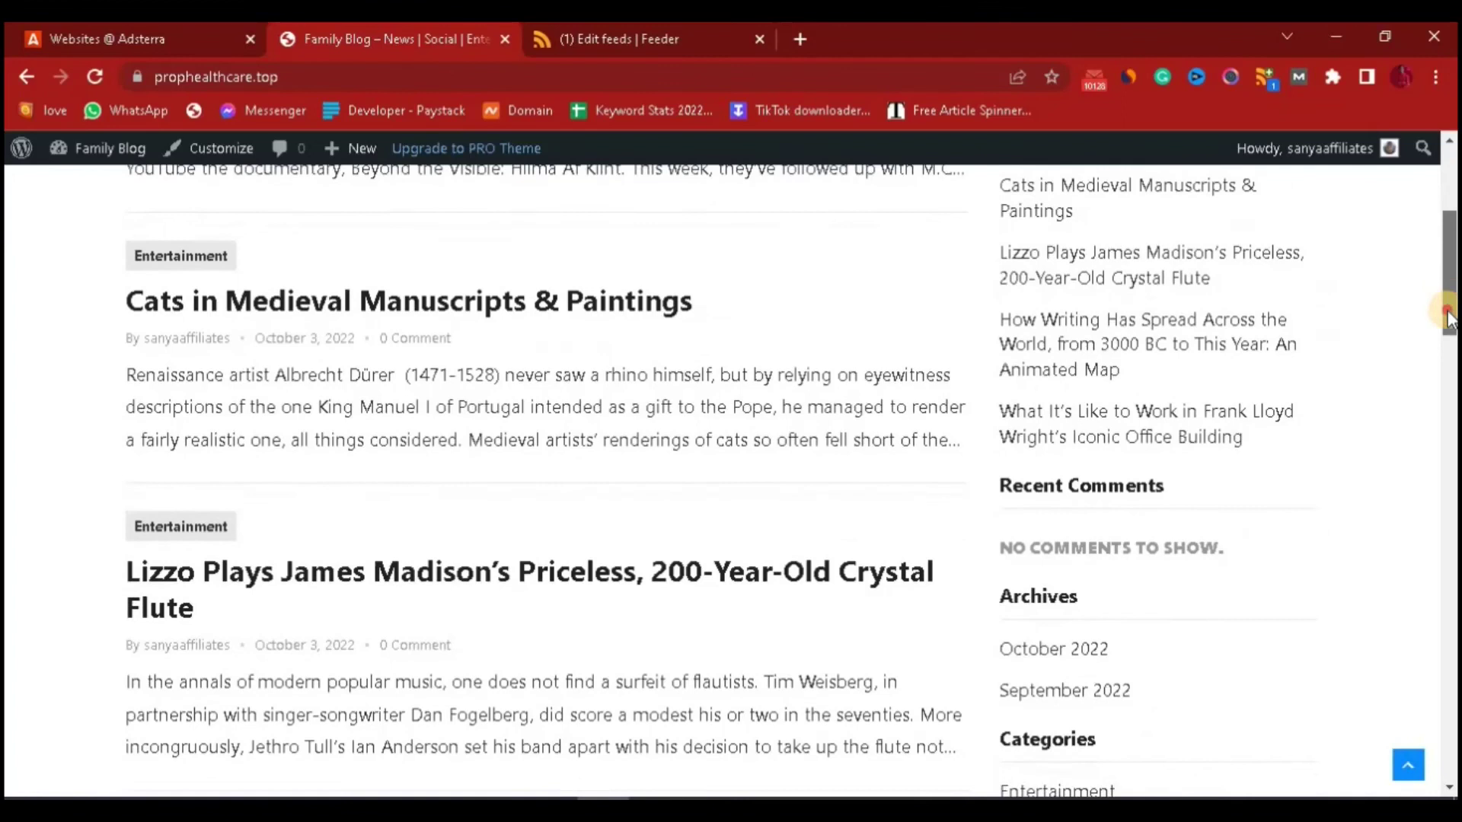
scroll(1449, 343, "up", 8)
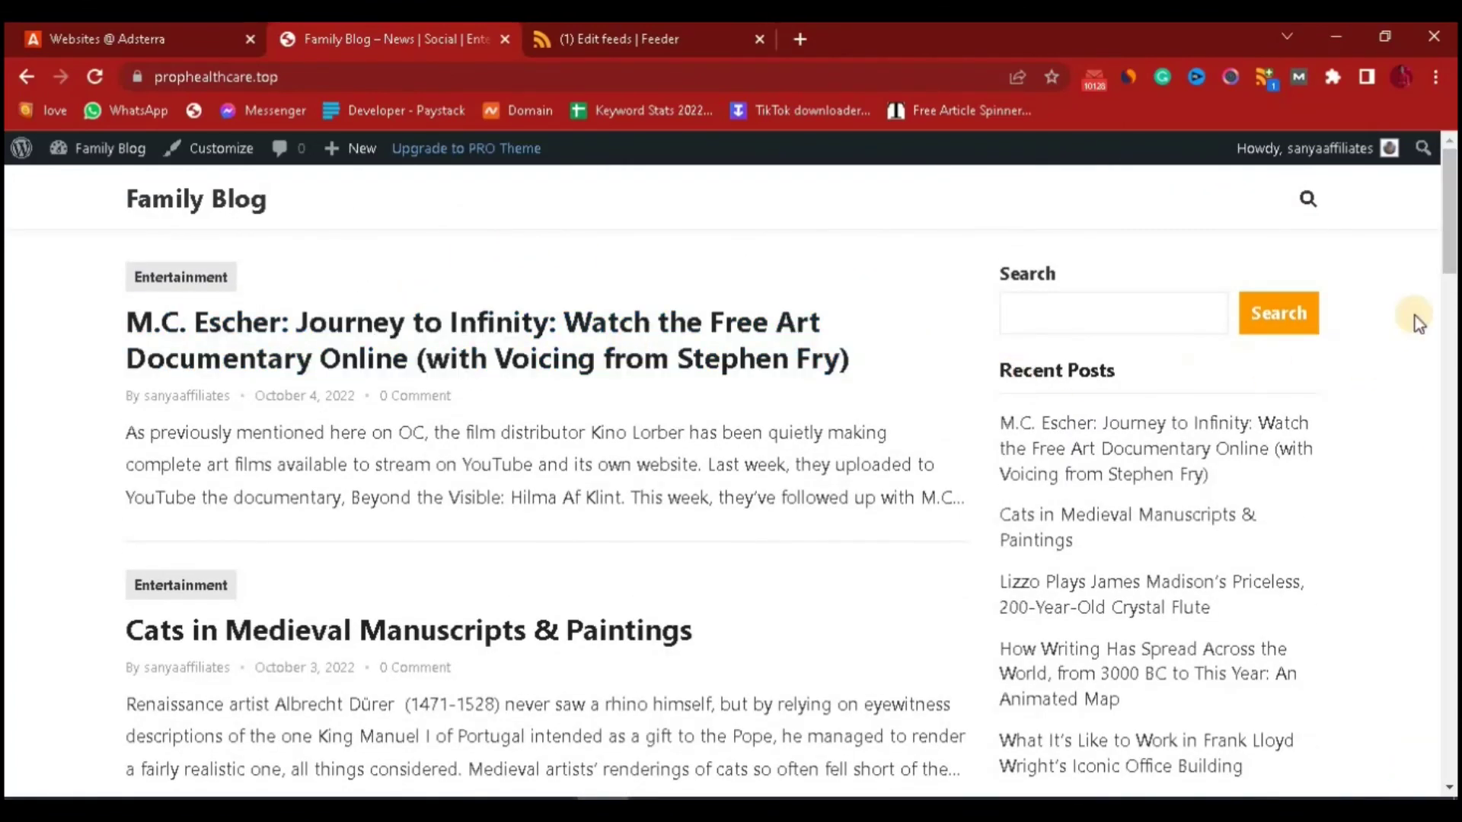
scroll(1449, 297, "down", 2)
left_click_drag(1449, 297, 1439, 222)
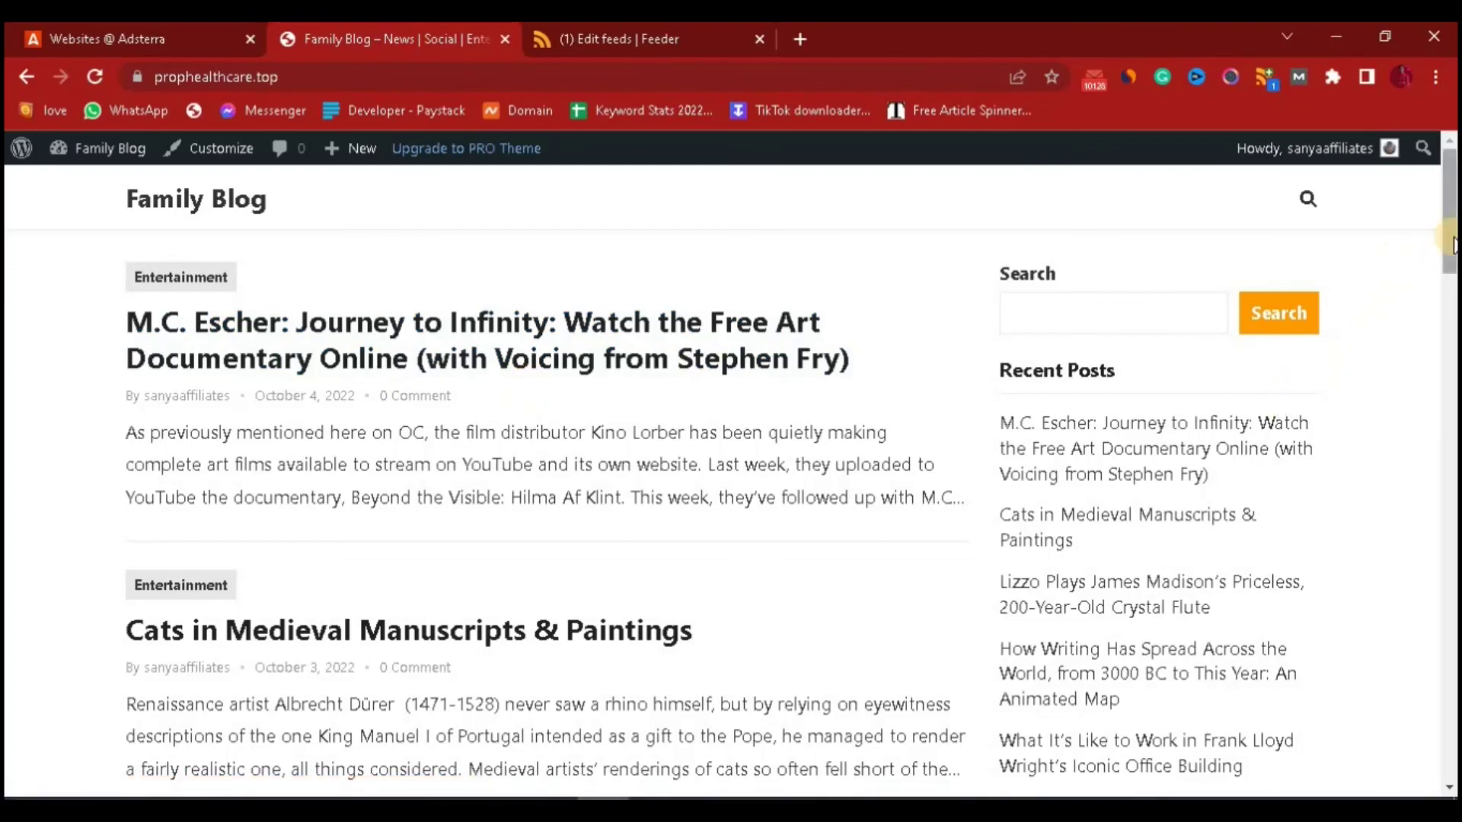
mouse_move(1453, 243)
left_mouse_down()
mouse_move(1450, 335)
mouse_move(1446, 221)
left_mouse_up()
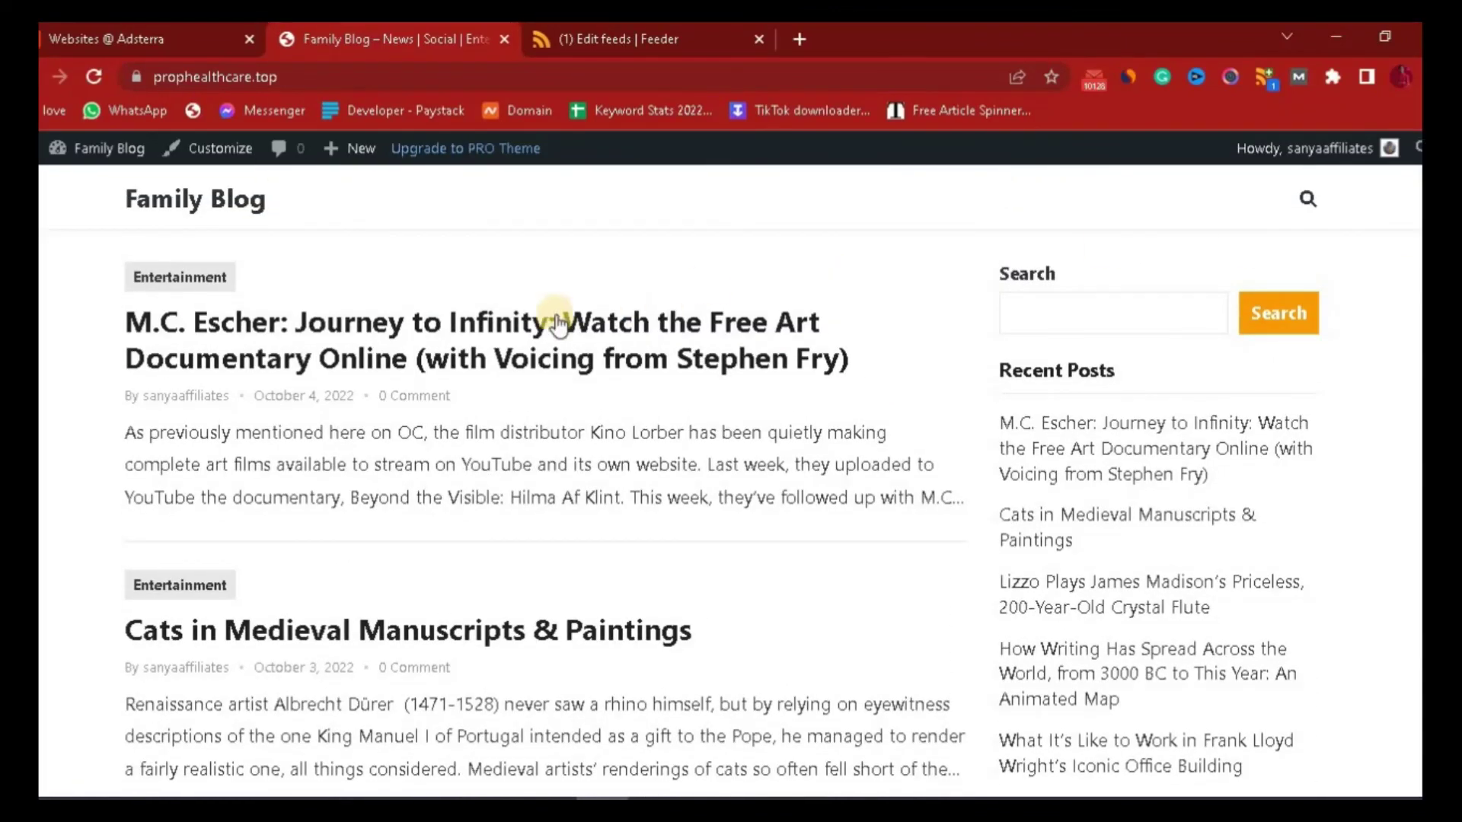